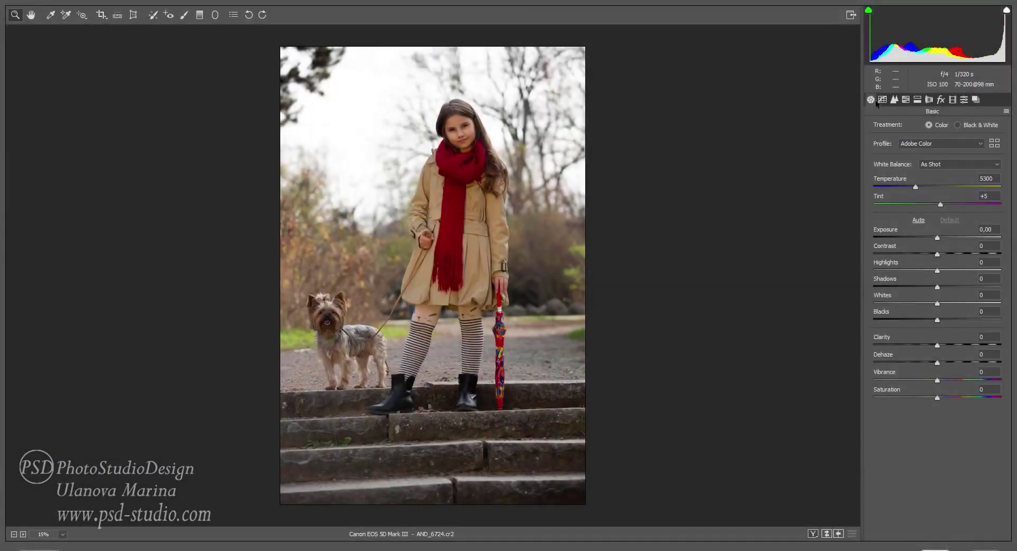
- Apply Camera Raw's present 1 preset to warm the photo and bring it back as the cam raw layer
click(964, 100)
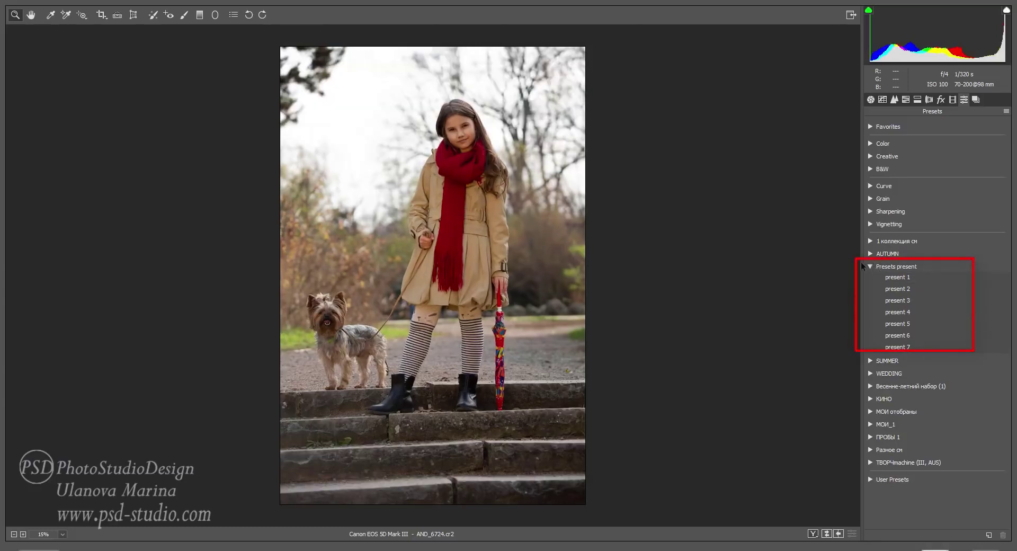
click(889, 277)
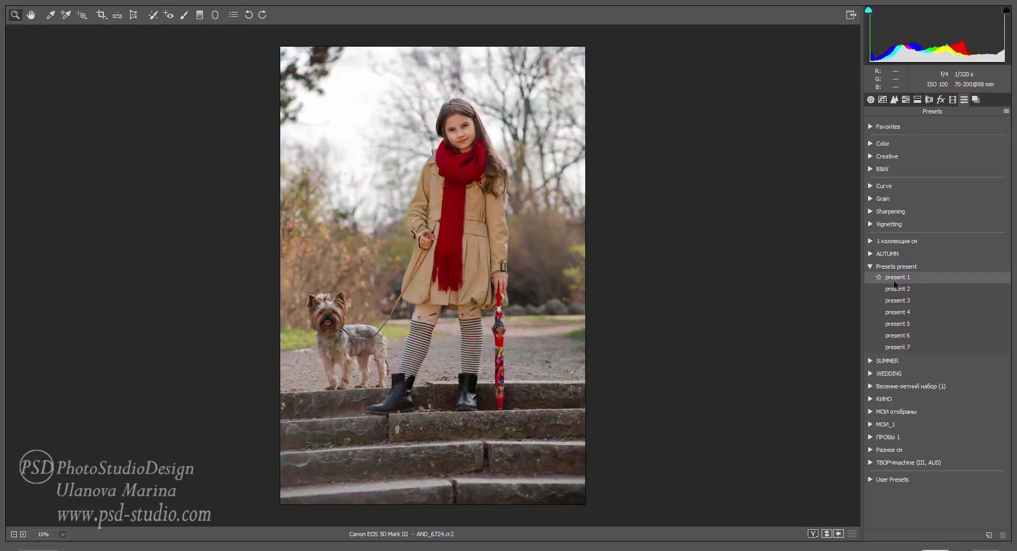
click(894, 281)
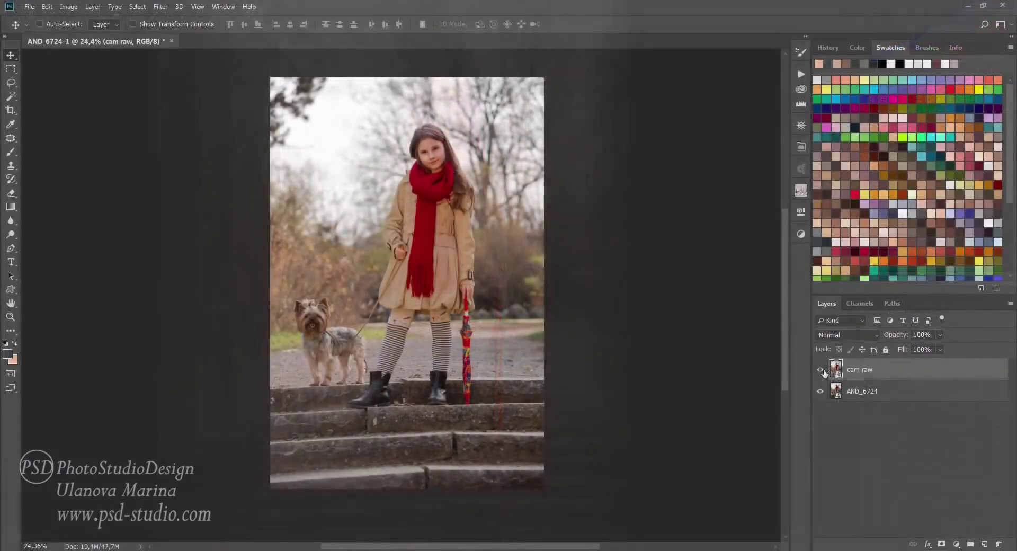
- Stamp the visible layers into Layer 1 and crop the photo shorter at the bottom
click(821, 370)
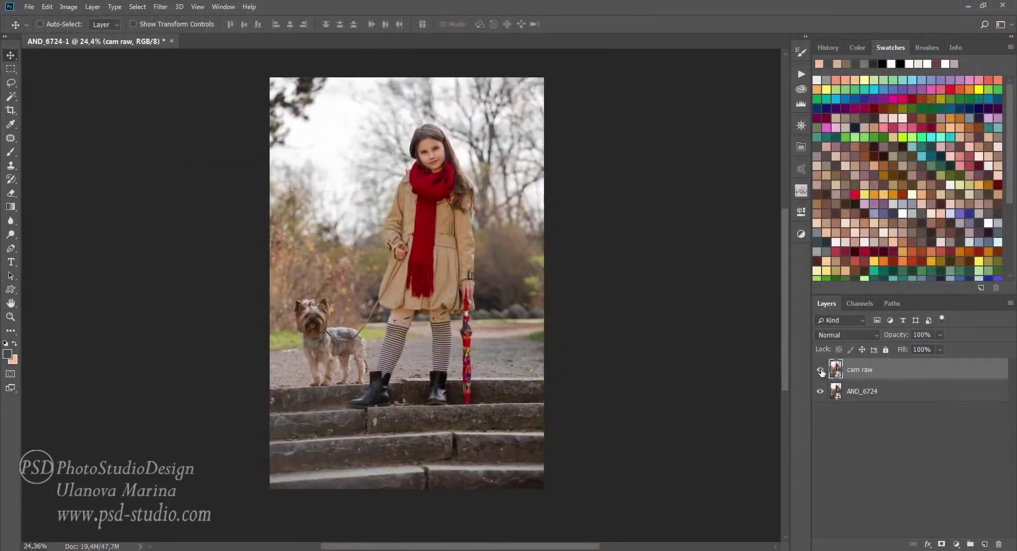
key(ctrl+shift+alt+e)
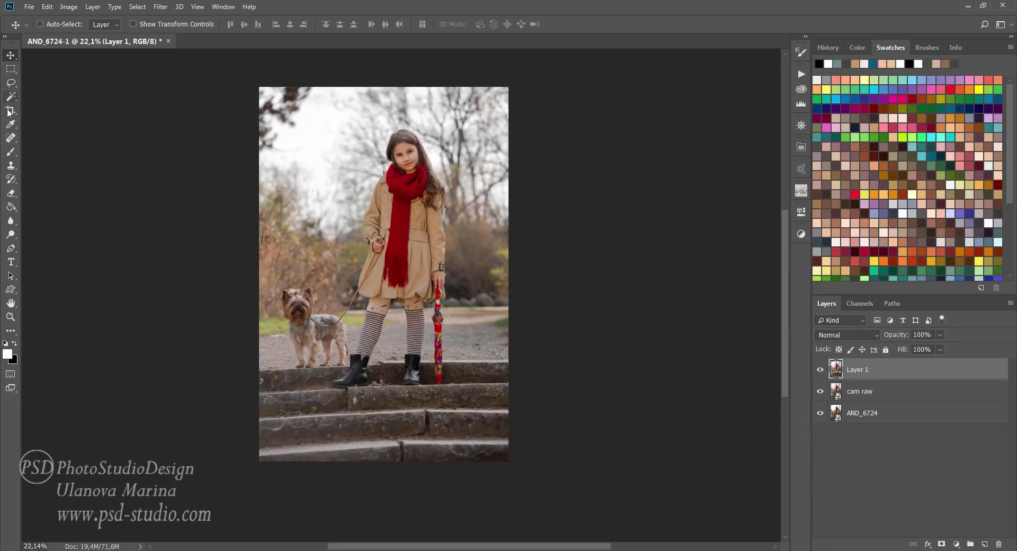
click(10, 109)
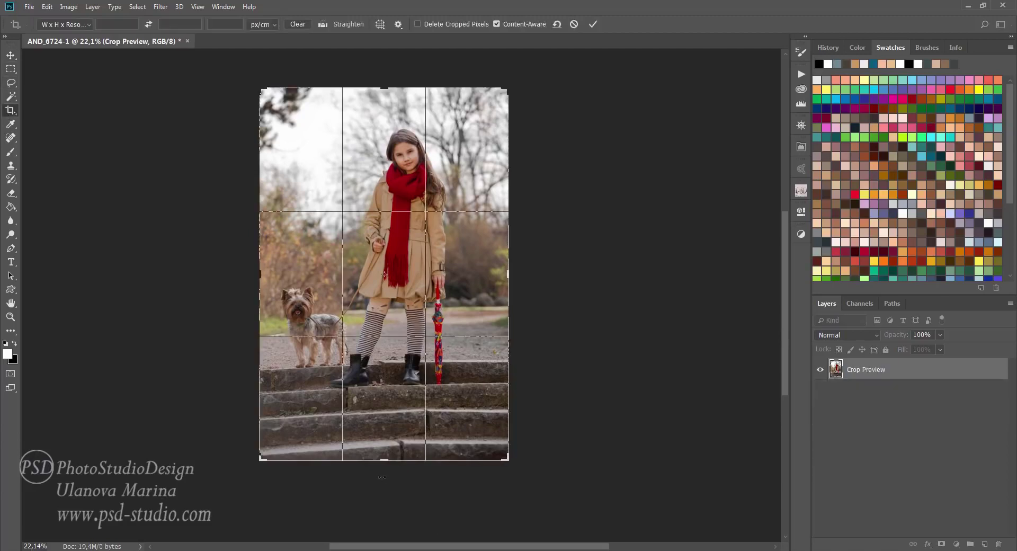
drag(385, 466, 392, 450)
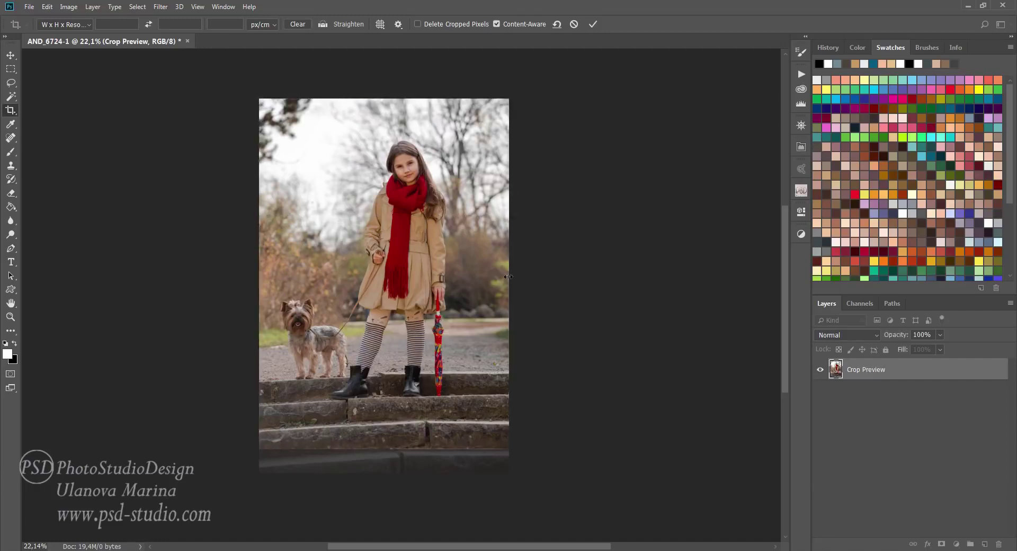
key(Return)
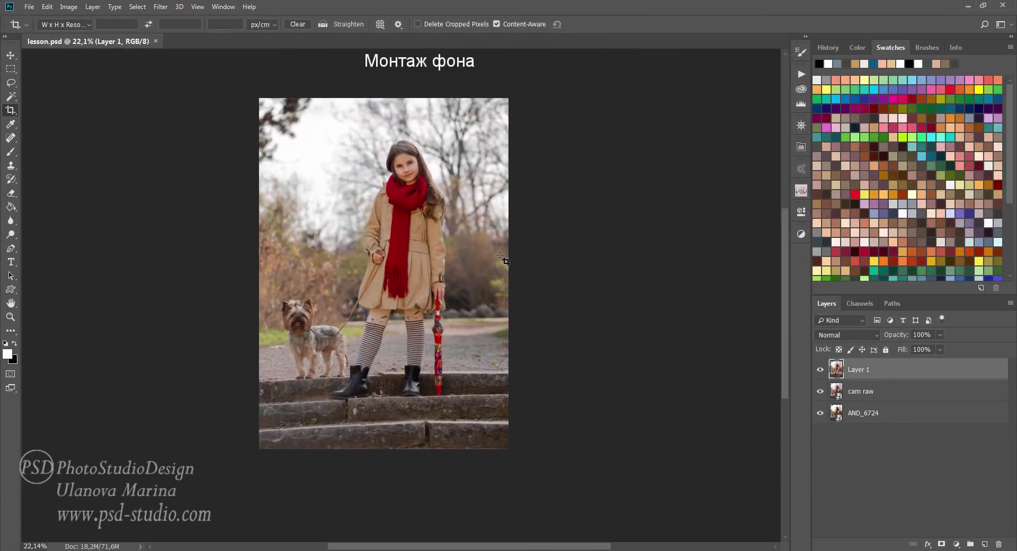
- Lasso the left-side trees with a 4 px feather and copy them onto Layer 2
key(v)
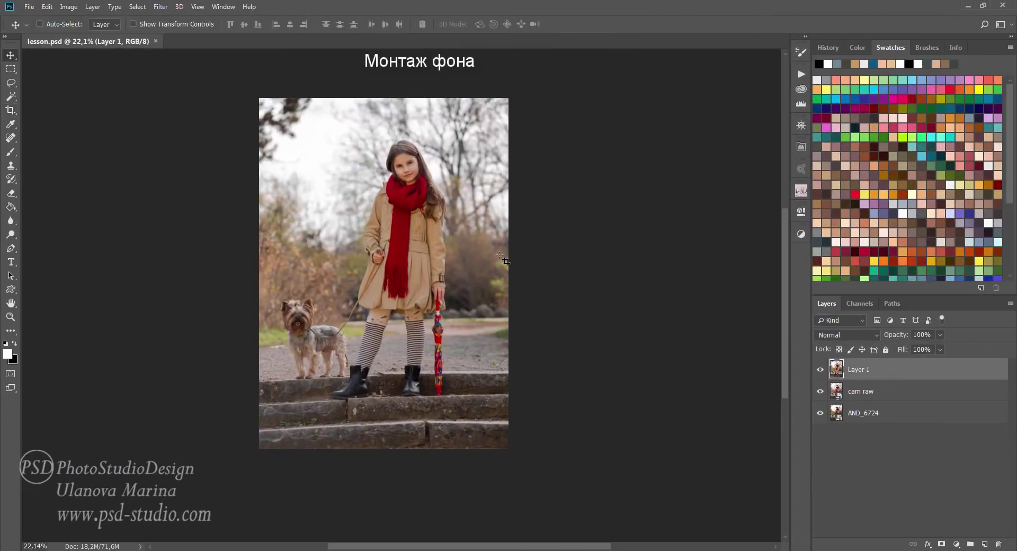
click(10, 85)
click(40, 82)
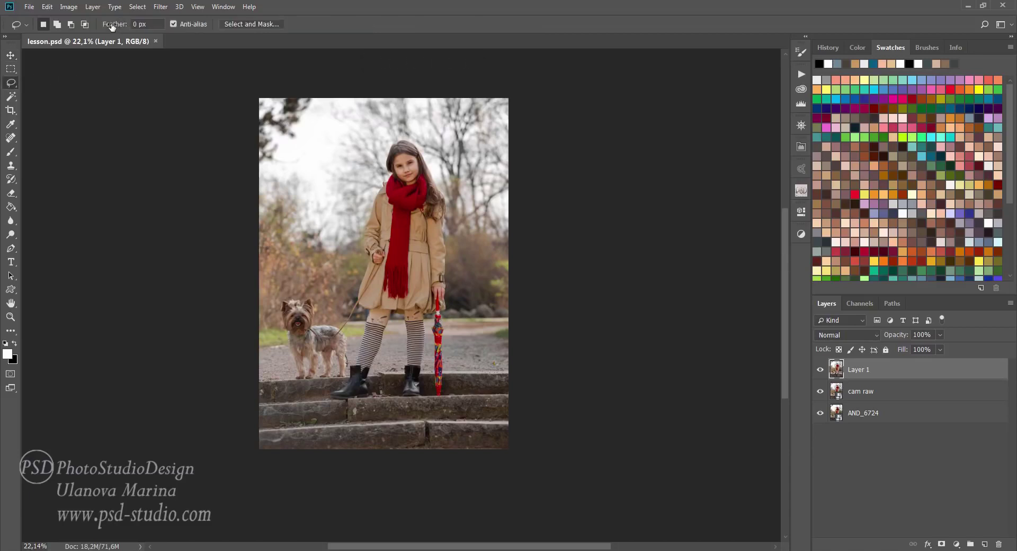
drag(112, 27, 132, 27)
mouse_move(260, 184)
mouse_down()
mouse_move(283, 325)
mouse_move(238, 290)
mouse_up()
key(ctrl+j)
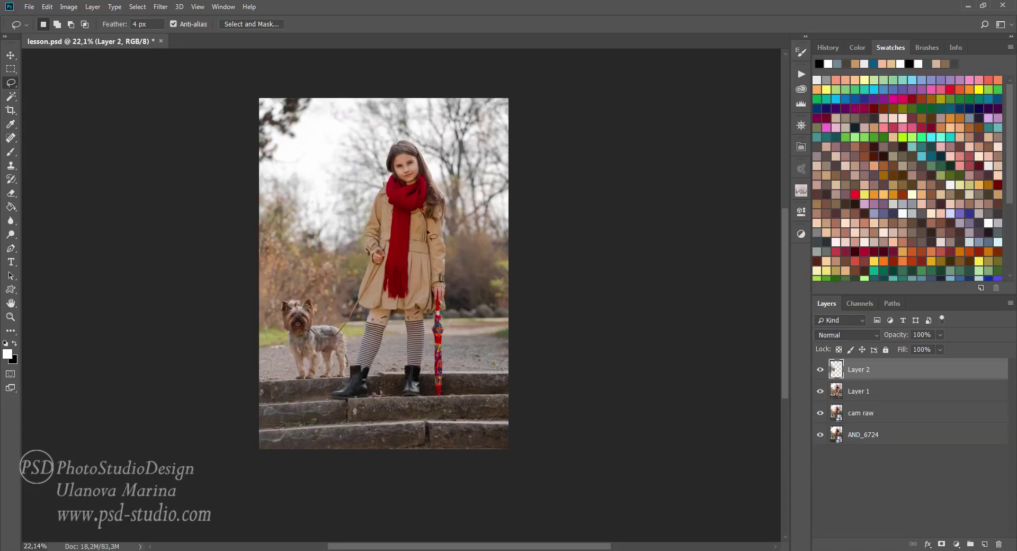
- Move the tree patch up, stretch it taller and warp it over the left background
key(v)
drag(350, 257, 350, 172)
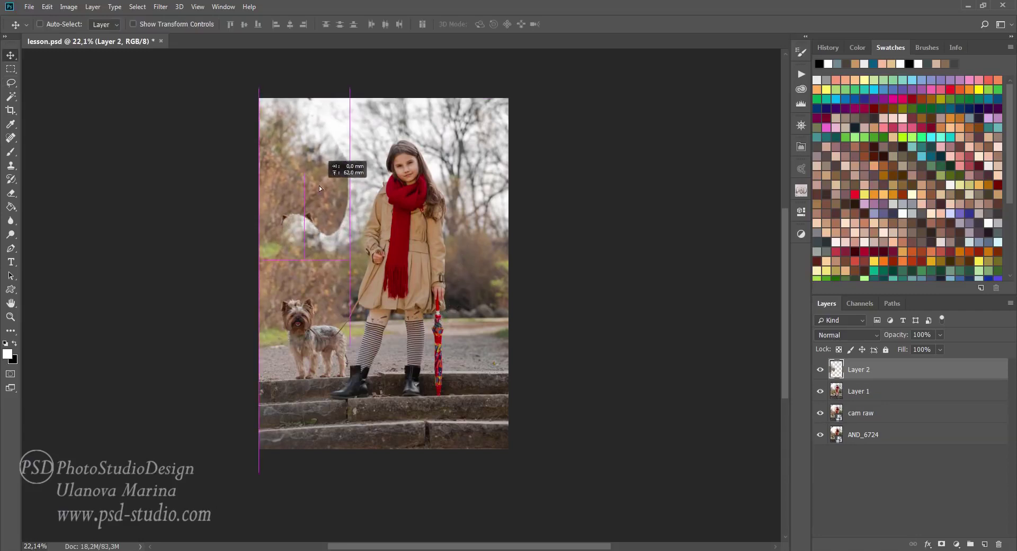
key(ctrl+t)
drag(304, 260, 305, 320)
click(511, 23)
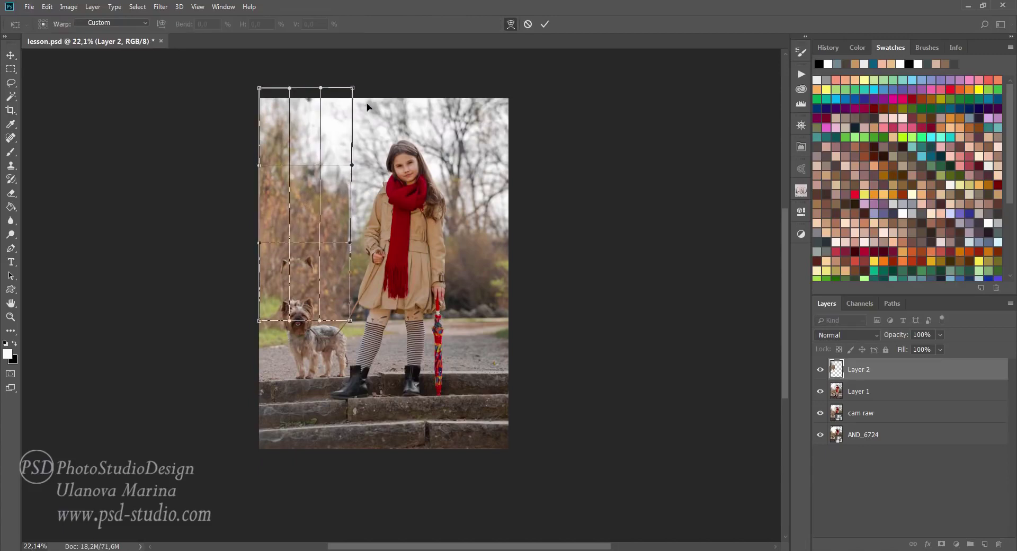
drag(349, 88, 439, 75)
drag(381, 139, 272, 107)
key(Return)
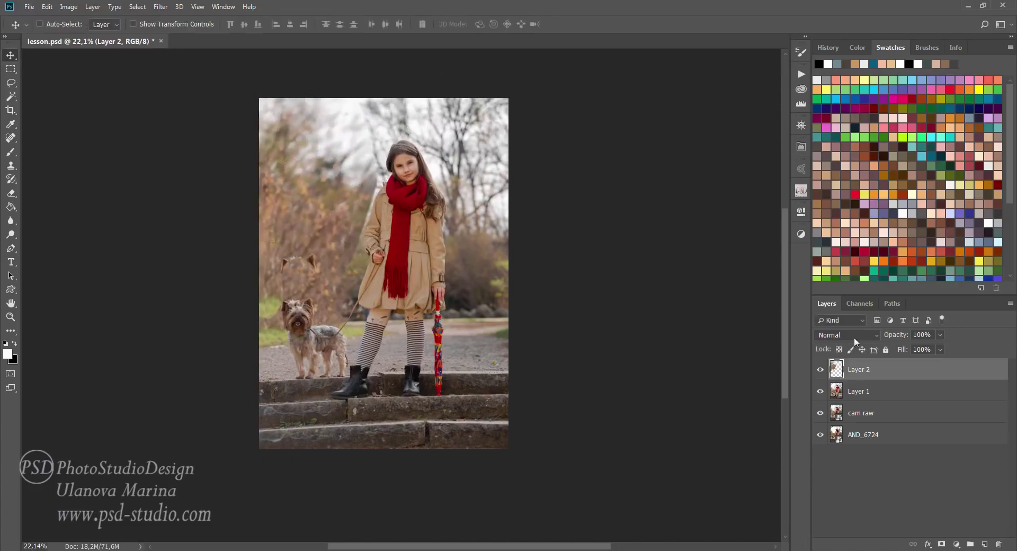
- Mask Layer 2 and paint black at 10% flow to blend the patch edges
click(942, 544)
key(x)
key(b)
click(305, 24)
text(10)
key(Return)
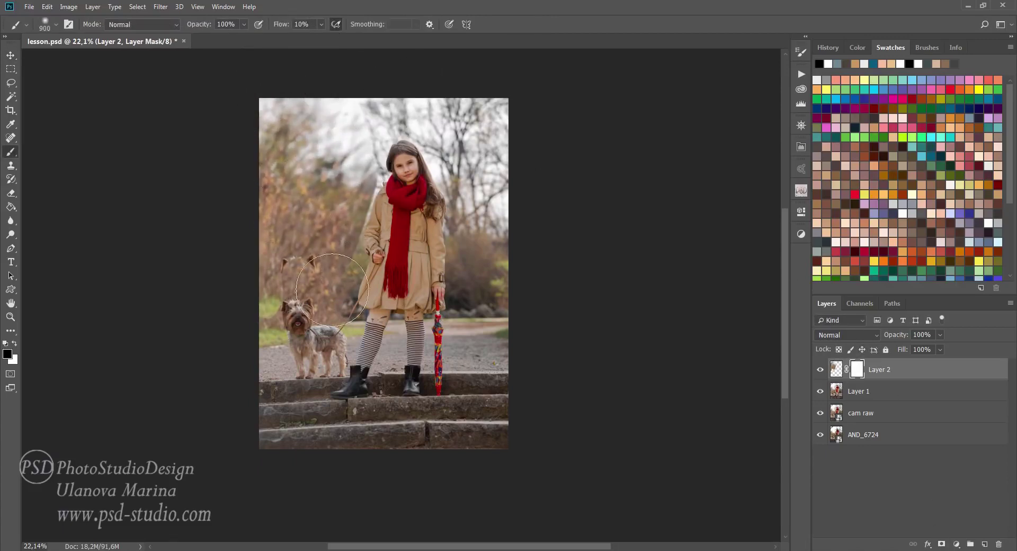
mouse_move(281, 254)
mouse_down()
mouse_move(312, 269)
mouse_move(377, 191)
mouse_up()
key(bracketleft)
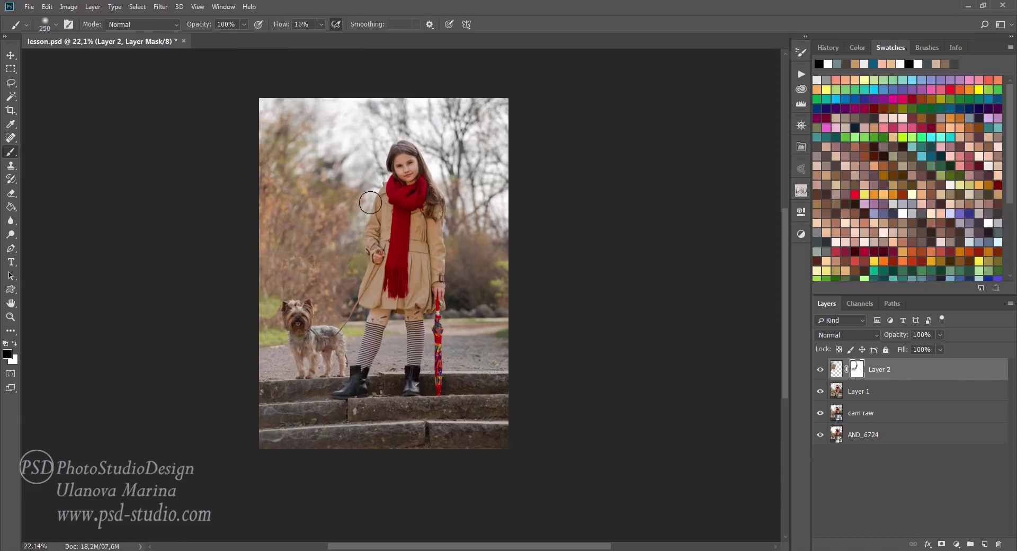
drag(488, 319, 480, 312)
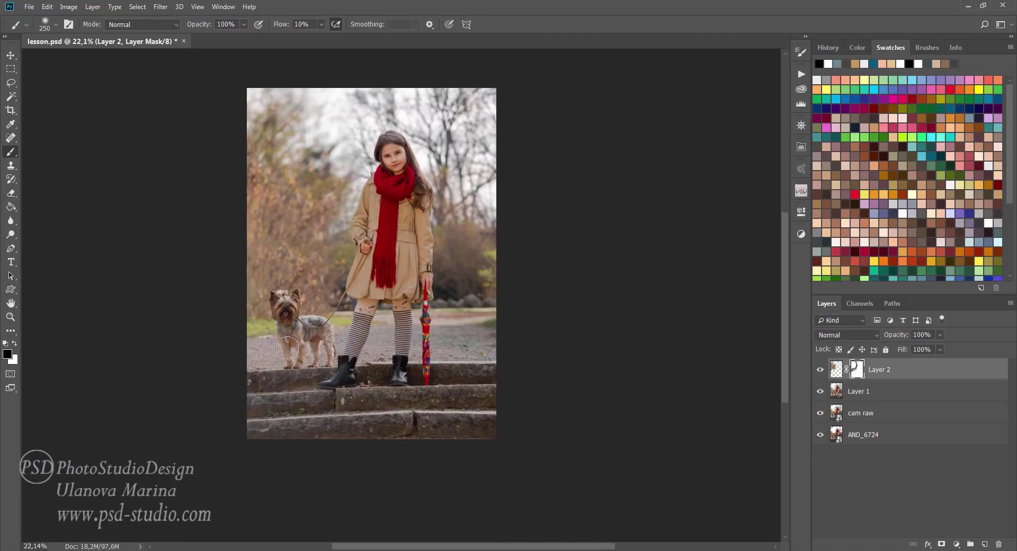
drag(527, 268, 531, 271)
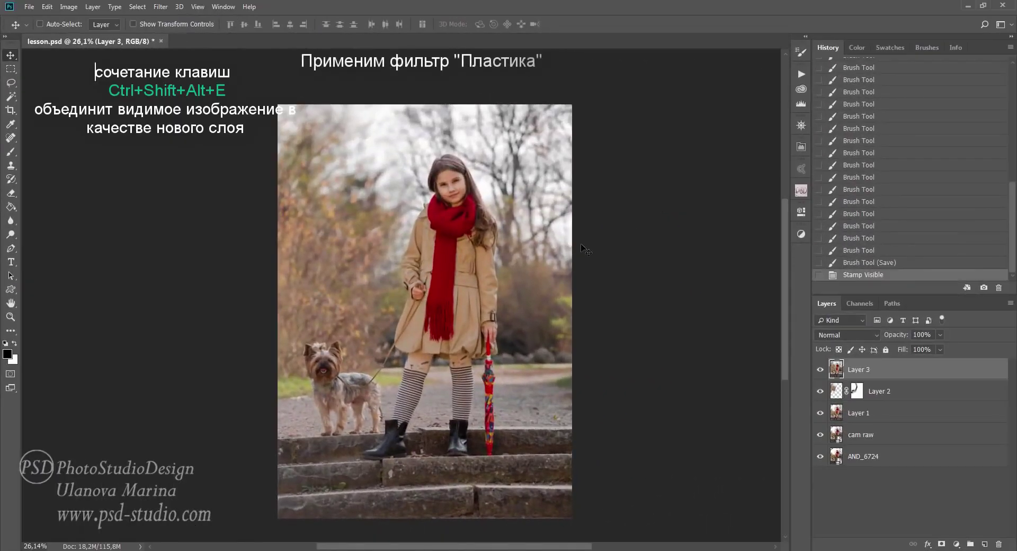
- Face-Aware Liquify Layer 3: eye sizes 47 and 54, nose width -11, face width -21
click(160, 6)
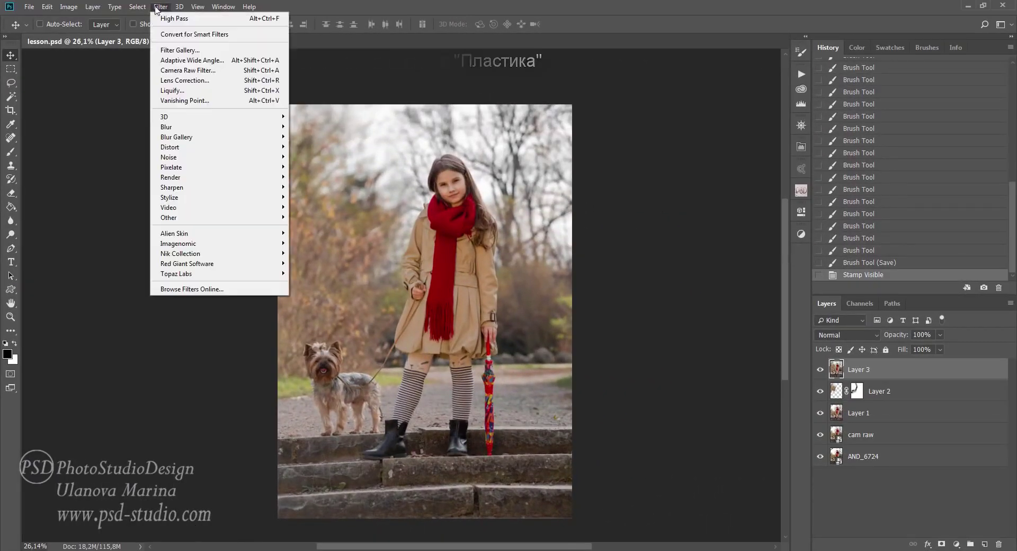
click(180, 92)
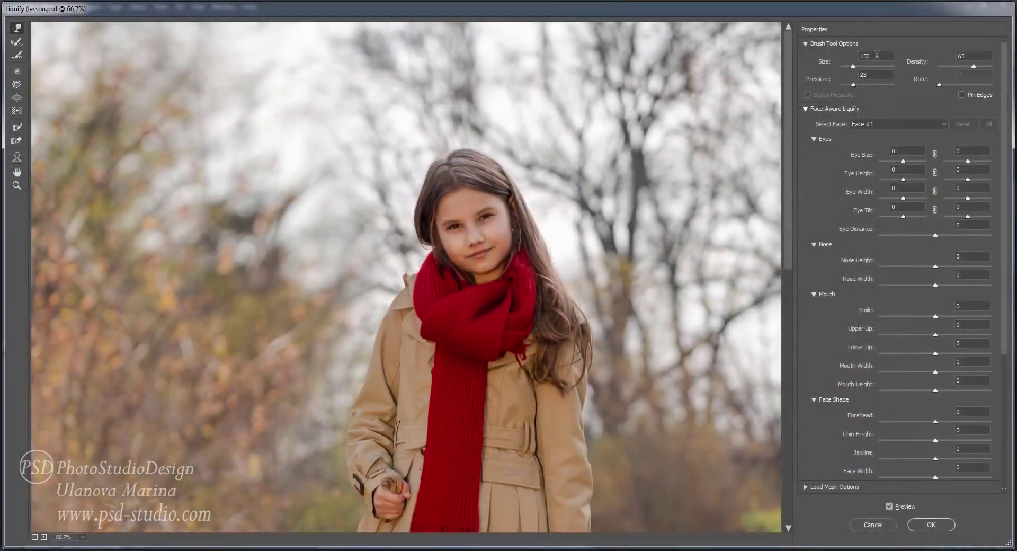
drag(824, 61, 805, 88)
text(6)
text(7)
drag(628, 350, 628, 321)
drag(904, 161, 901, 161)
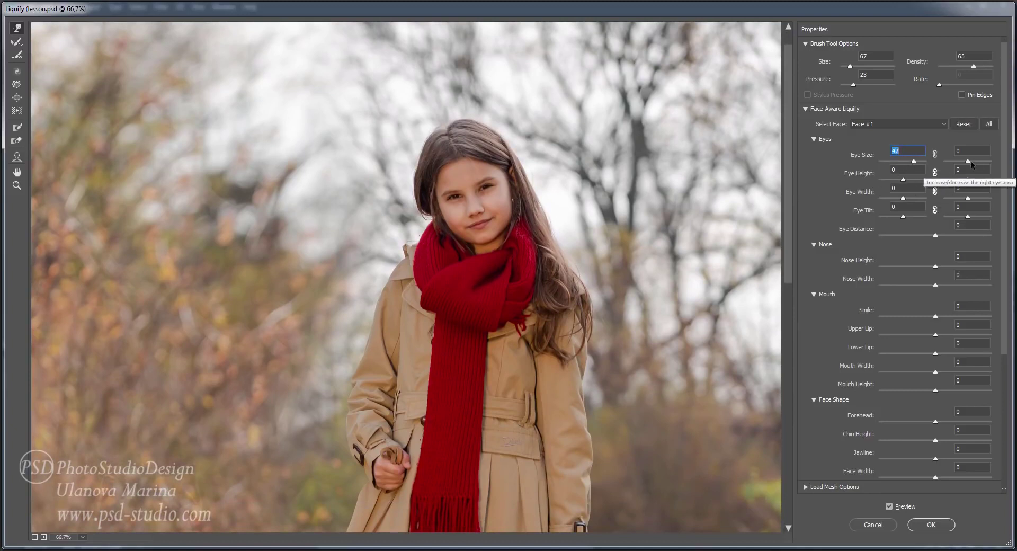
drag(970, 161, 980, 161)
scroll(947, 452, down, 3)
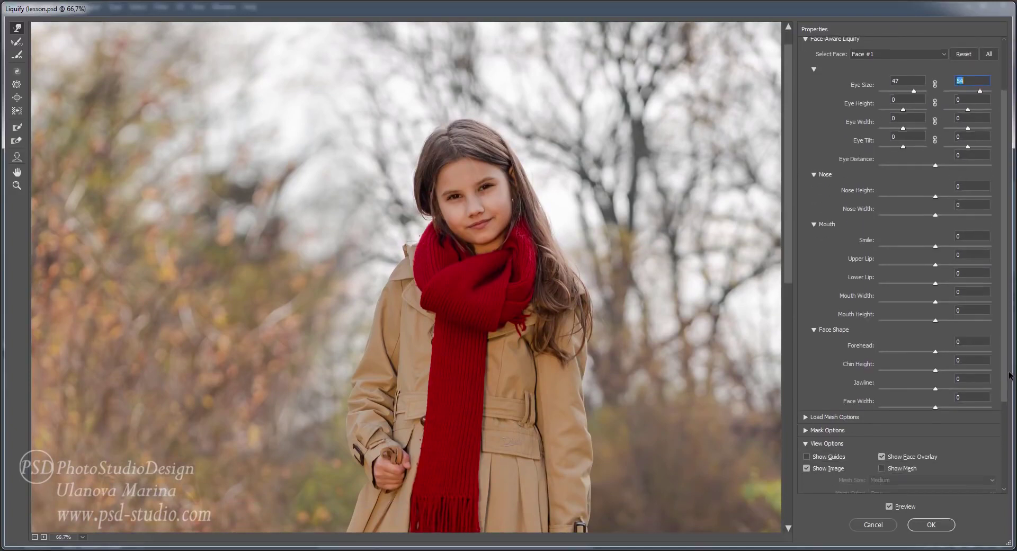
drag(936, 218, 929, 218)
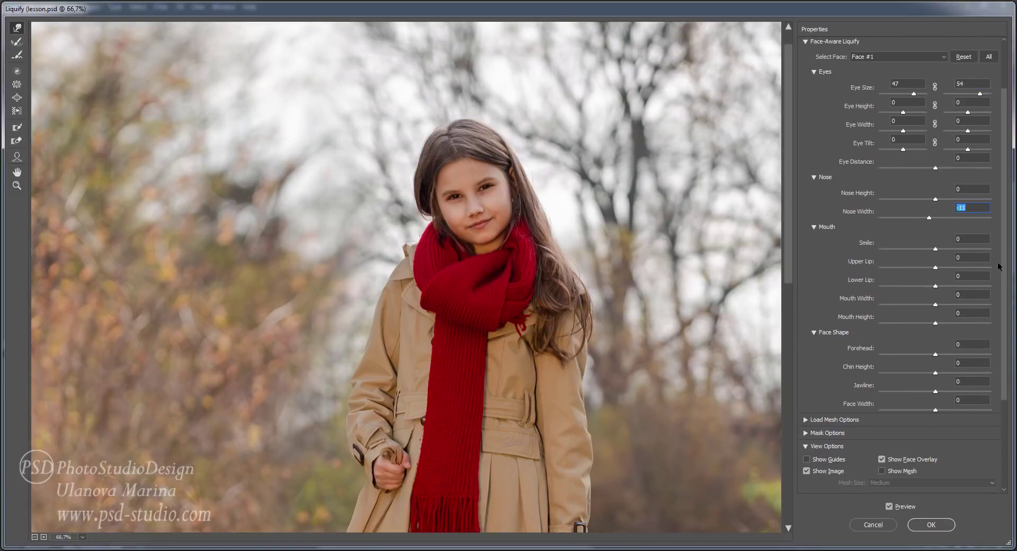
scroll(922, 265, down, 3)
drag(935, 282, 924, 282)
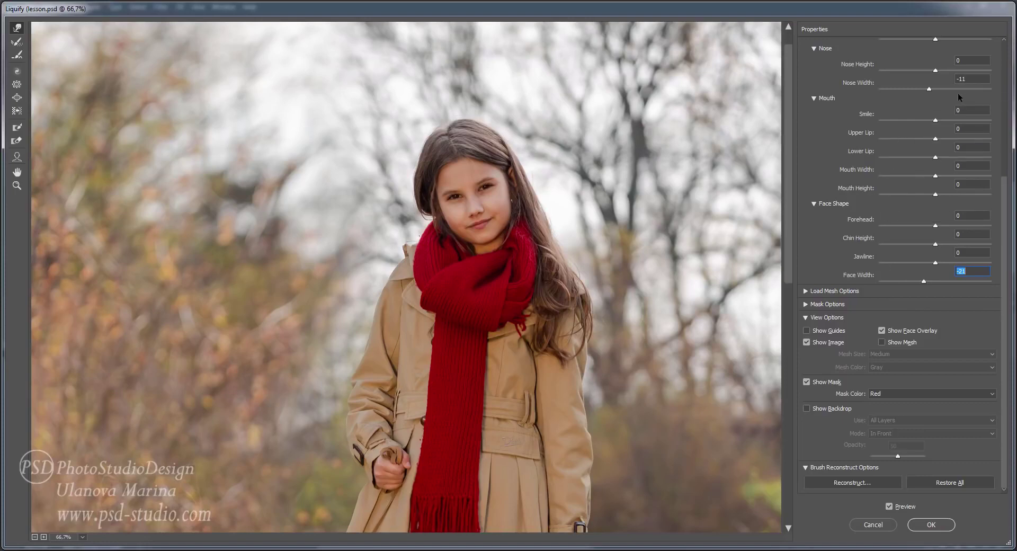
click(932, 525)
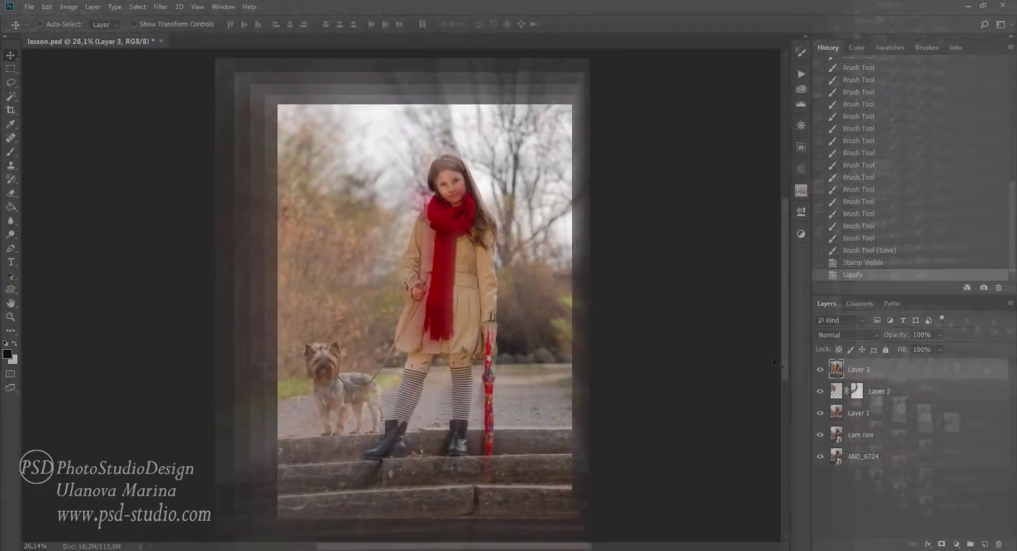
- Mask Layer 3 to the selected girl and dog, toggling layers to check the cutout
click(820, 370)
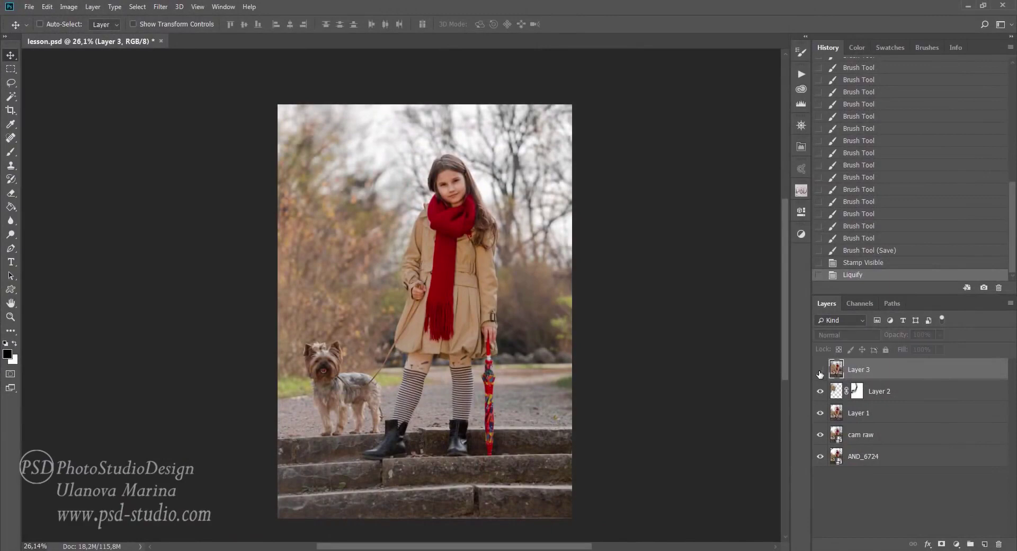
click(820, 371)
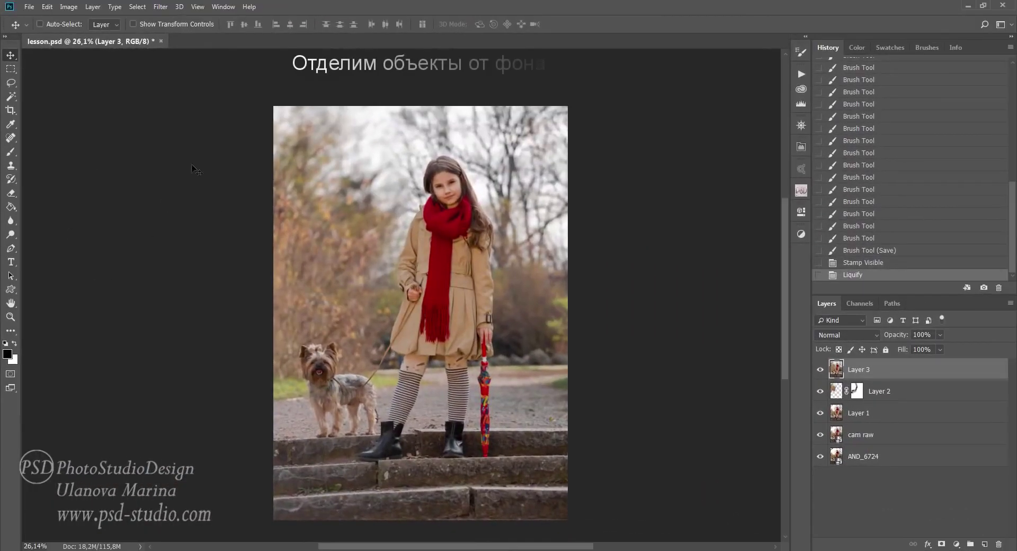
click(10, 97)
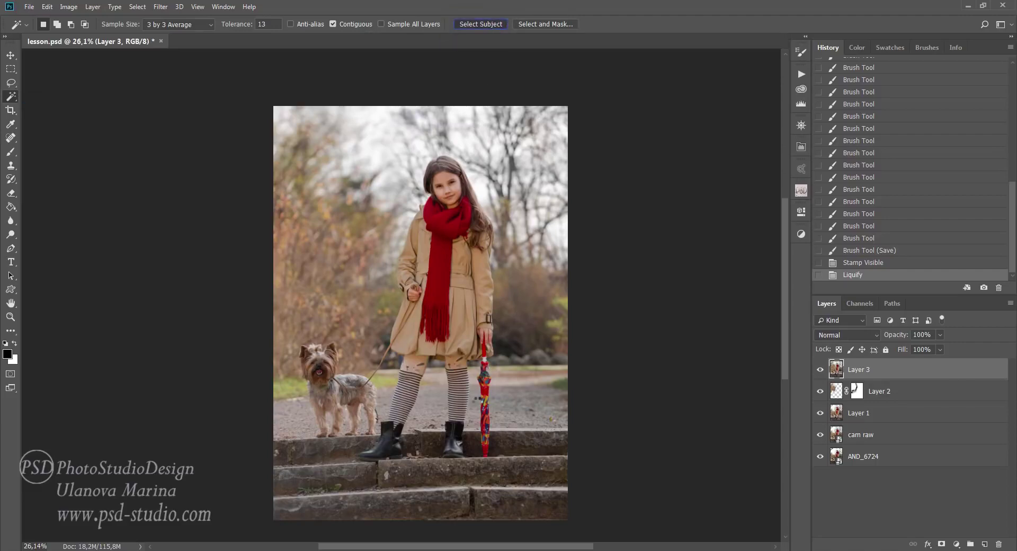
click(941, 544)
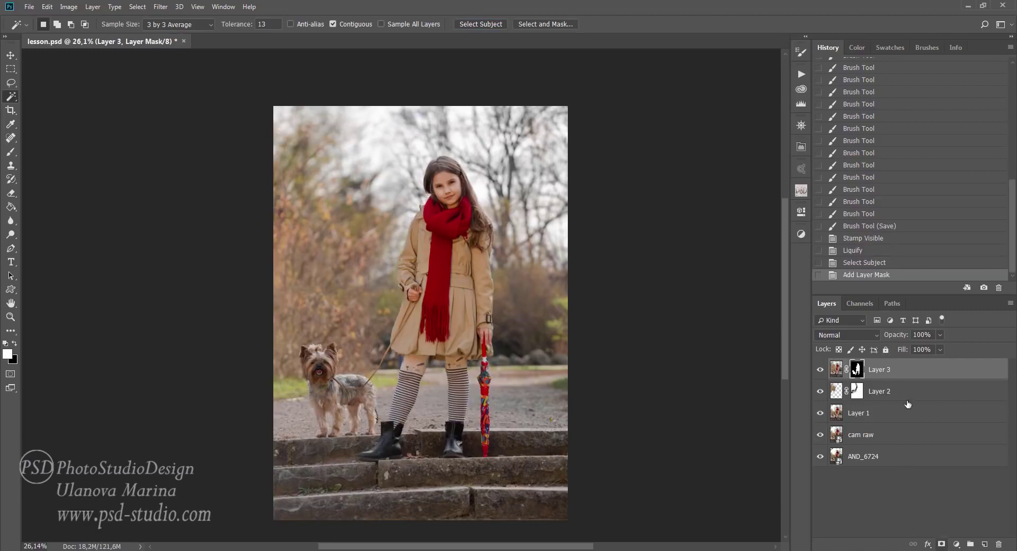
mouse_move(820, 393)
mouse_down()
mouse_move(824, 444)
mouse_move(824, 411)
mouse_up()
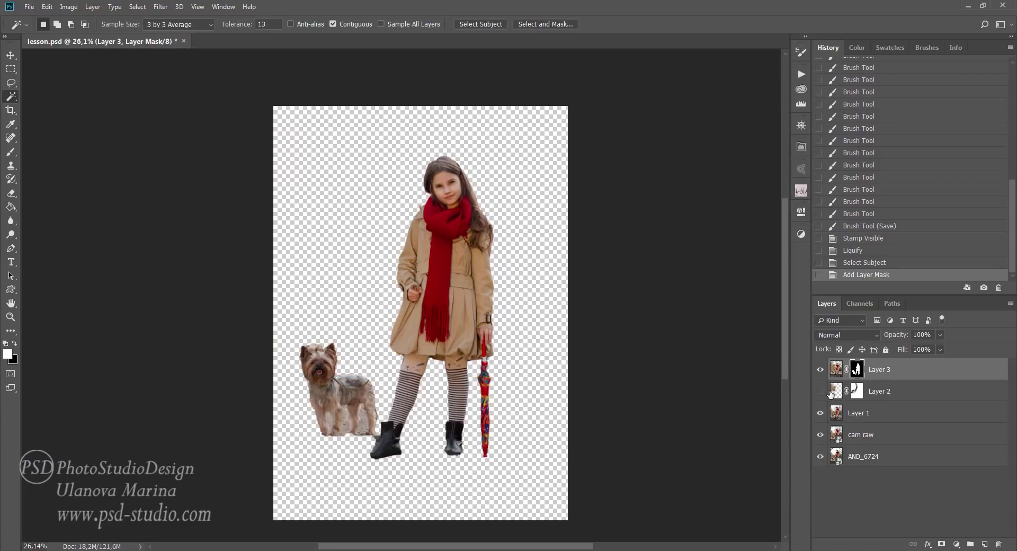
click(822, 392)
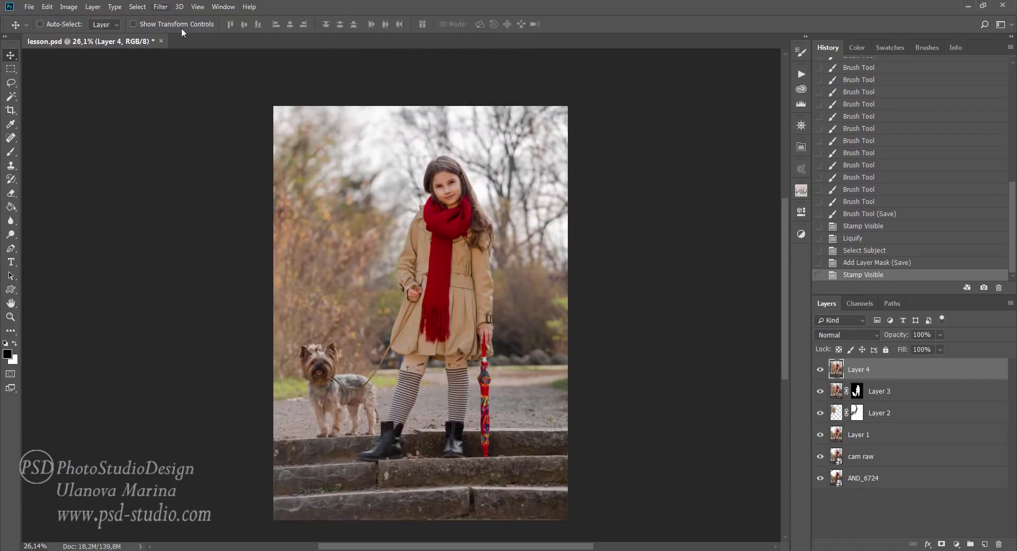
click(160, 6)
mouse_move(175, 233)
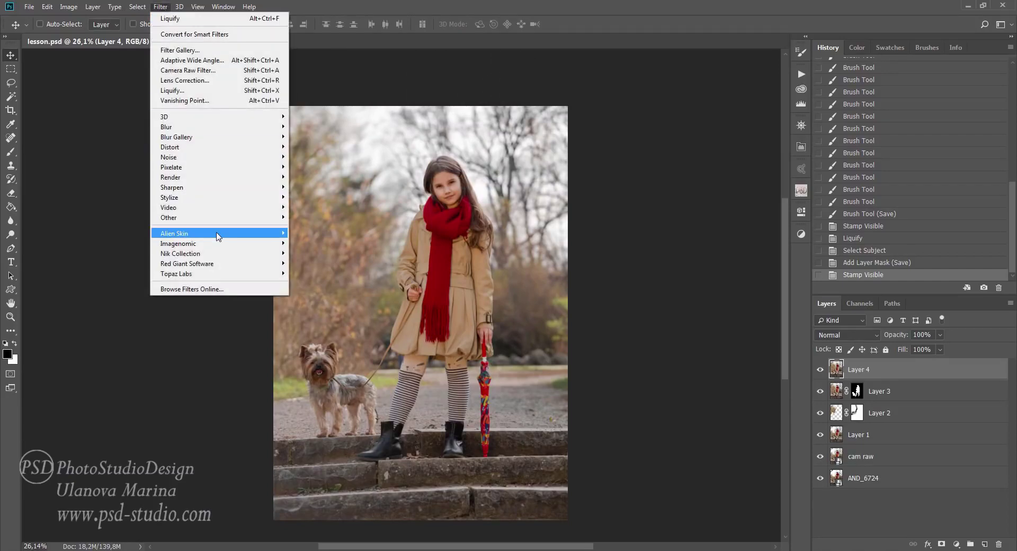
- Apply Exposure X's Aperture - Heart bokeh with an elliptical focus area centred on the girl
click(100, 237)
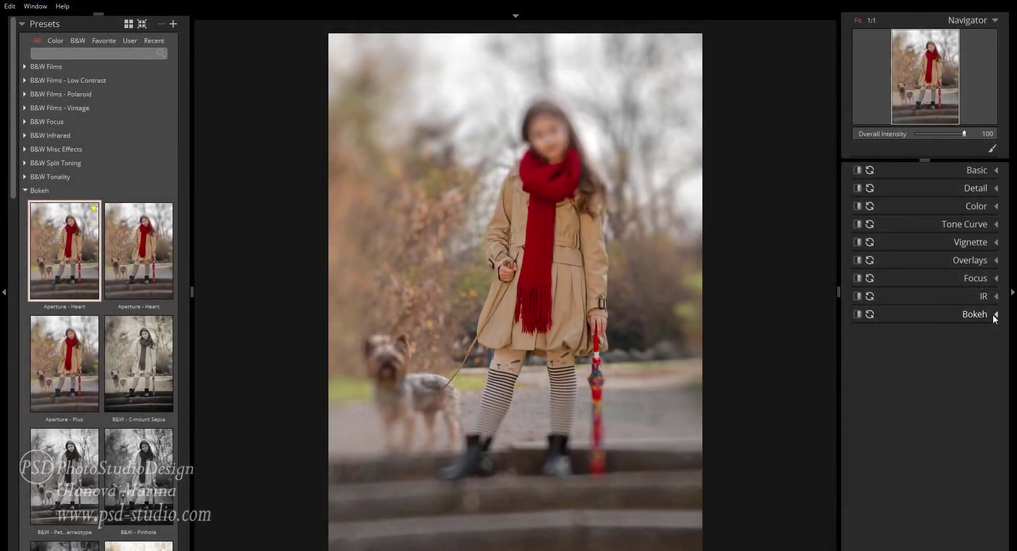
click(994, 316)
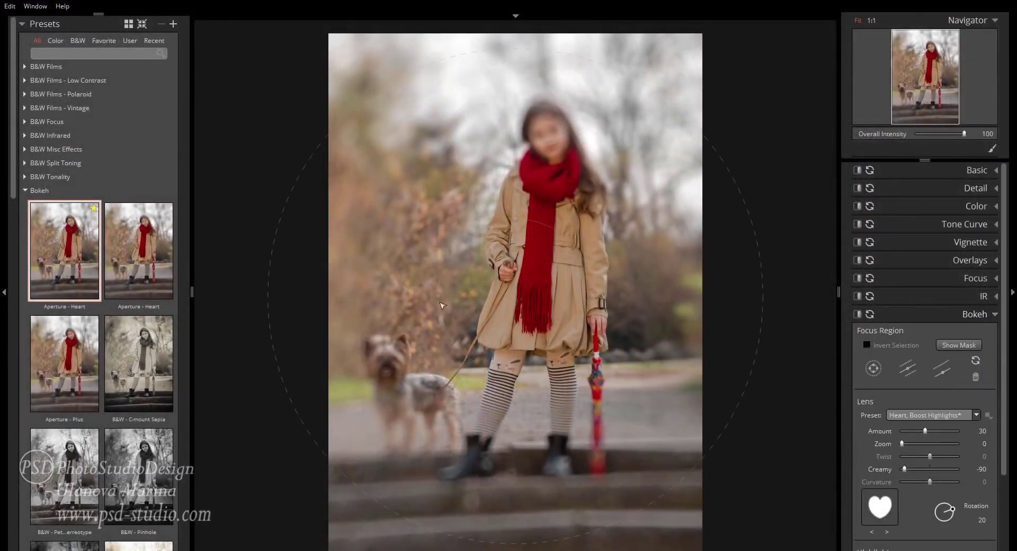
drag(439, 301, 471, 297)
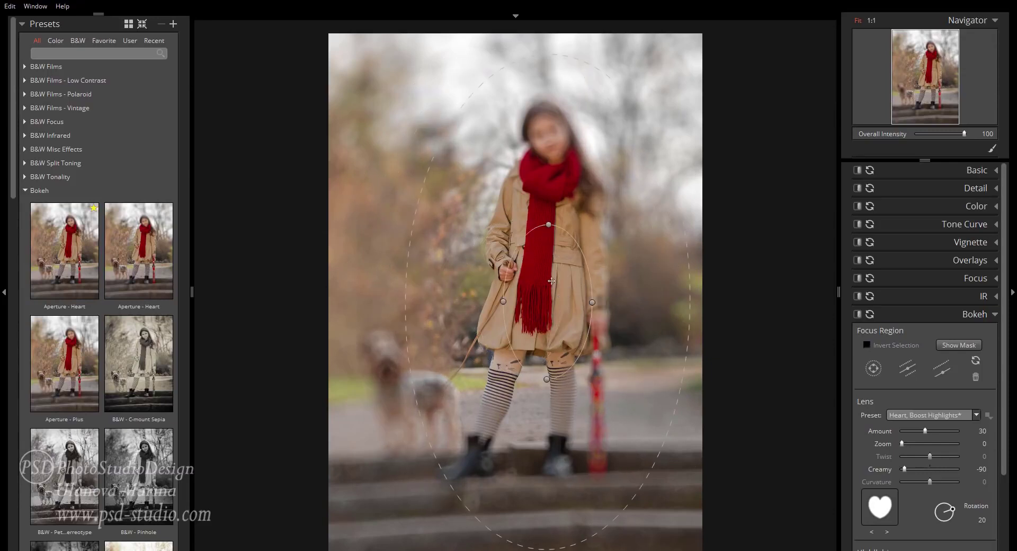
drag(517, 274, 558, 299)
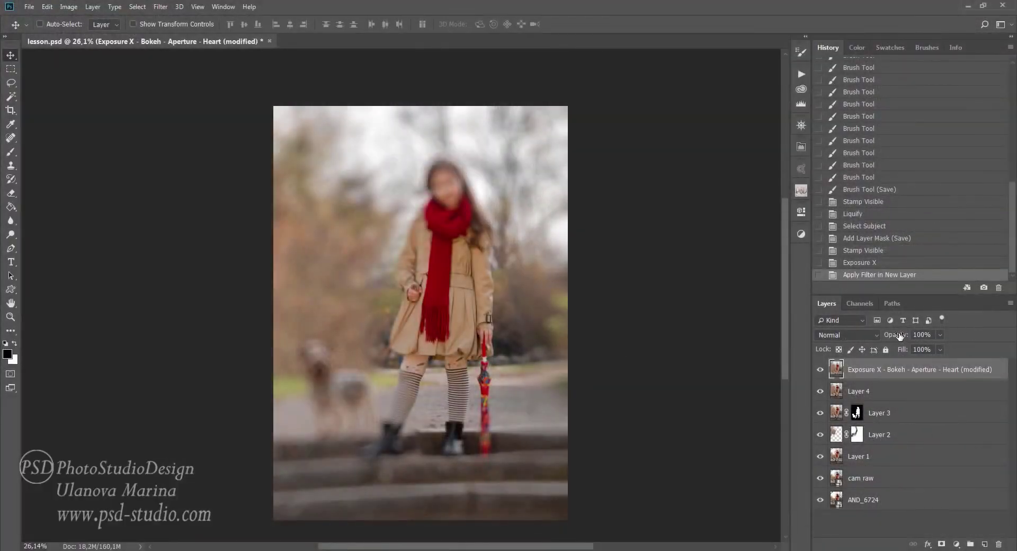
- Set the bokeh layer to 27% opacity and give it a black hide-all mask
drag(899, 334, 869, 336)
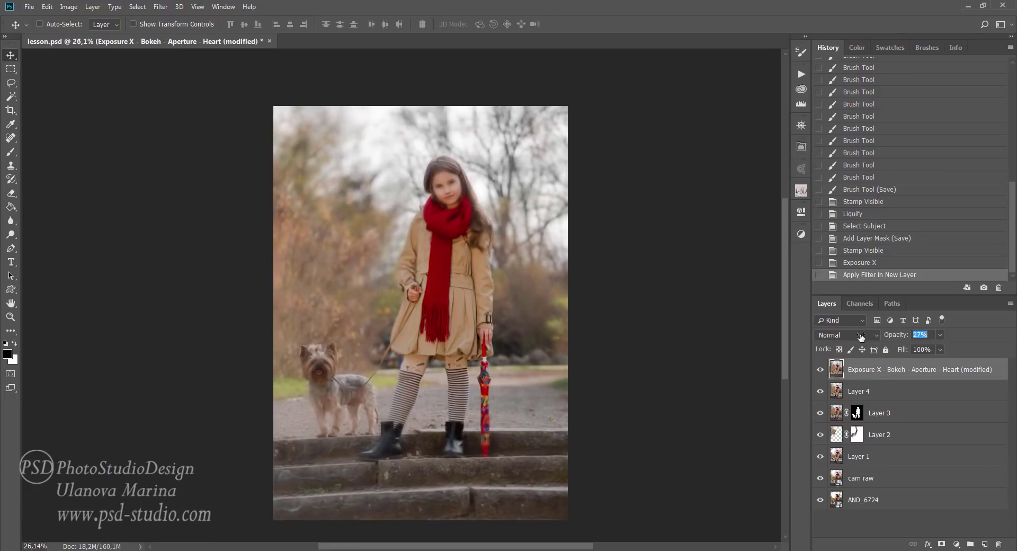
drag(861, 337, 861, 337)
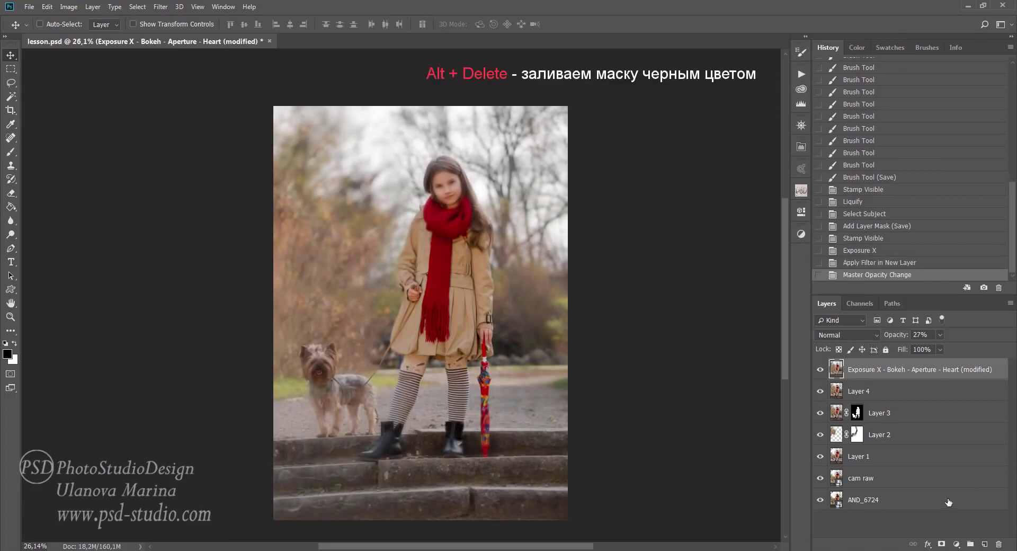
alt+click(943, 544)
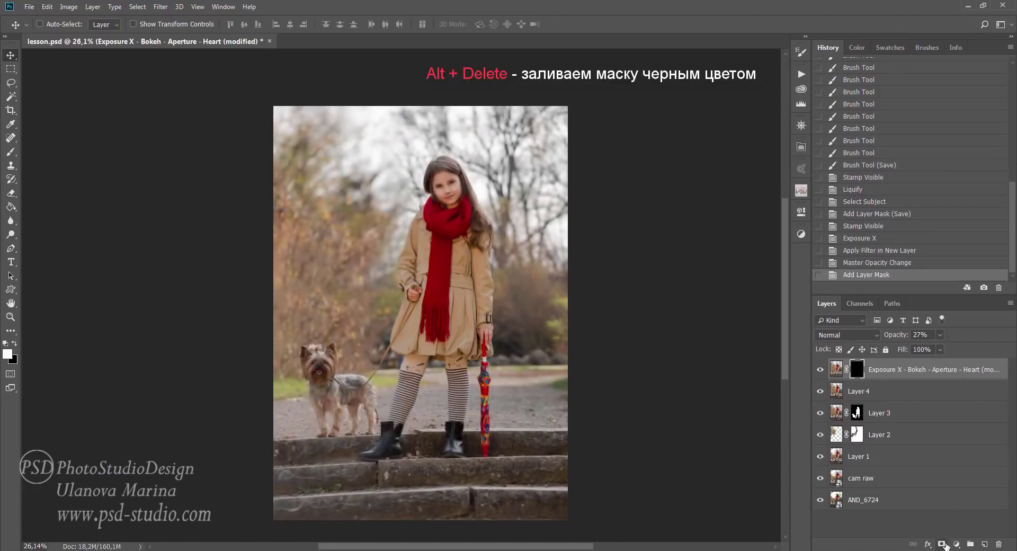
- Paint white at 50% flow to reveal the blur over the lower-left steps and treetops
key(b)
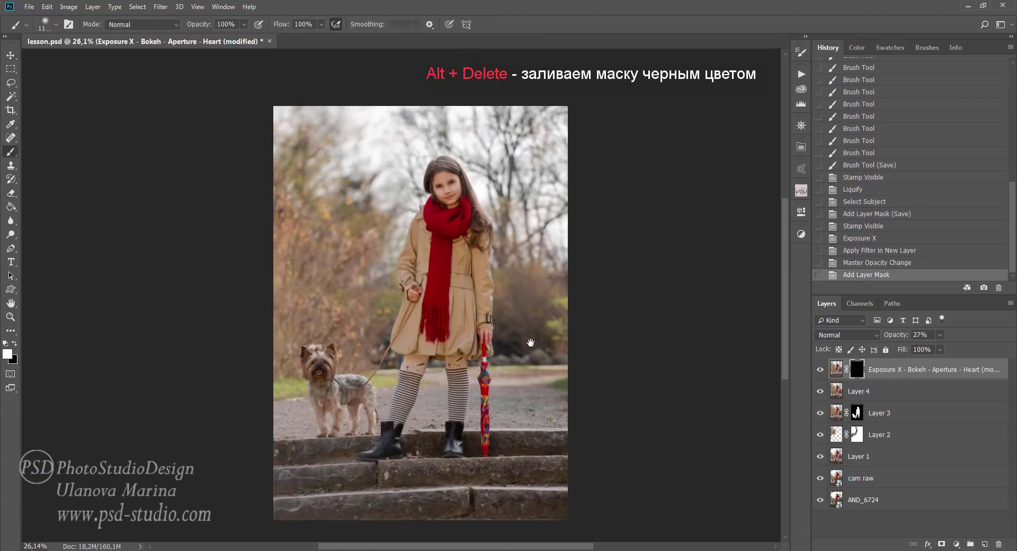
drag(535, 351, 536, 317)
key(shift+5)
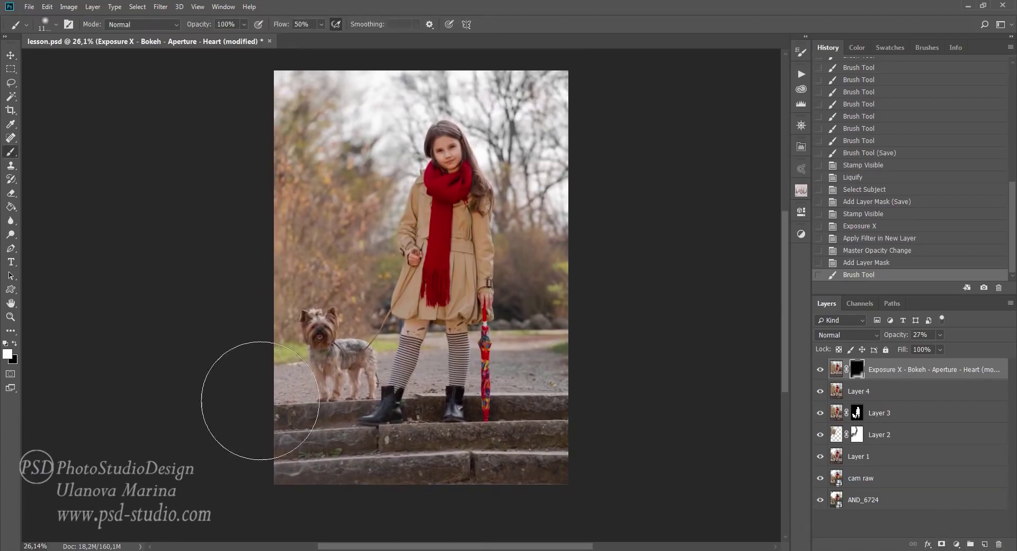
drag(261, 401, 360, 434)
drag(297, 414, 371, 456)
drag(276, 451, 360, 466)
drag(281, 423, 270, 440)
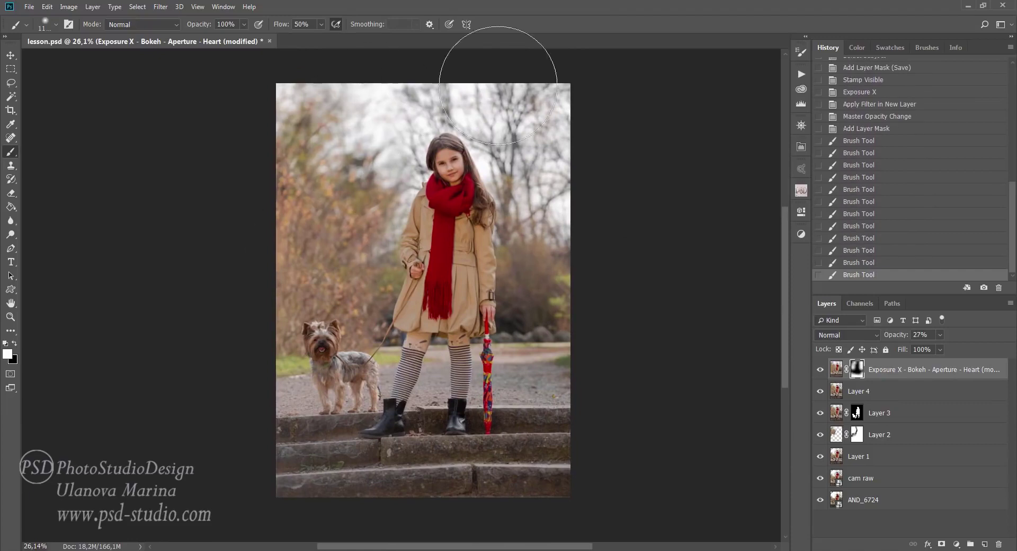
drag(242, 348, 364, 147)
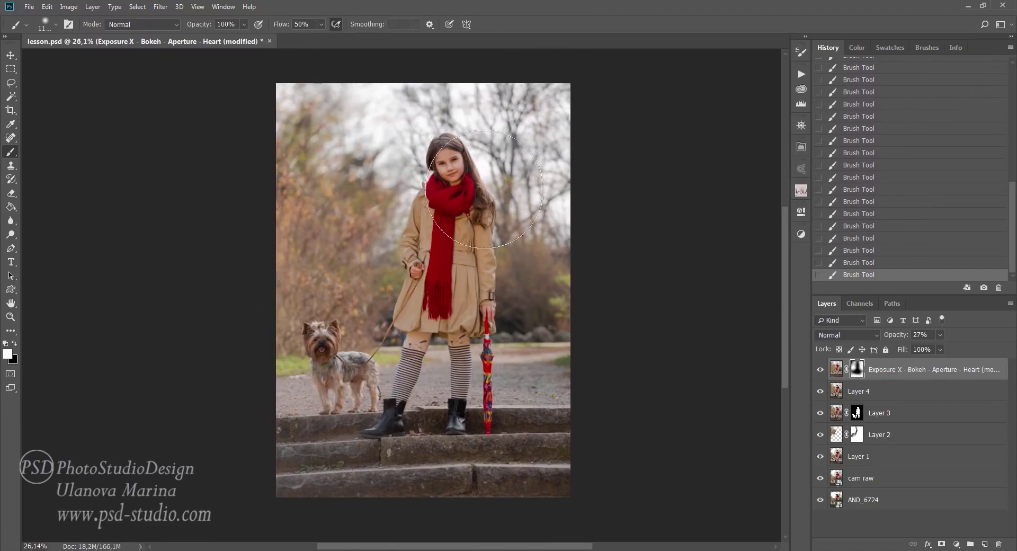
key(v)
click(821, 370)
click(821, 370)
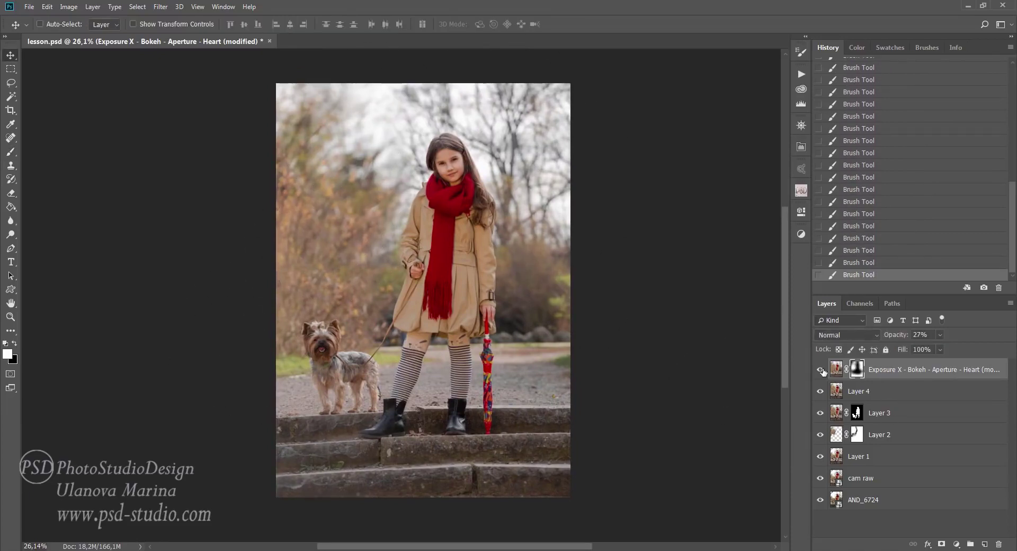
click(821, 370)
- Apply HDR Efex Pro 2's moj 1 preset with 63% tonal compression to Layer 5
click(821, 369)
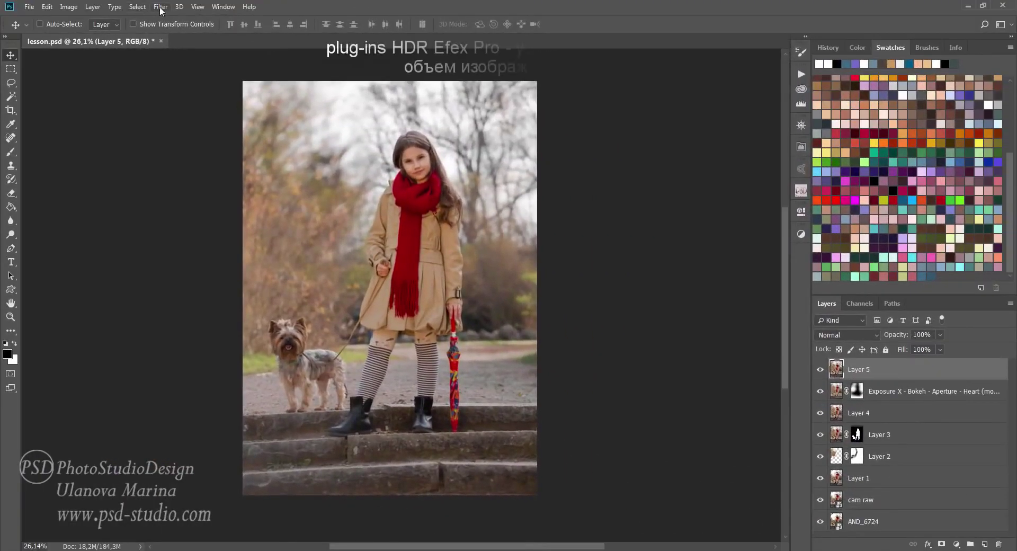
click(161, 6)
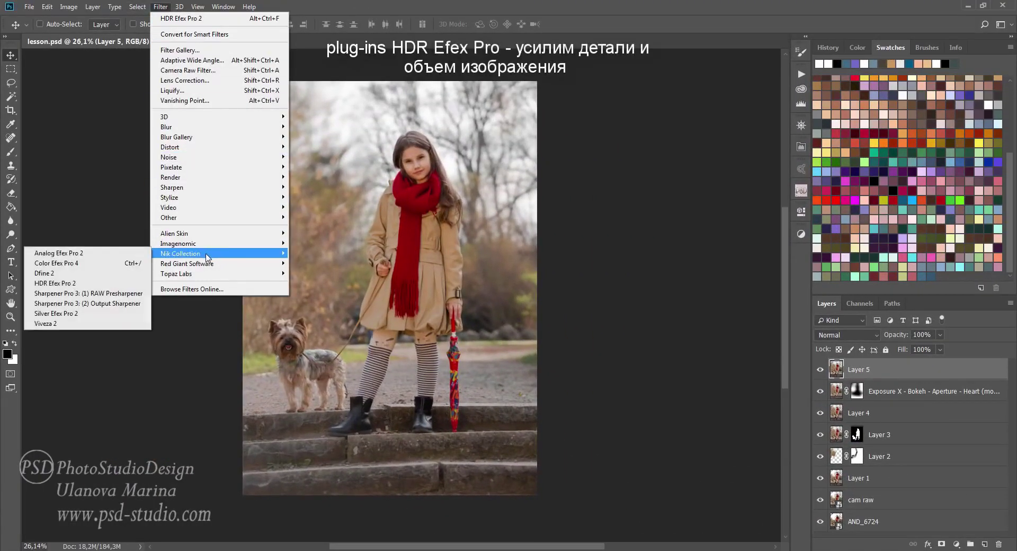
mouse_move(180, 253)
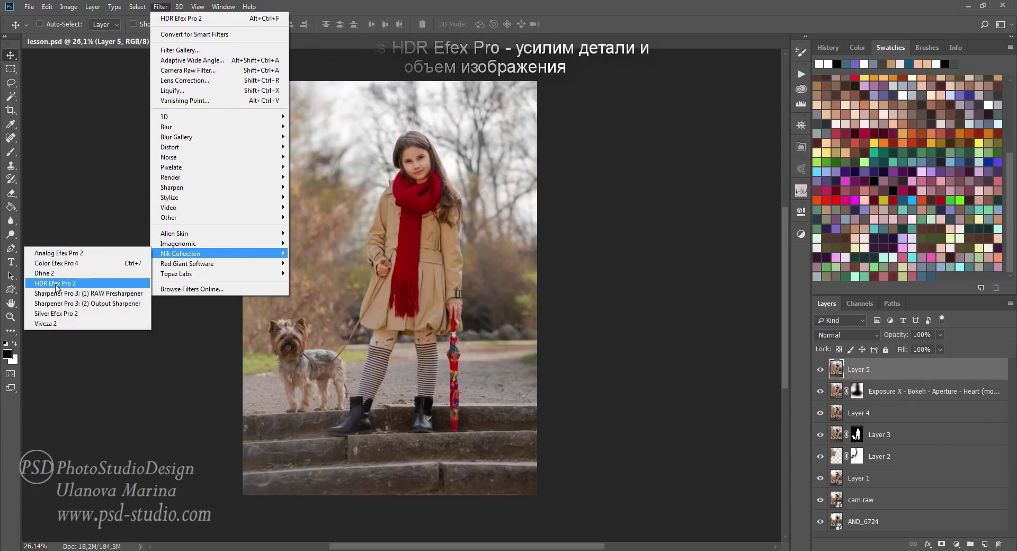
click(57, 283)
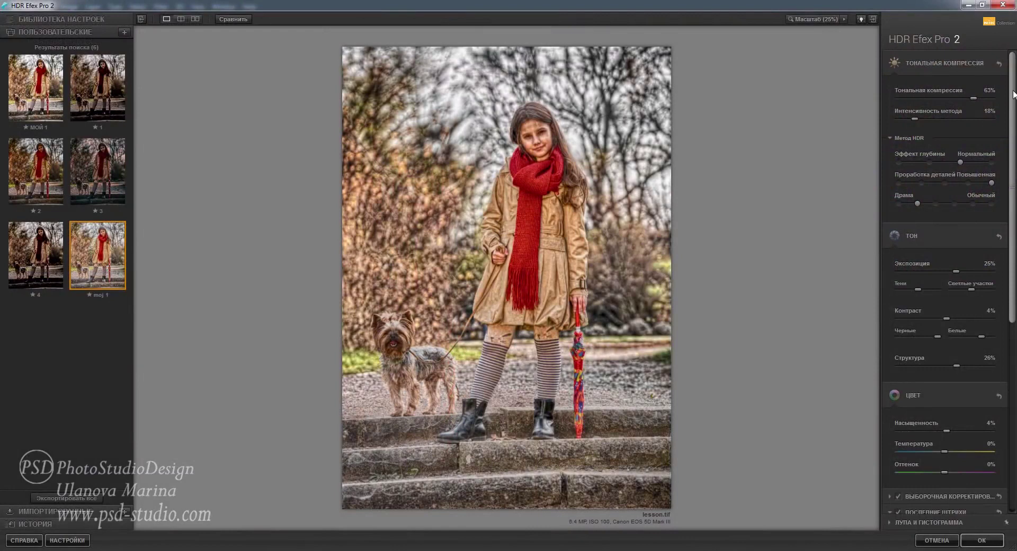
drag(1014, 94, 1014, 107)
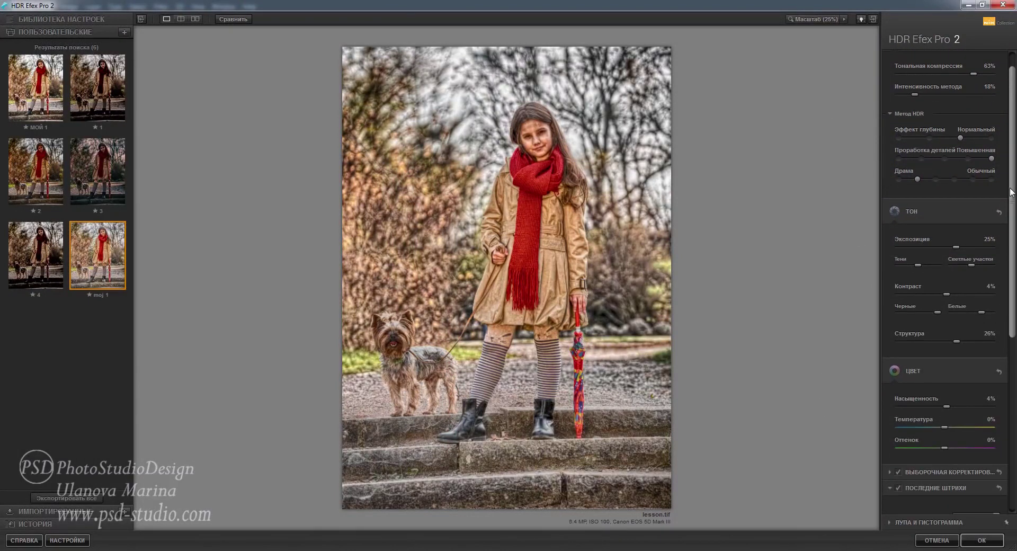
drag(1013, 192, 1012, 340)
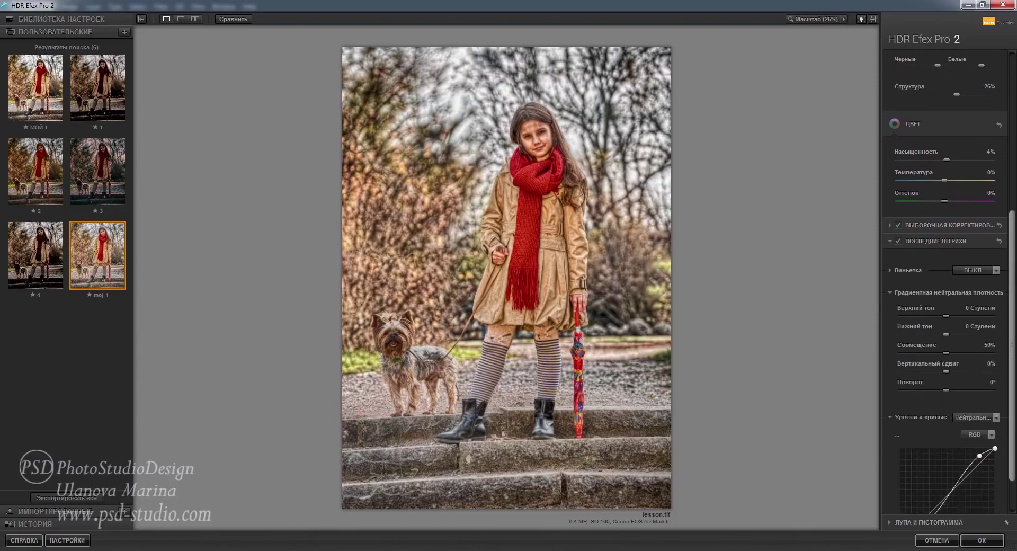
scroll(946, 286, down, 2)
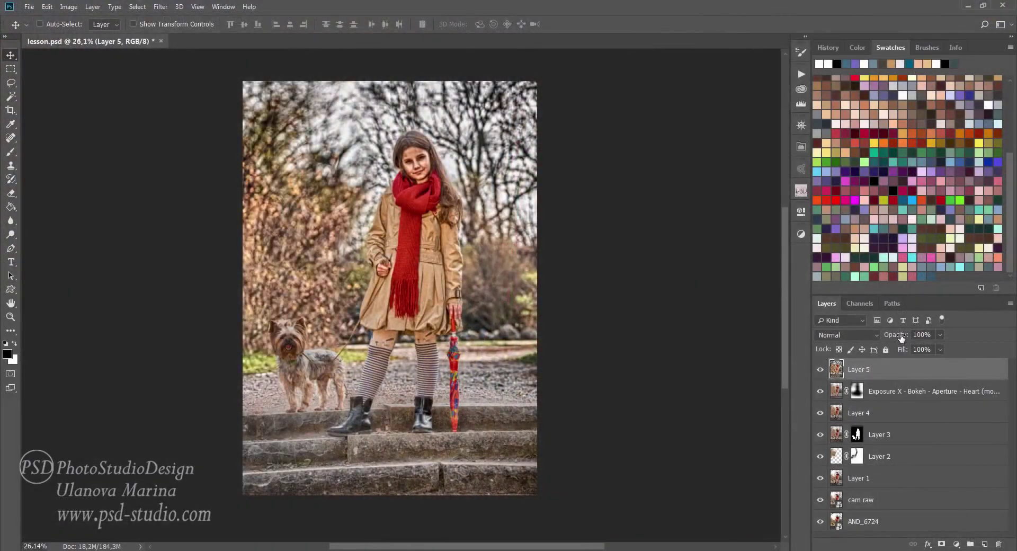
- Lower Layer 5 to 47% opacity and add a black mask hiding the HDR effect
drag(901, 338, 570, 352)
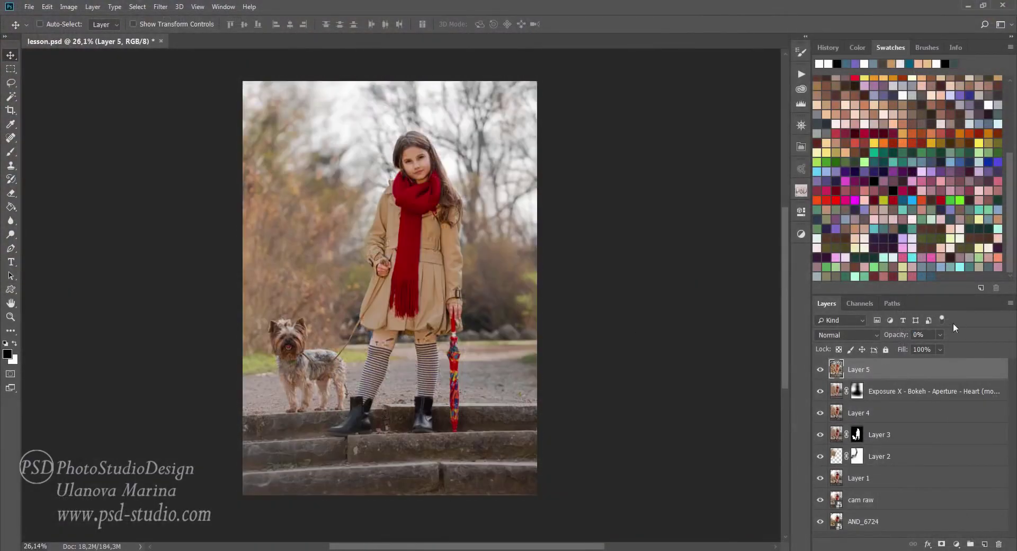
mouse_move(890, 339)
mouse_down()
mouse_move(914, 344)
mouse_move(902, 347)
mouse_up()
alt+click(942, 544)
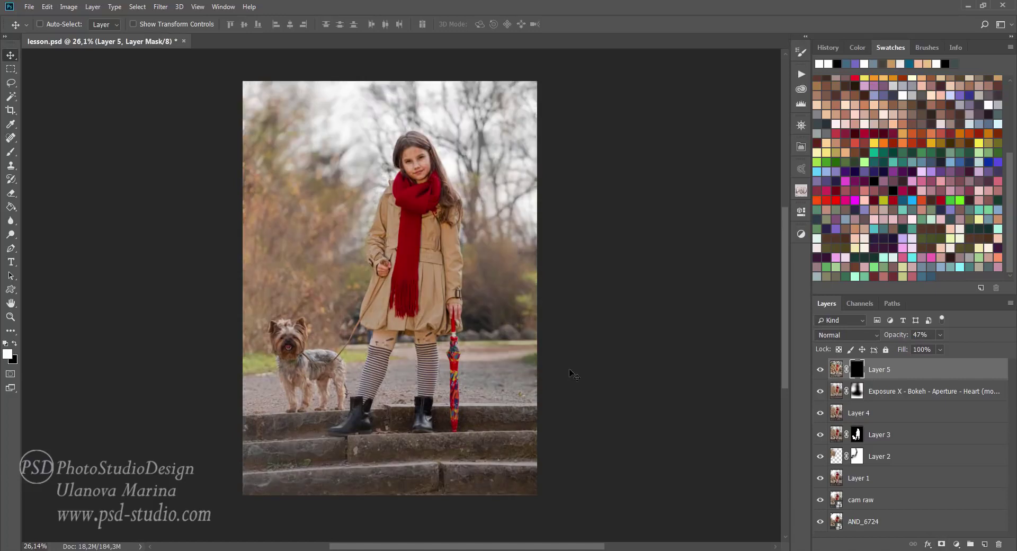
key(b)
- Paint white on the mask to bring the HDR detail back onto the girl and dog
key(x)
key(ctrl+plus)
key(bracketleft)
key(bracketleft)
key(bracketleft)
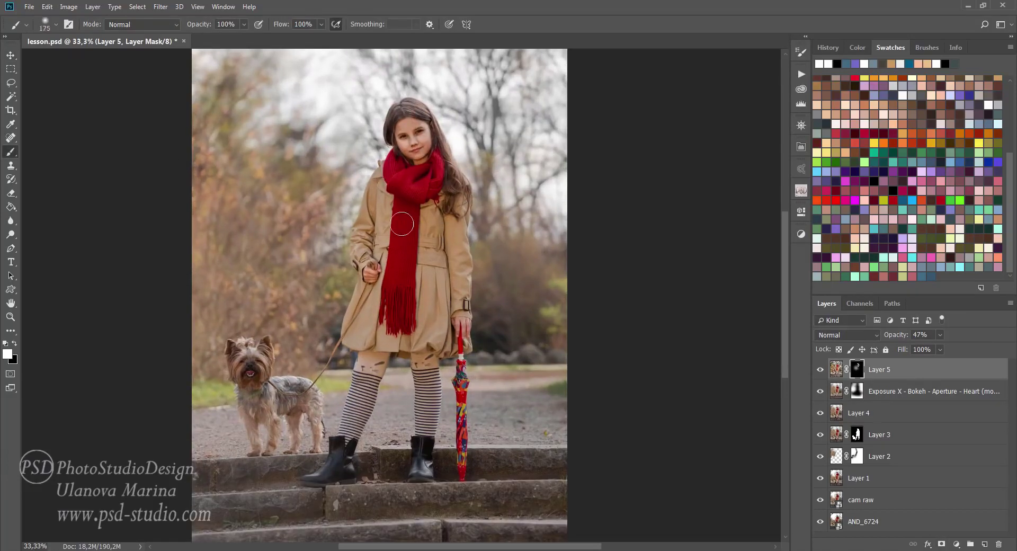
key(bracketright)
key(bracketright)
key(bracketright)
drag(402, 289, 403, 109)
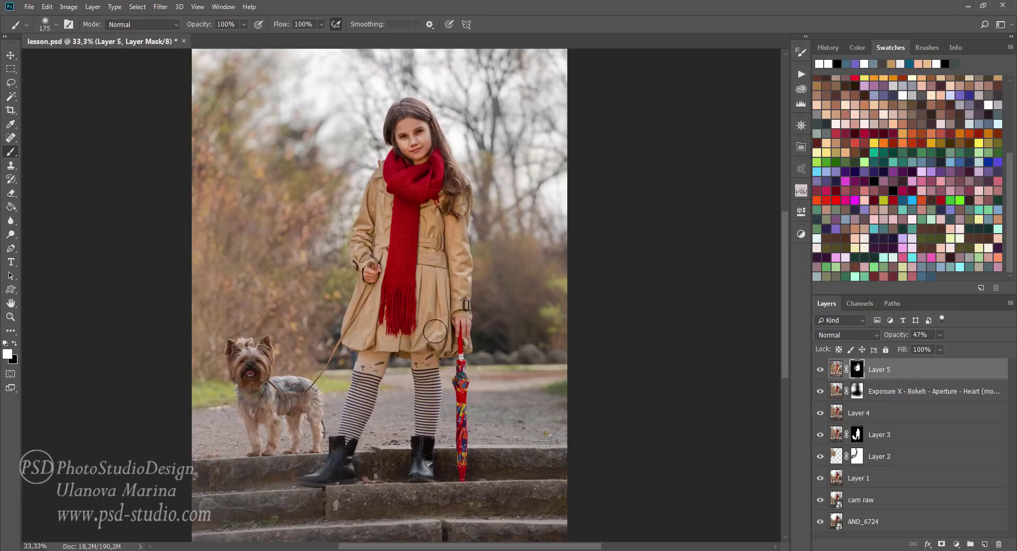
key(bracketleft)
key(bracketleft)
key(bracketleft)
key(bracketright)
key(bracketright)
key(bracketright)
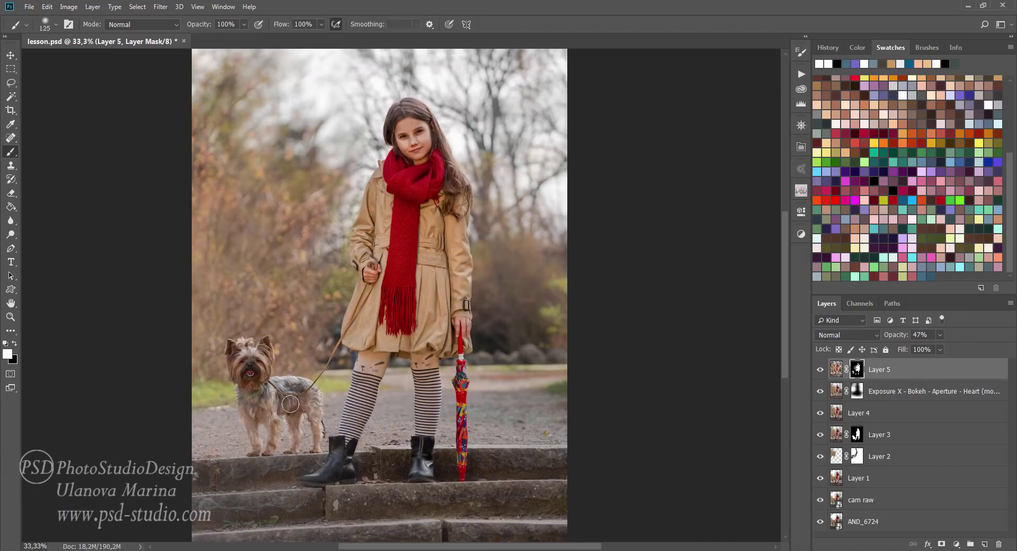
key(x)
key(bracketleft)
key(bracketleft)
key(bracketleft)
drag(491, 265, 479, 268)
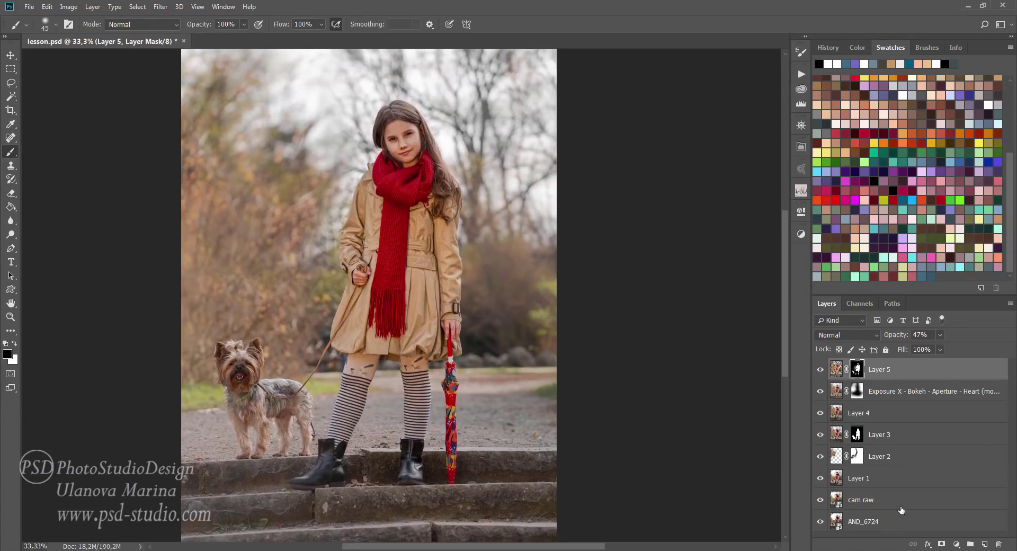
- Add a Curves 1 layer with a raised point to brighten, and invert its mask
click(956, 543)
click(951, 411)
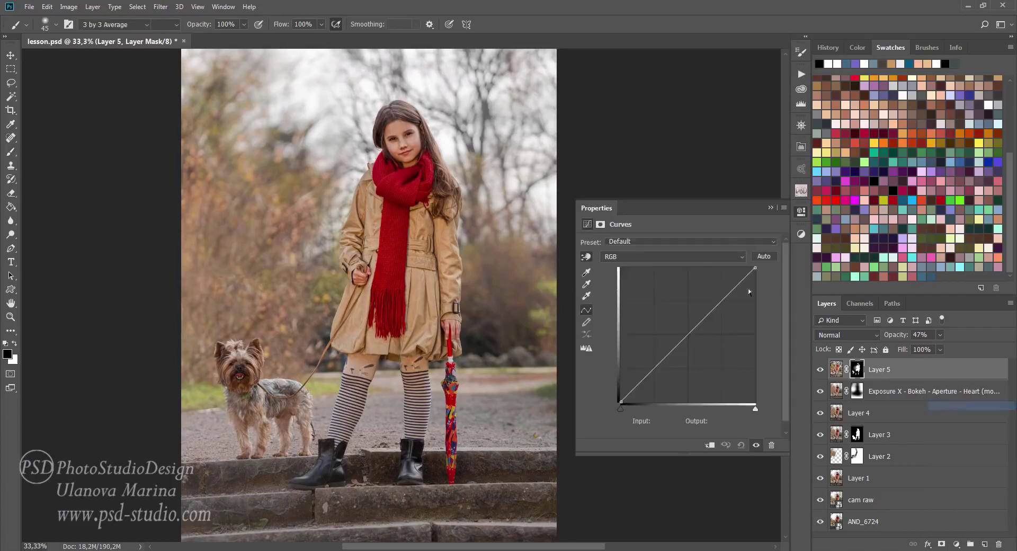
drag(707, 312, 697, 308)
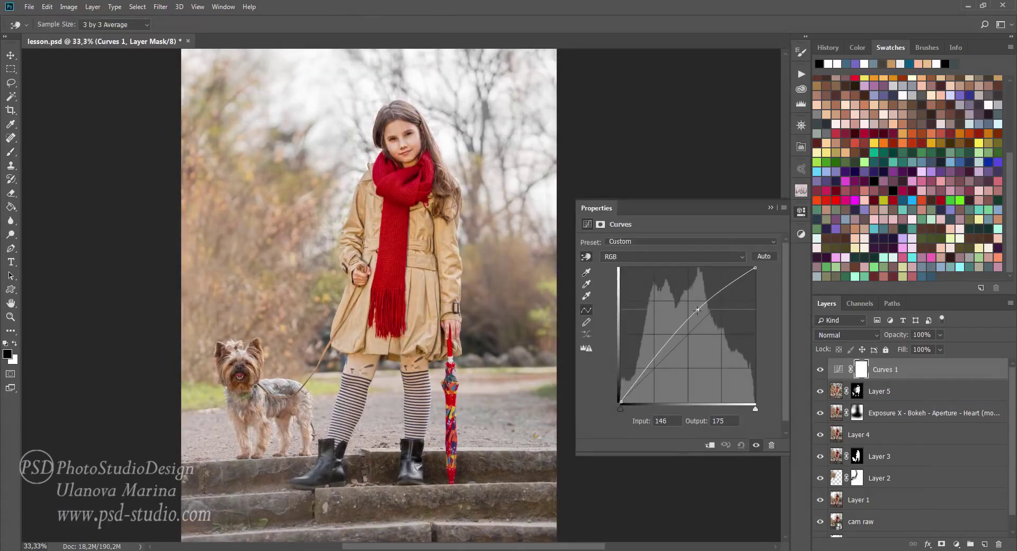
click(771, 206)
key(ctrl+i)
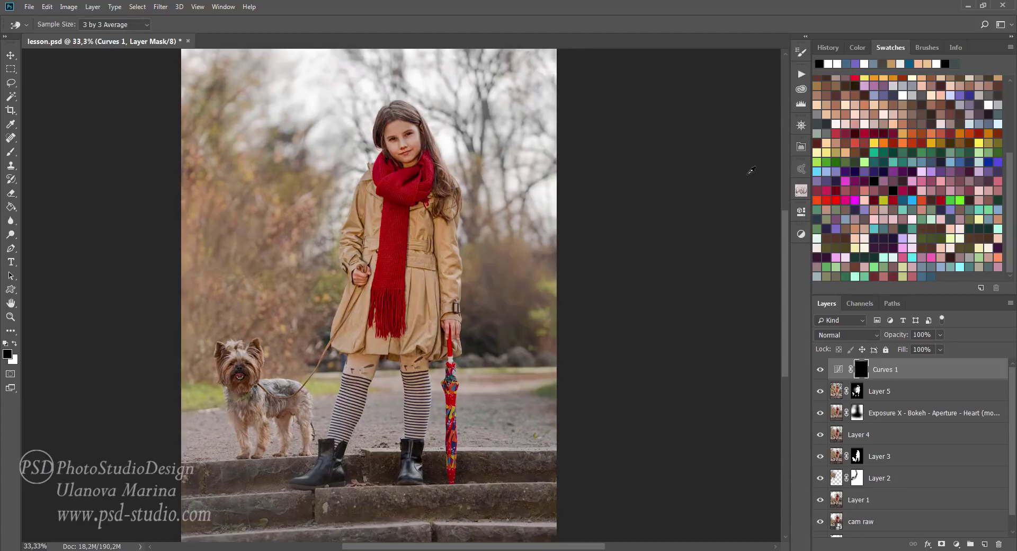
- Paint white with a size-45 brush onto the girl's face, then stamp visible into Layer 6
key(b)
key(x)
scroll(405, 158, up, 2)
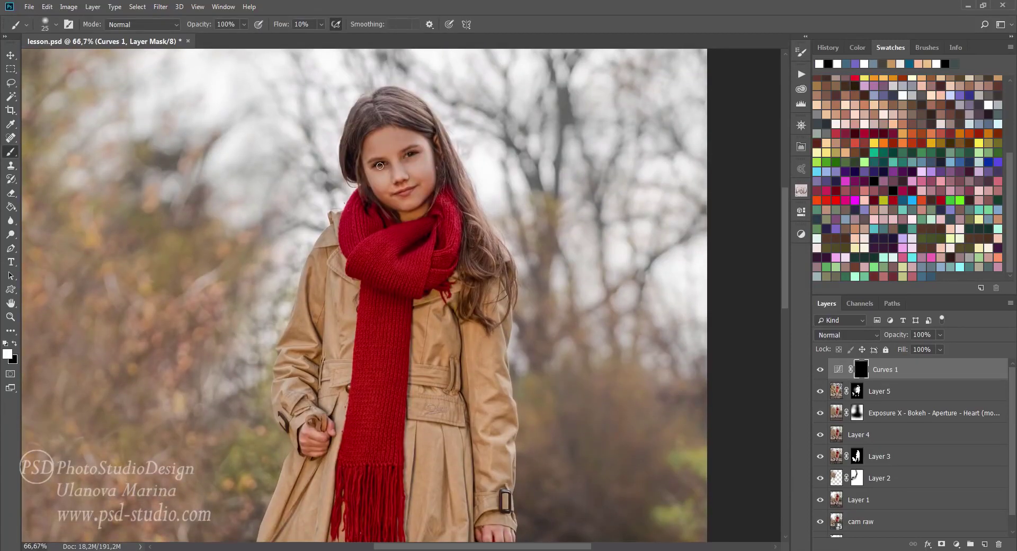
key(bracketright)
key(bracketright)
key(bracketright)
drag(313, 443, 323, 318)
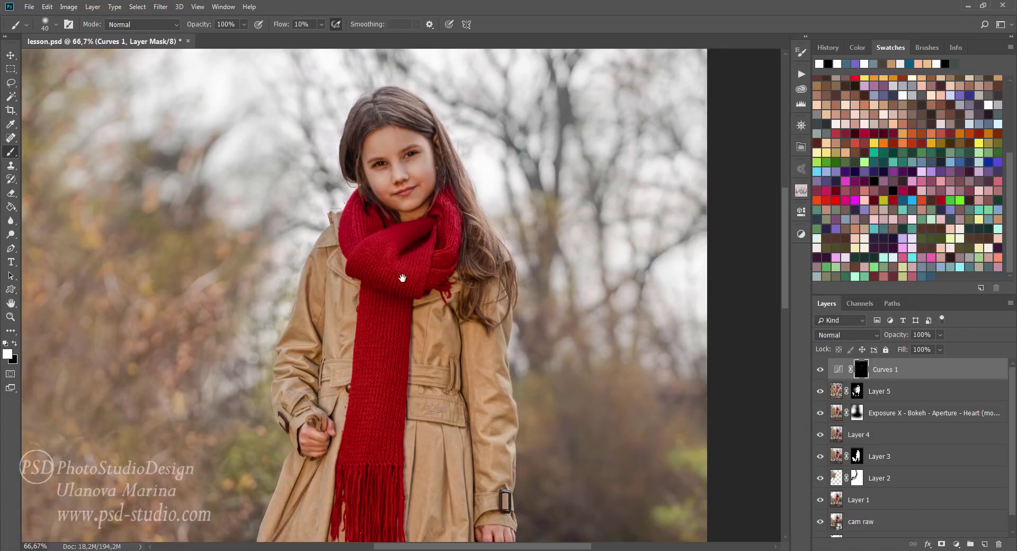
key(ctrl+shift+alt+e)
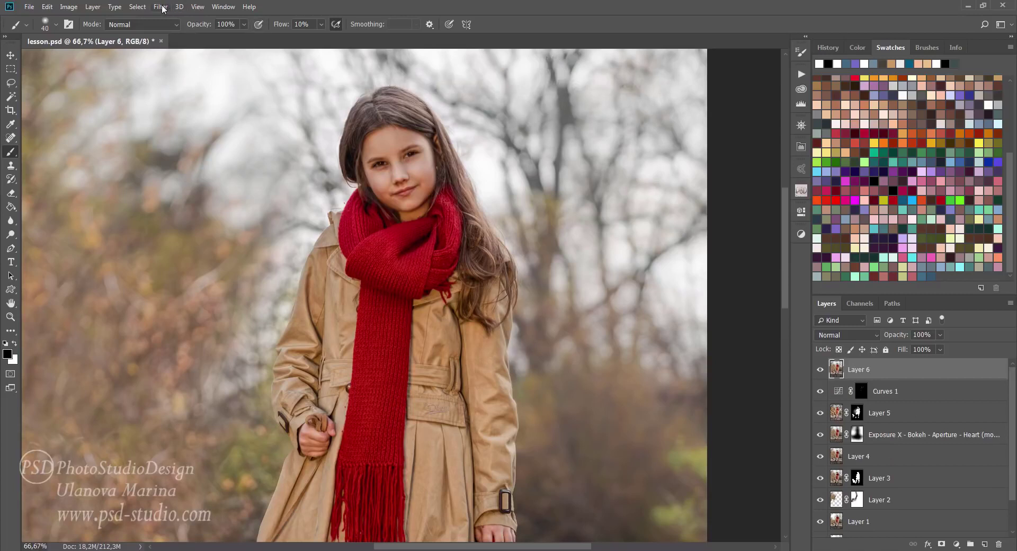
- Smooth Layer 6's skin with Portraiture's Smoothing High preset and a slightly adjusted tint
click(161, 7)
mouse_move(198, 243)
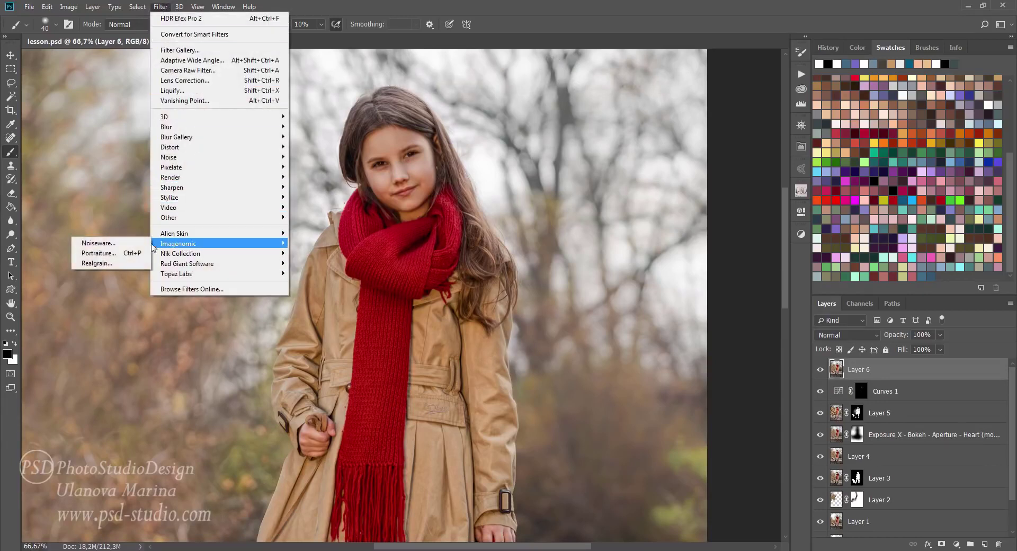
click(106, 253)
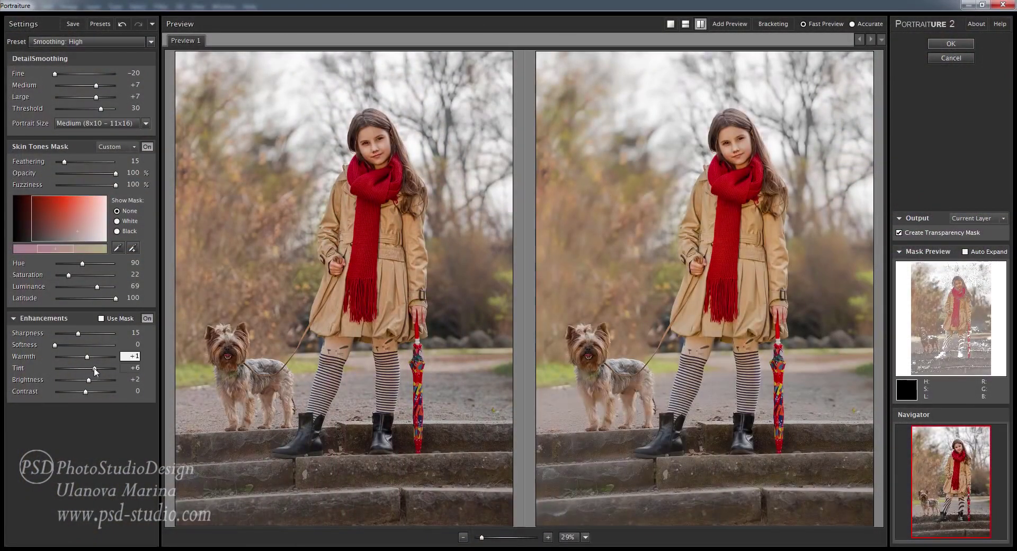
drag(88, 368, 86, 368)
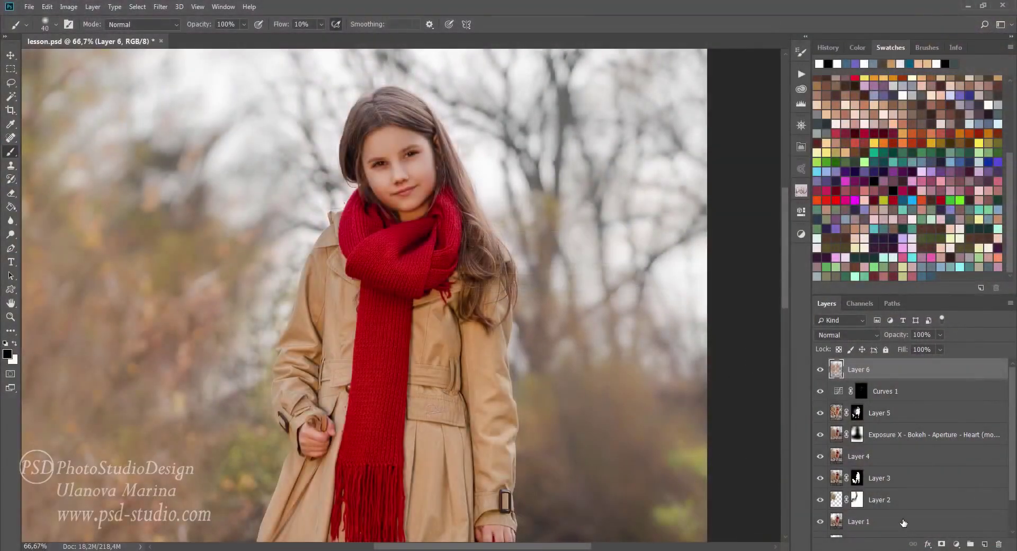
- Give Layer 6 a black mask and brush the smoothing back onto the girl's face at size 45
alt+click(943, 544)
key(x)
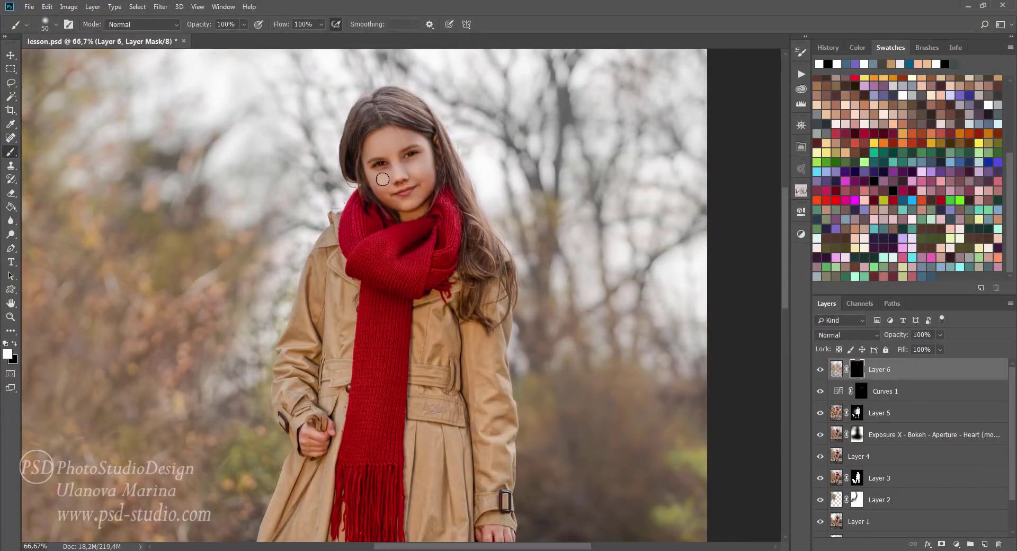
drag(387, 146, 393, 189)
key(bracketright)
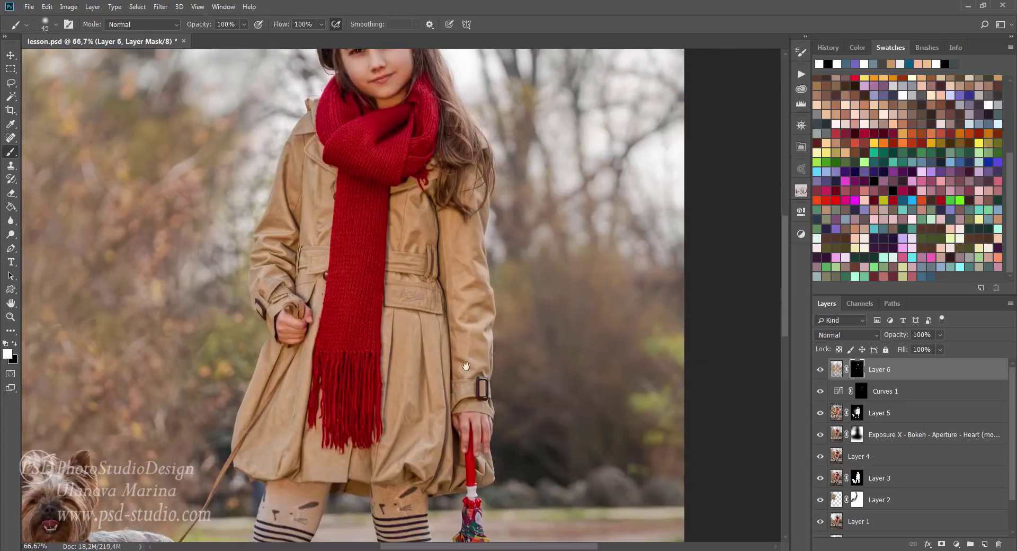
drag(490, 545, 466, 429)
scroll(408, 371, up, 2)
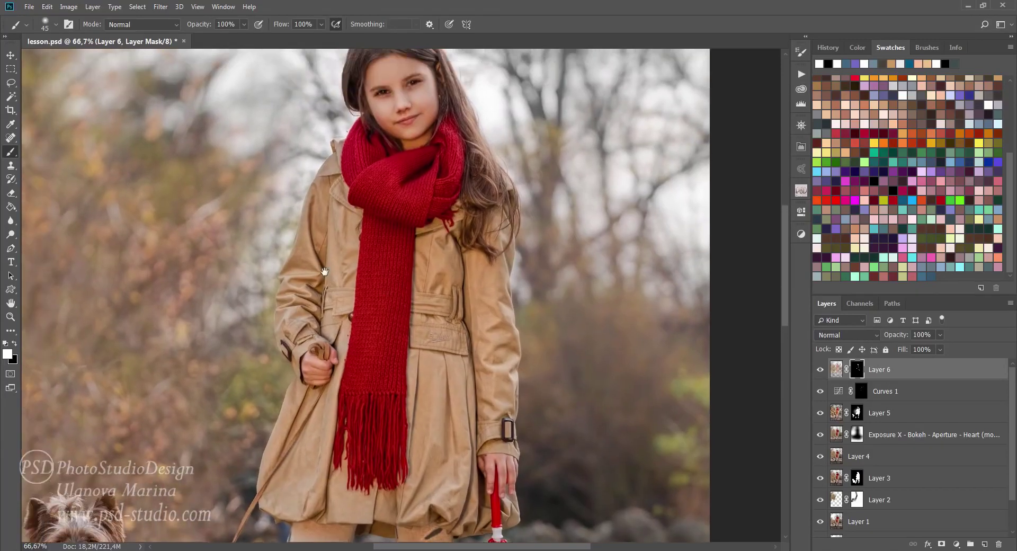
scroll(440, 175, up, 2)
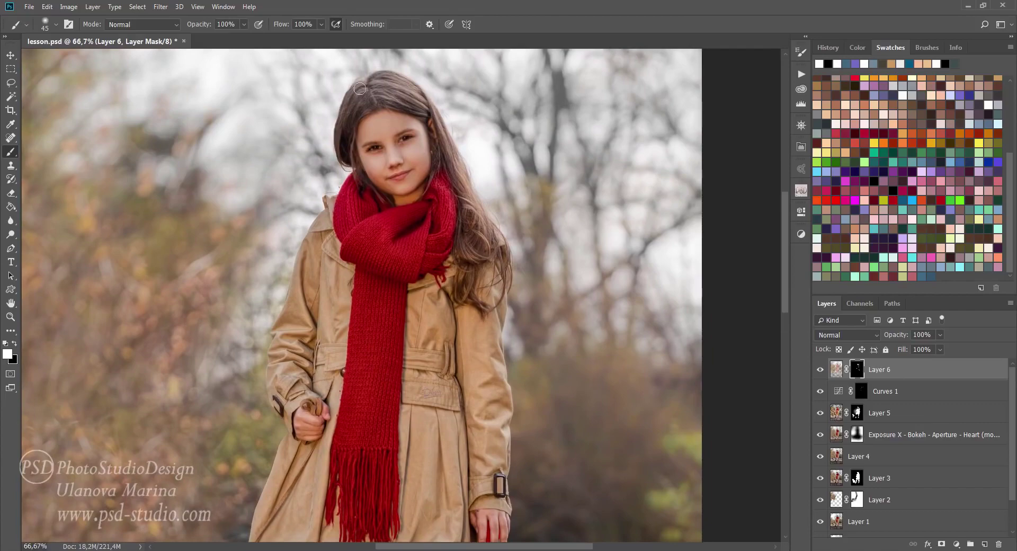
key(ctrl+0)
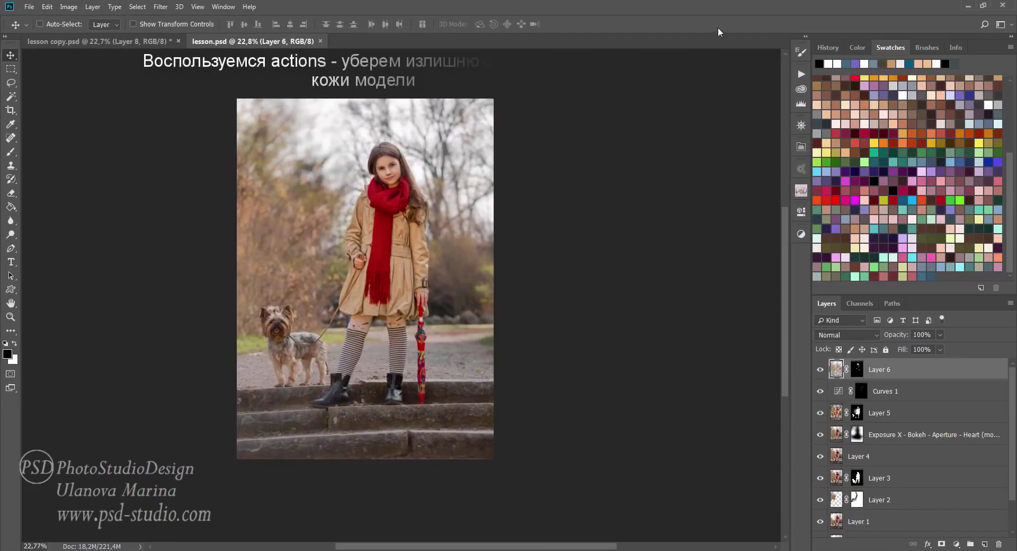
- Run the Yellow Skin Correction action to add Correction Skin and Skin Correction layers
click(801, 76)
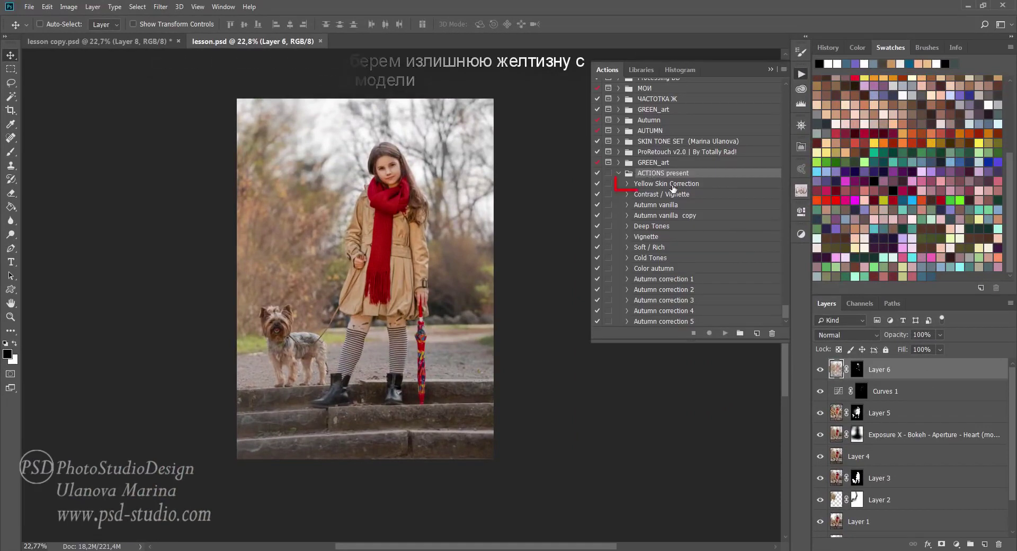
click(672, 185)
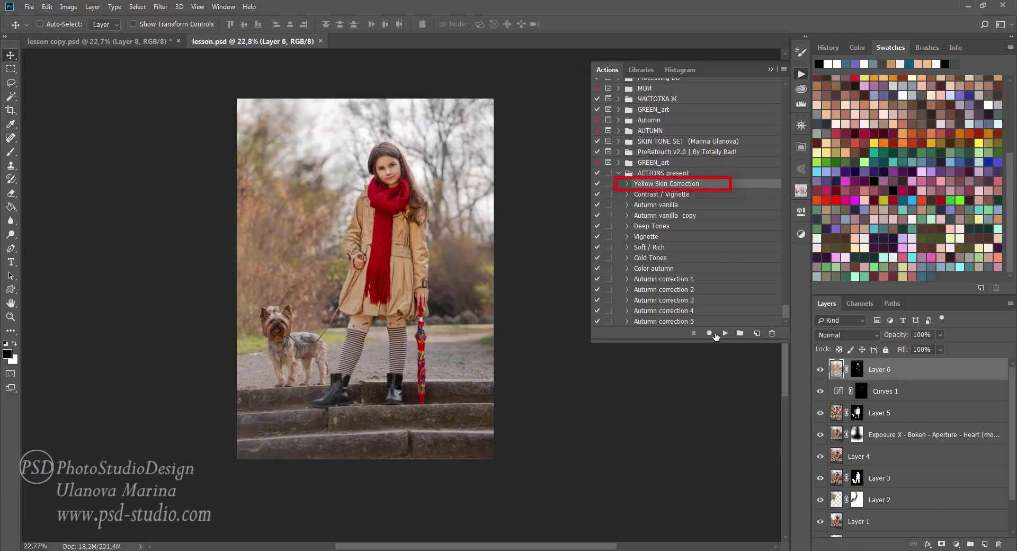
click(725, 333)
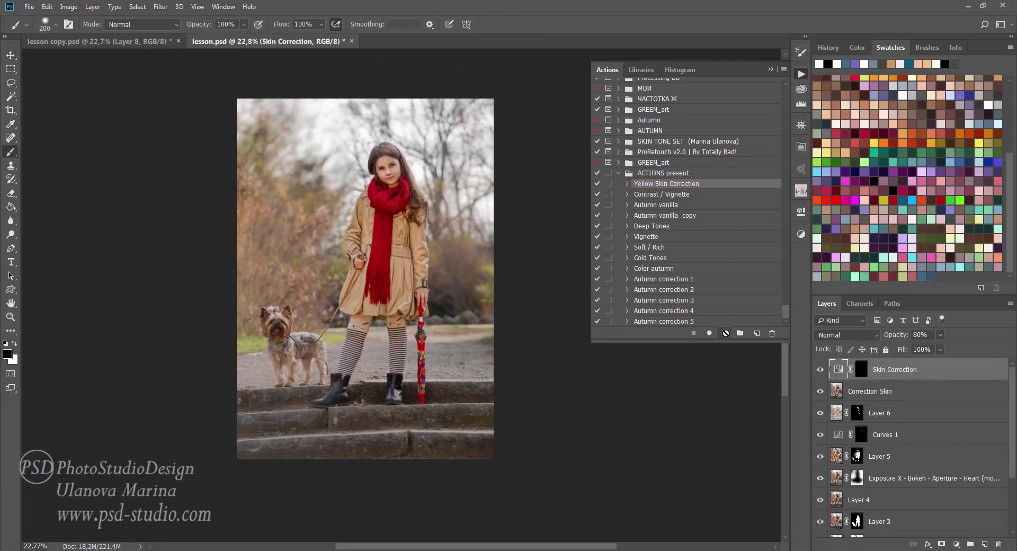
- Paint the Skin Correction mask over the girl's face, ending at brush size 175
click(860, 370)
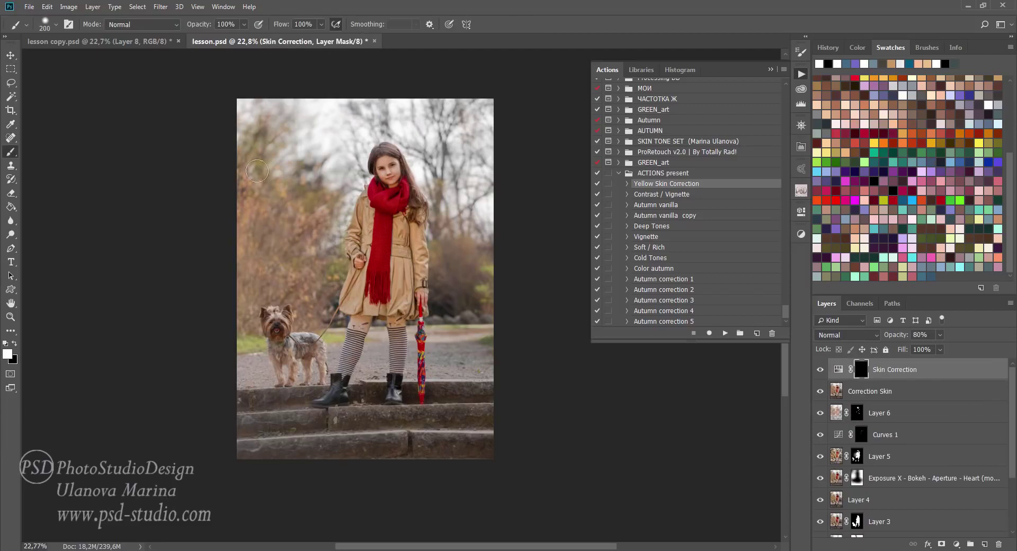
scroll(366, 218, up, 2)
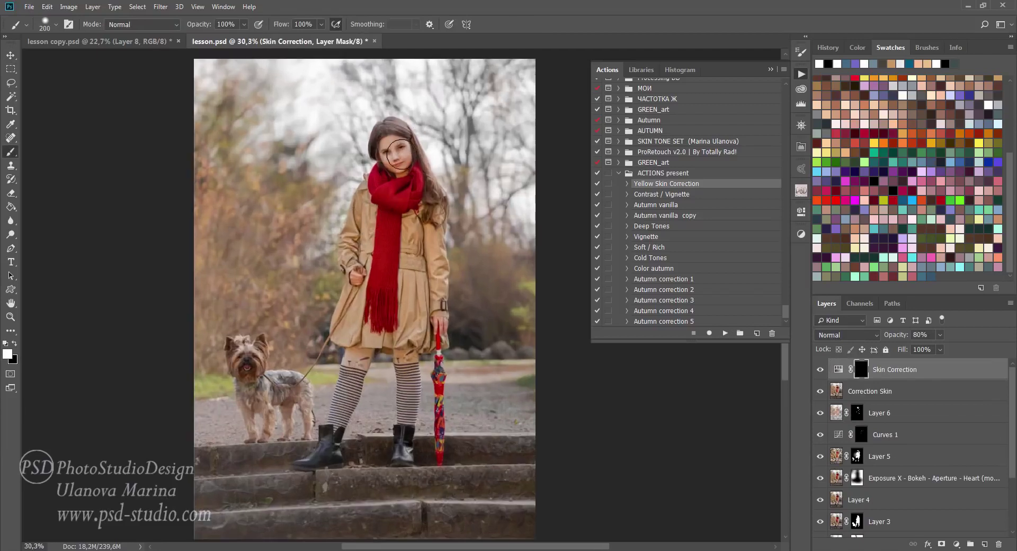
drag(399, 154, 381, 196)
key(bracketleft)
key(bracketleft)
key(bracketleft)
key(bracketleft)
key(bracketleft)
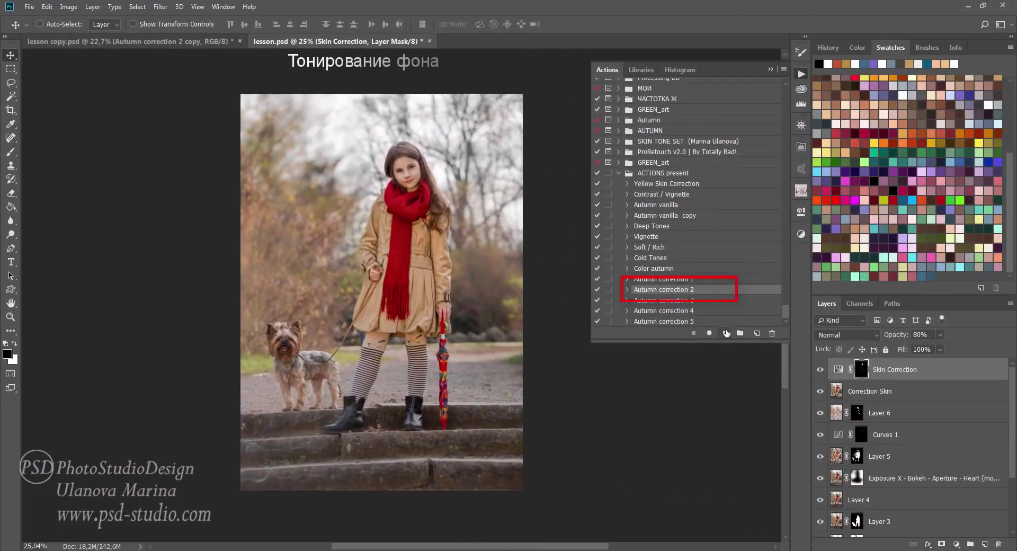
- Run the Autumn correction 2 action and load the girl-and-dog cutout from Layer 3's mask
click(725, 333)
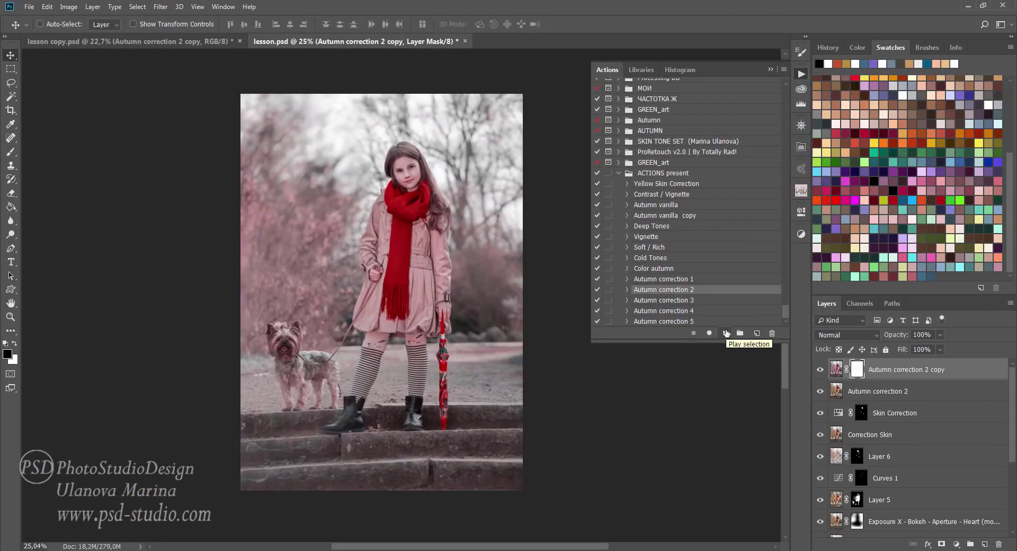
scroll(403, 347, down, 1)
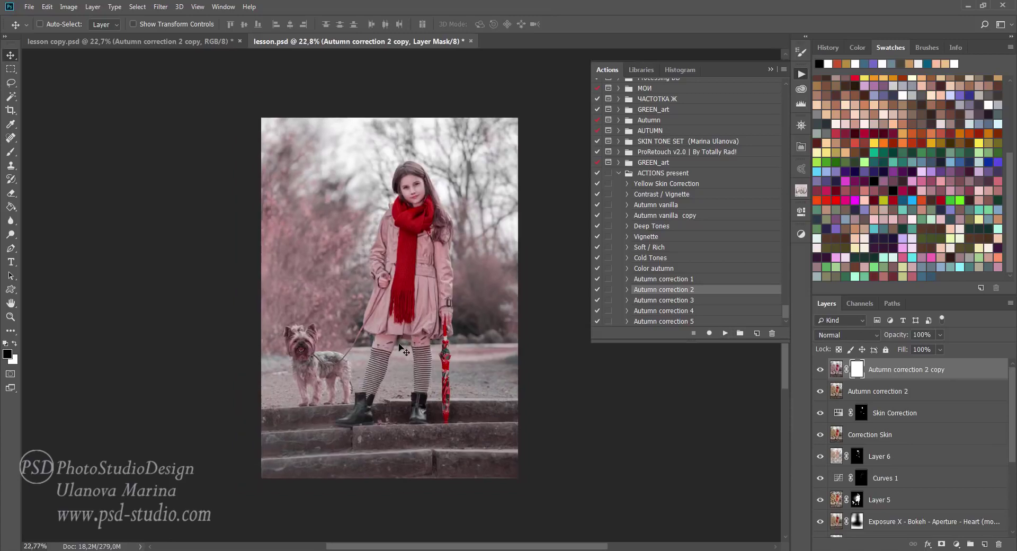
drag(1014, 435, 1014, 485)
click(856, 460)
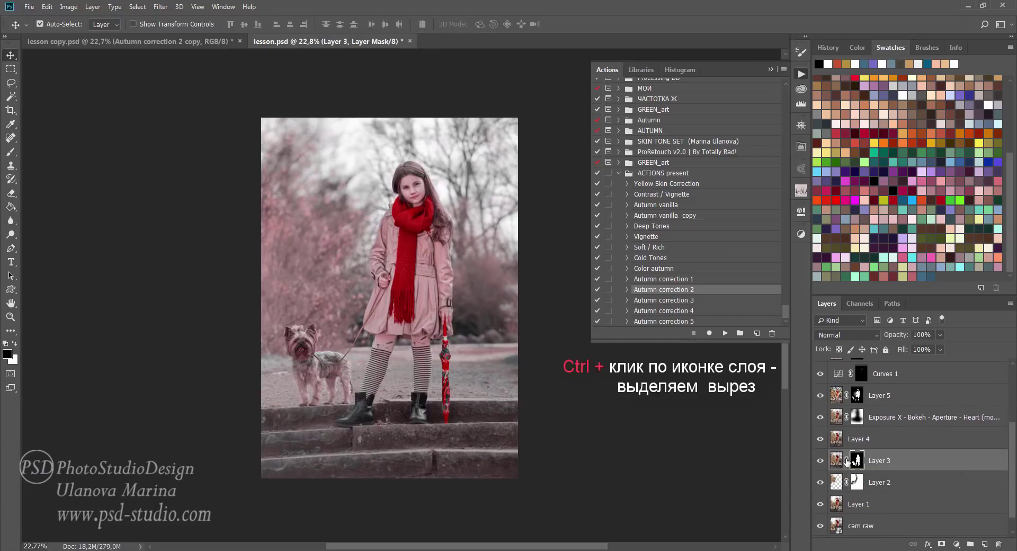
ctrl+click(846, 461)
ctrl+click(857, 460)
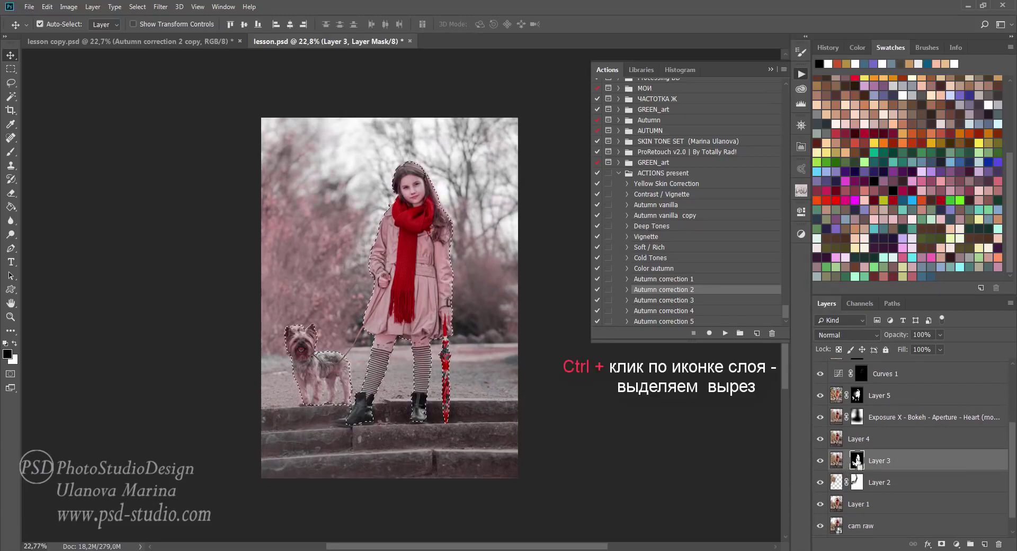
- Fill the Autumn correction 2 copy mask to remove the pink tint from the girl and dog
scroll(857, 460, up, 3)
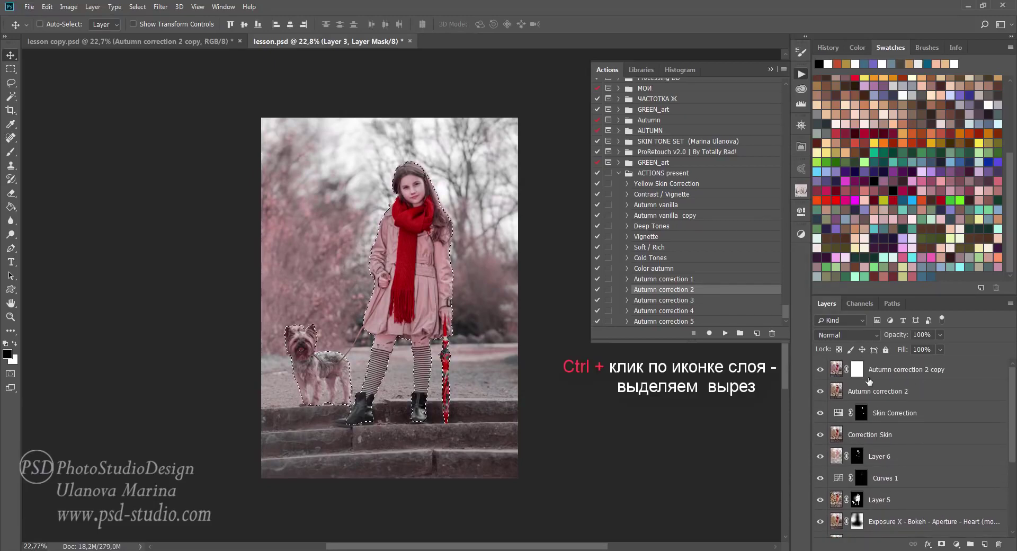
click(857, 369)
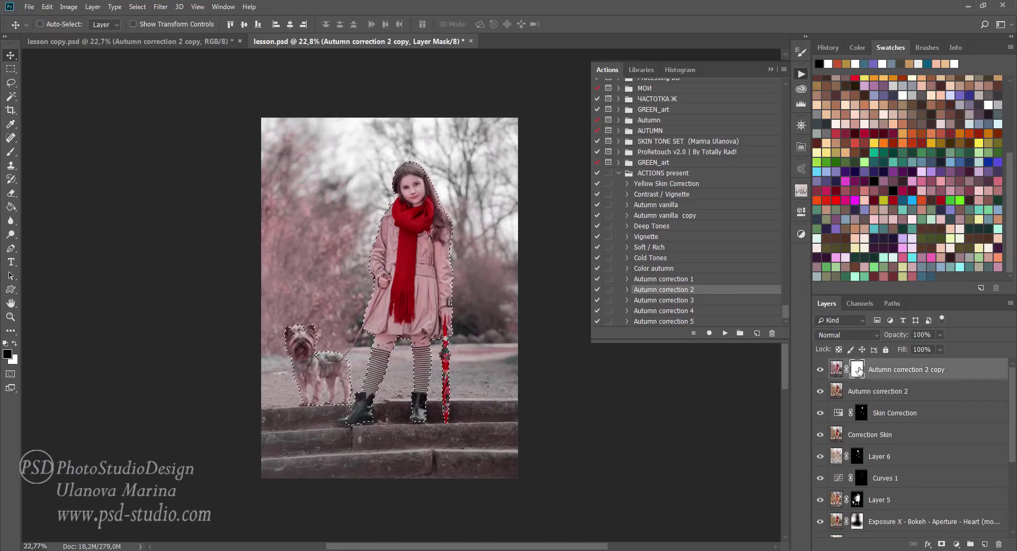
click(10, 208)
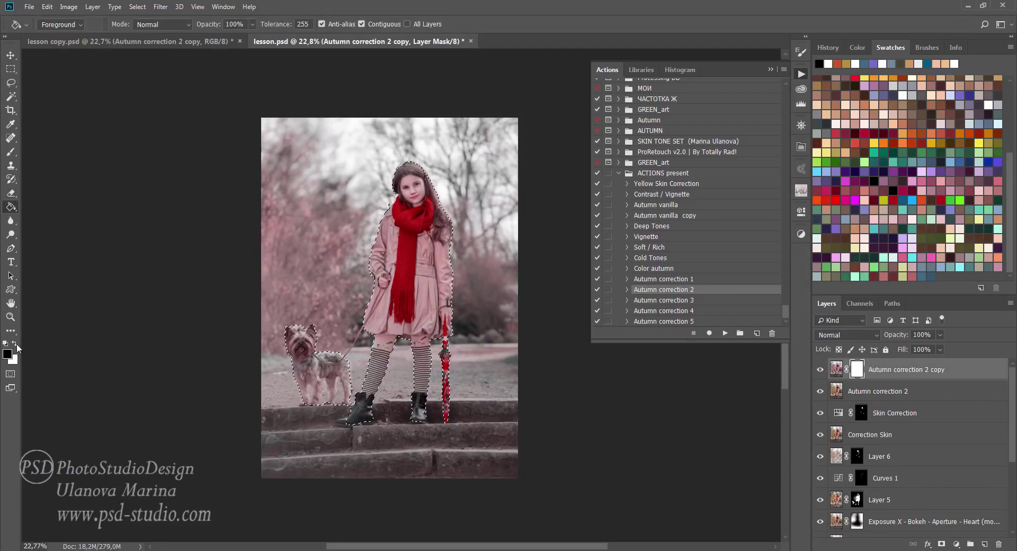
click(423, 250)
key(ctrl+d)
key(v)
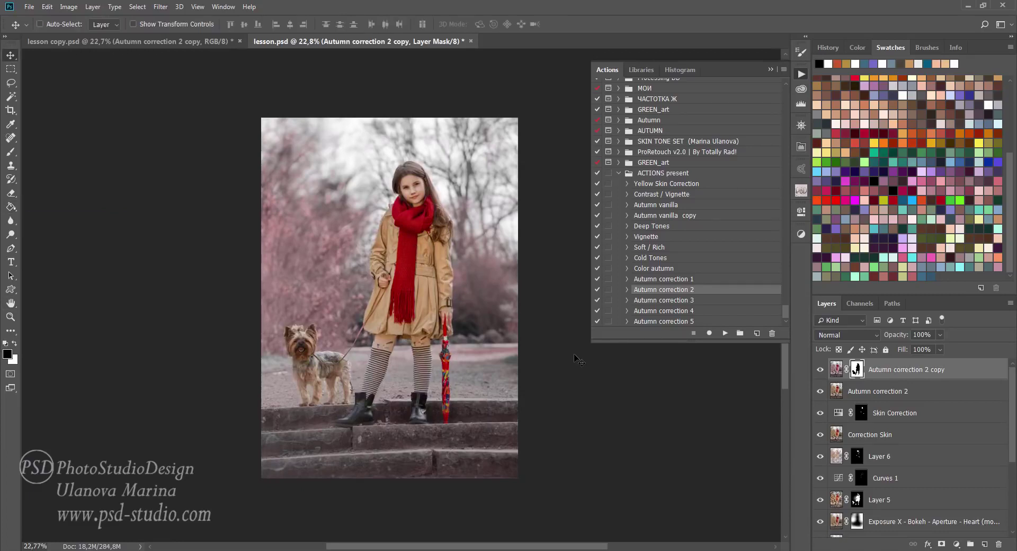
- Compare the original photo against all the corrections by toggling layer visibility
scroll(579, 365, down, 1)
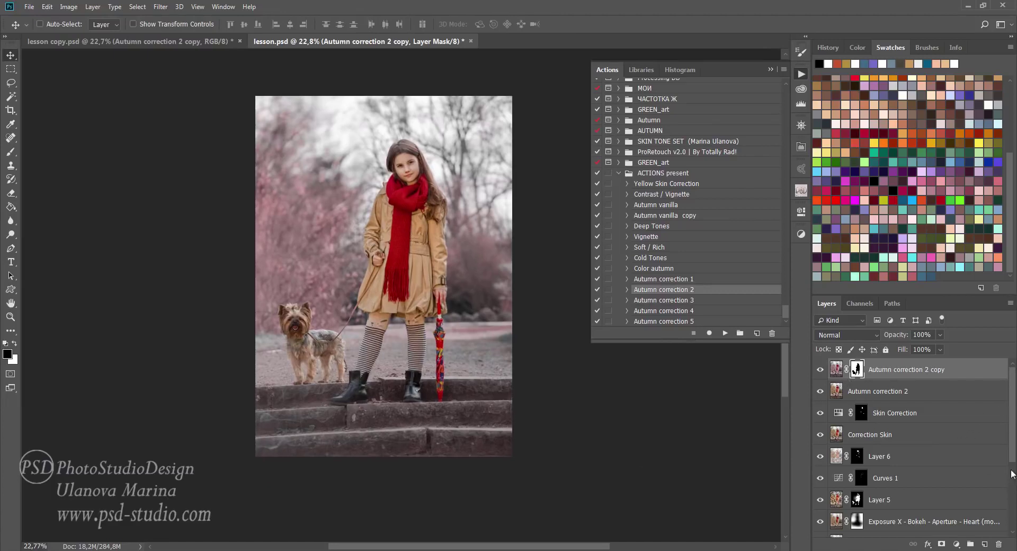
click(1008, 434)
drag(1010, 434, 1011, 500)
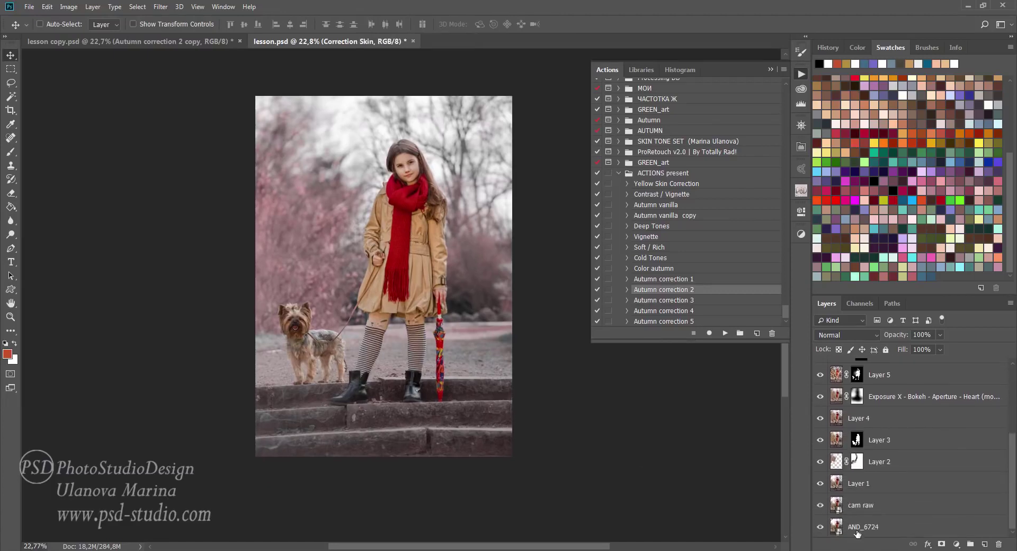
alt+click(821, 527)
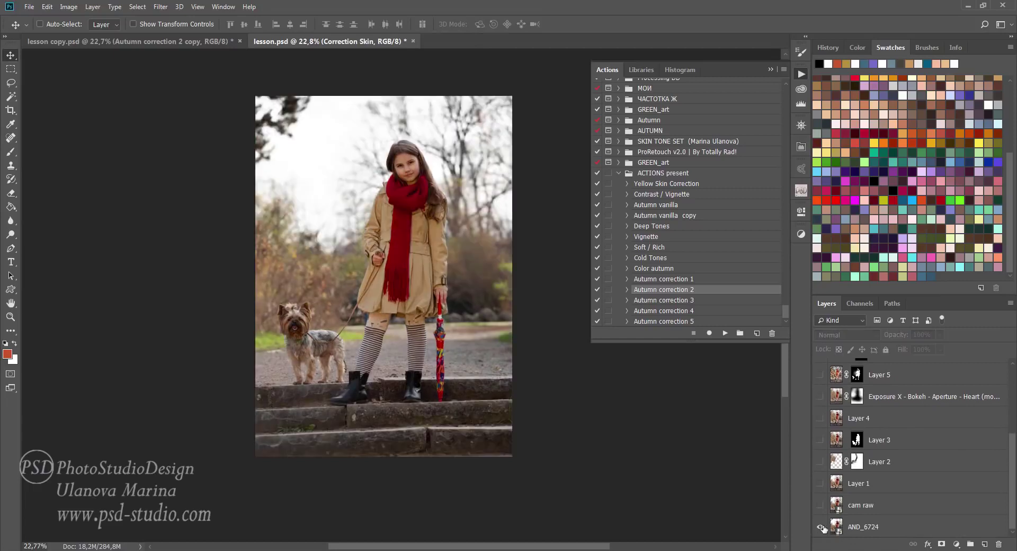
alt+click(821, 527)
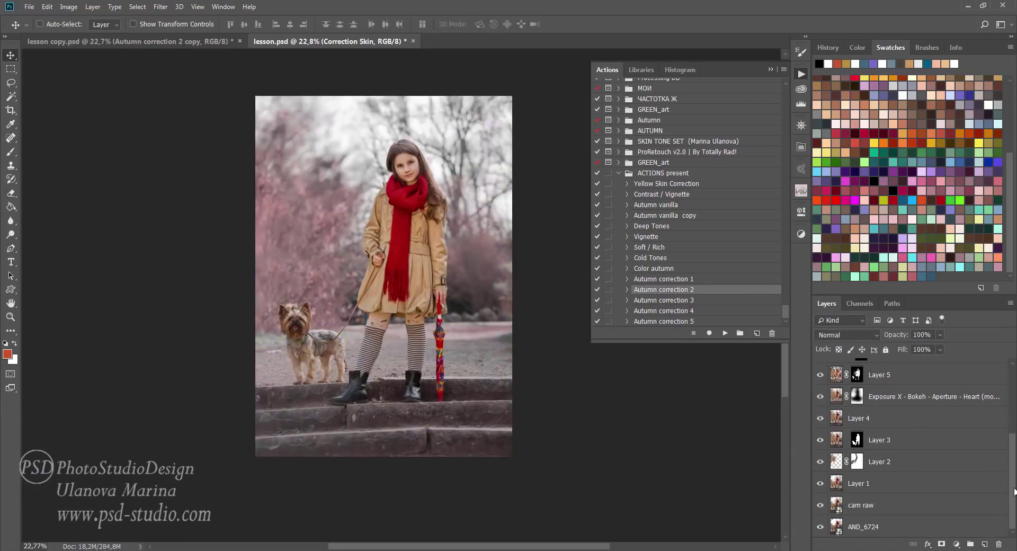
scroll(1015, 492, up, 5)
- Set the Autumn correction 2 copy layer's opacity to 57%
click(884, 373)
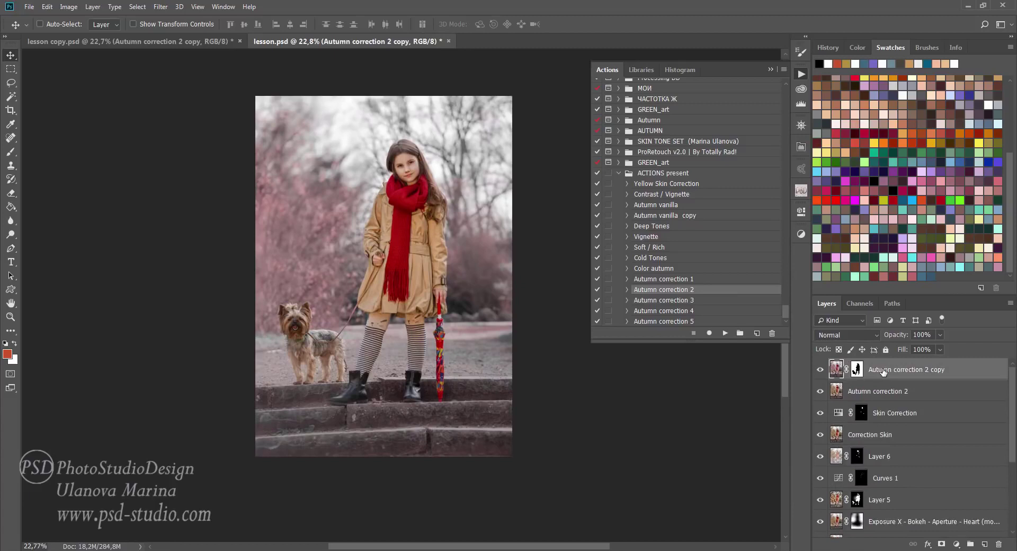
click(820, 369)
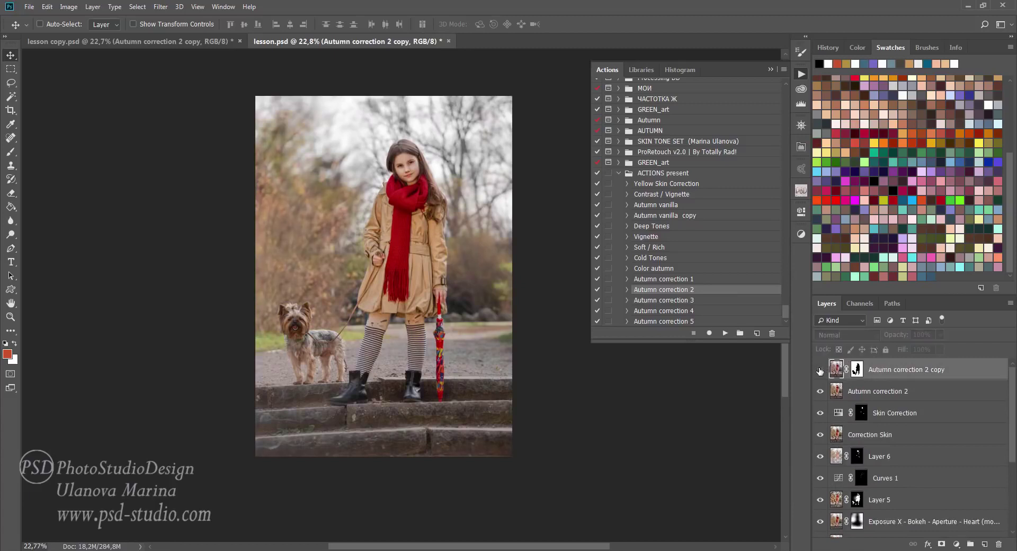
click(821, 369)
drag(903, 335, 869, 338)
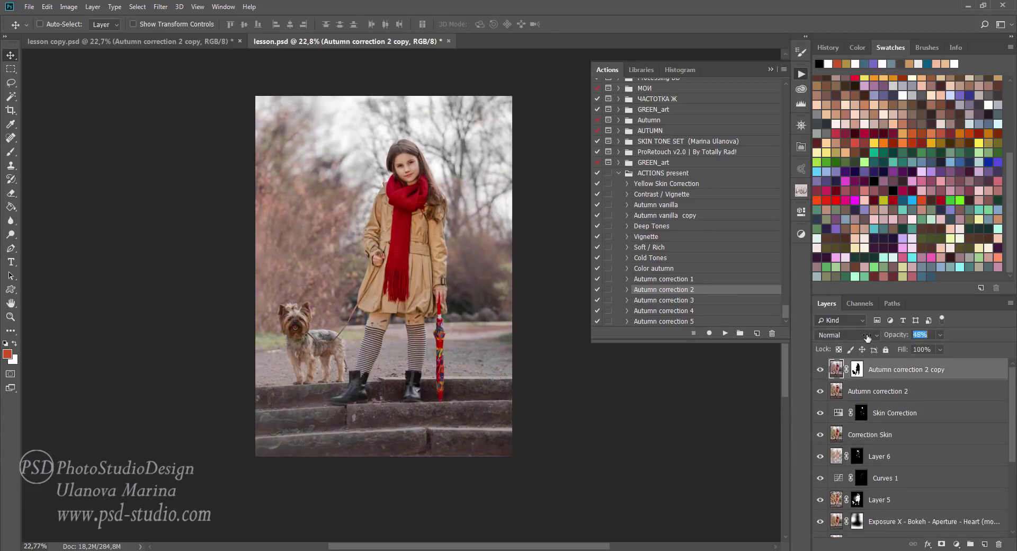
click(931, 337)
drag(899, 338, 877, 339)
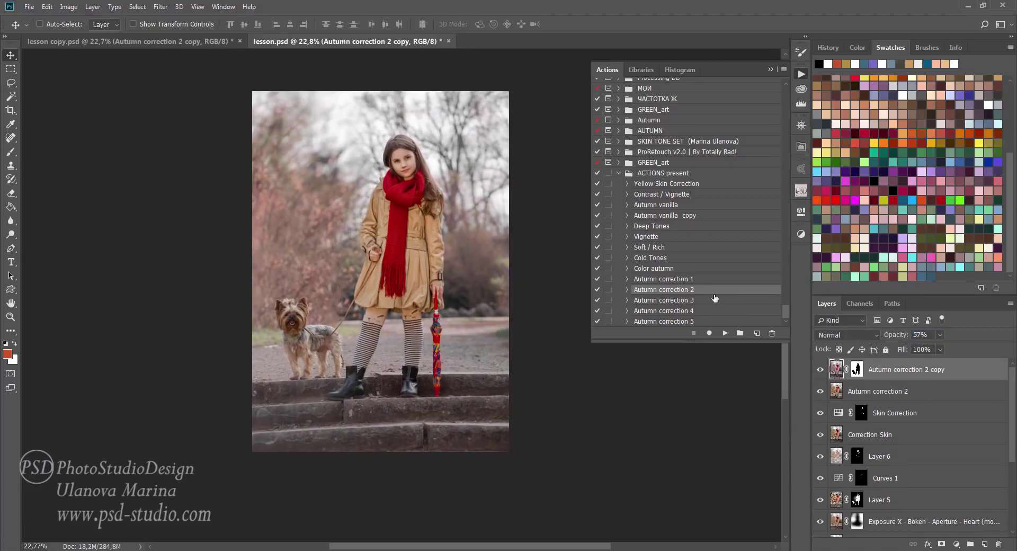
- Run the Color autumn action, turn on Color 1 in Group 1, and invert its mask
click(671, 269)
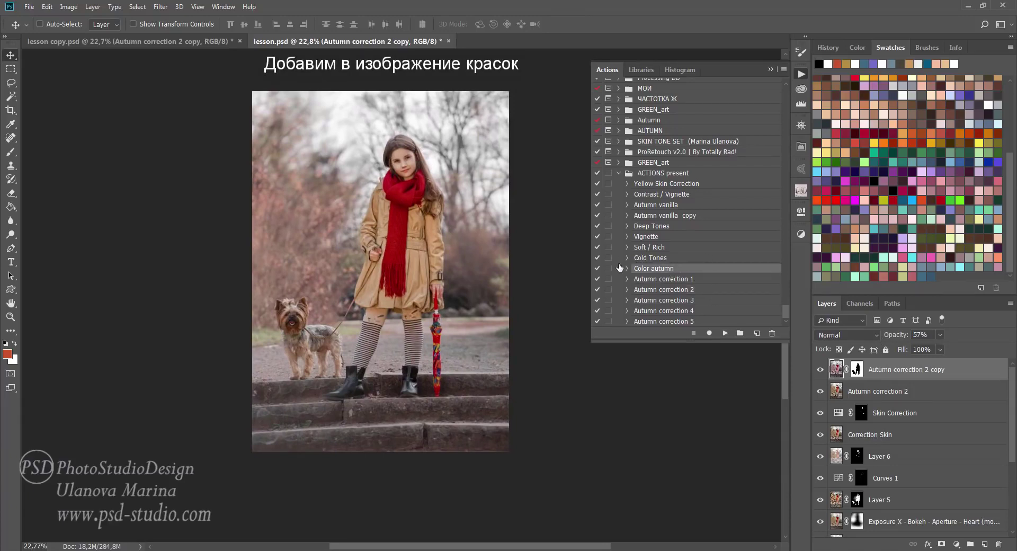
click(725, 332)
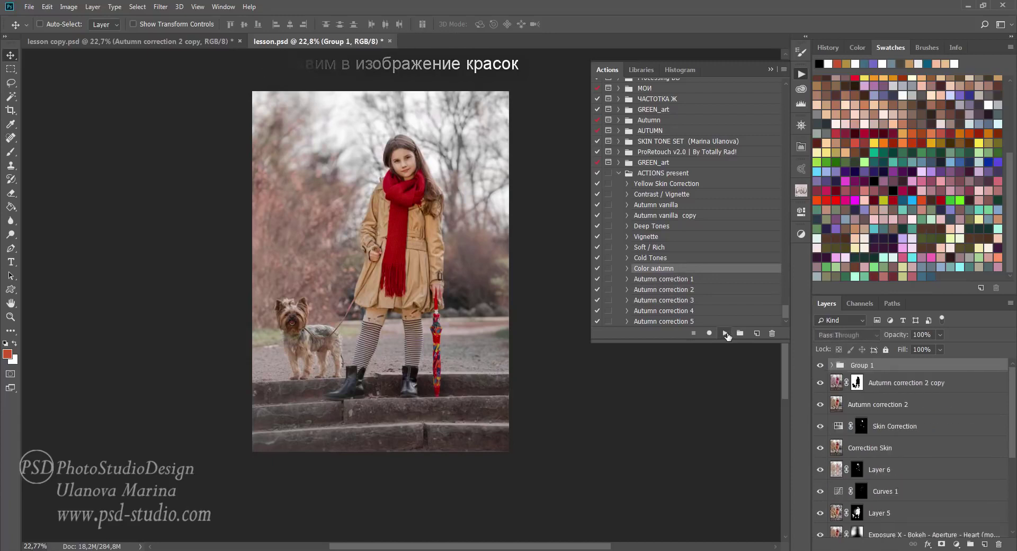
click(832, 366)
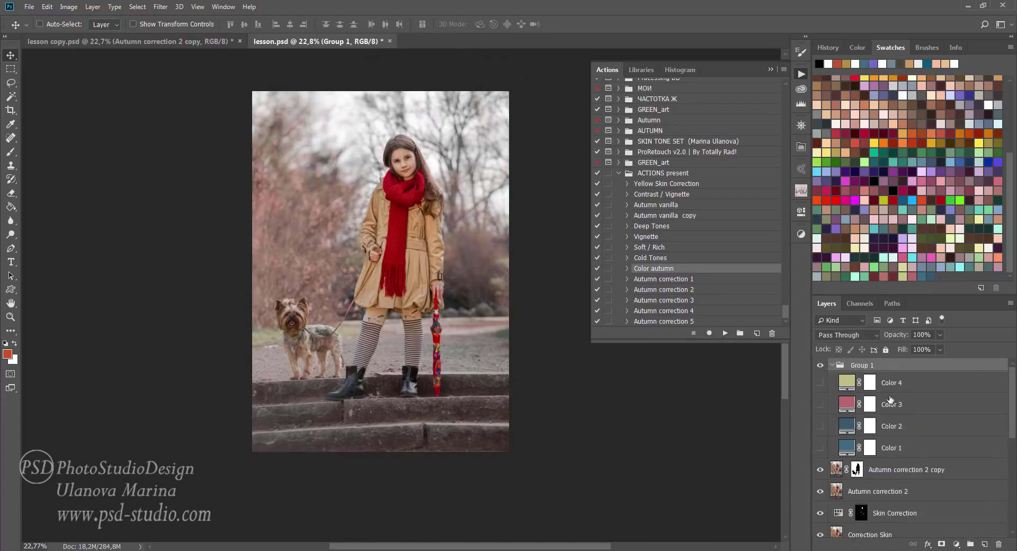
click(821, 448)
click(869, 448)
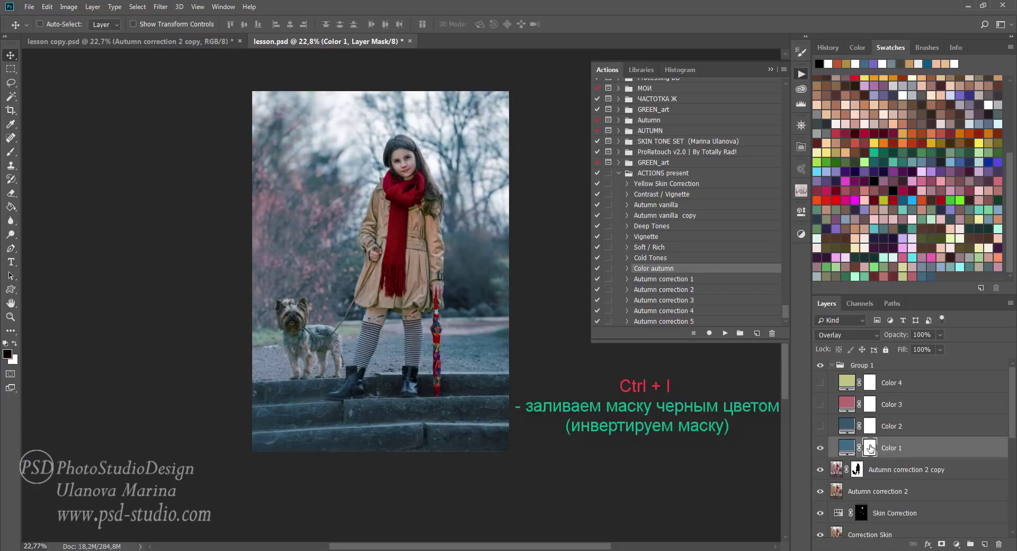
key(ctrl+i)
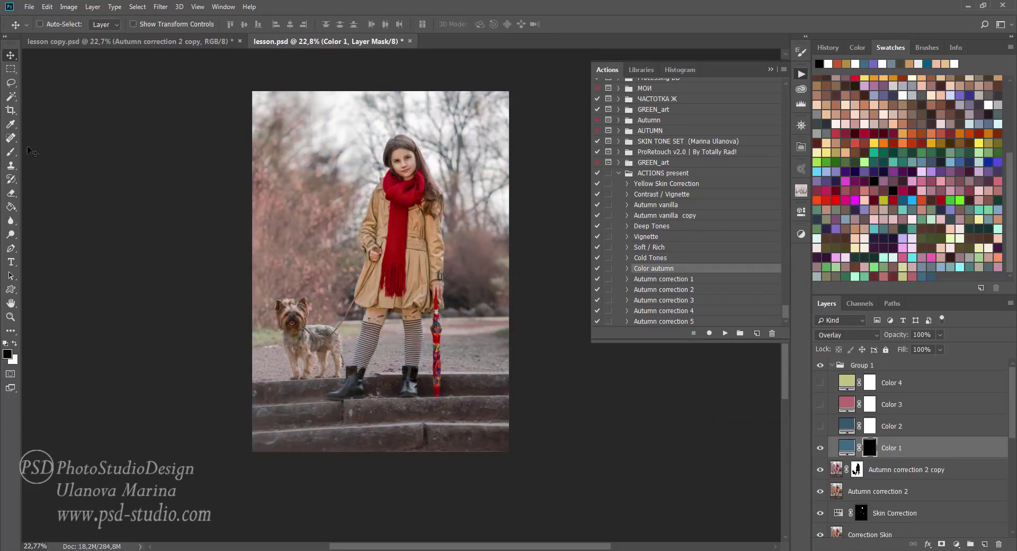
- Paint white on Color 1's mask with a 10% brush to reveal the blue tint
key(b)
key(x)
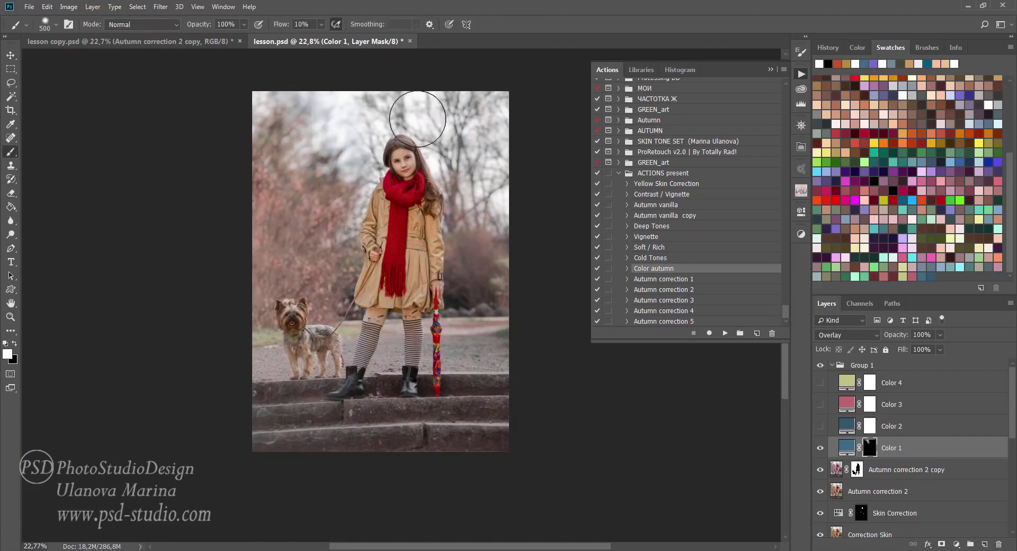
key(bracketleft)
key(bracketleft)
key(1)
key(bracketleft)
key(bracketleft)
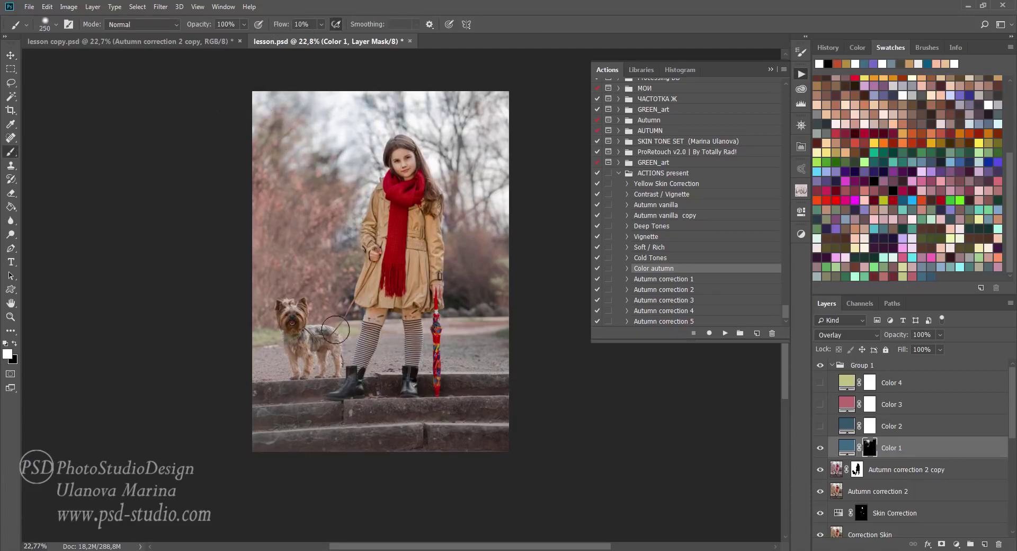
key(bracketright)
key(bracketright)
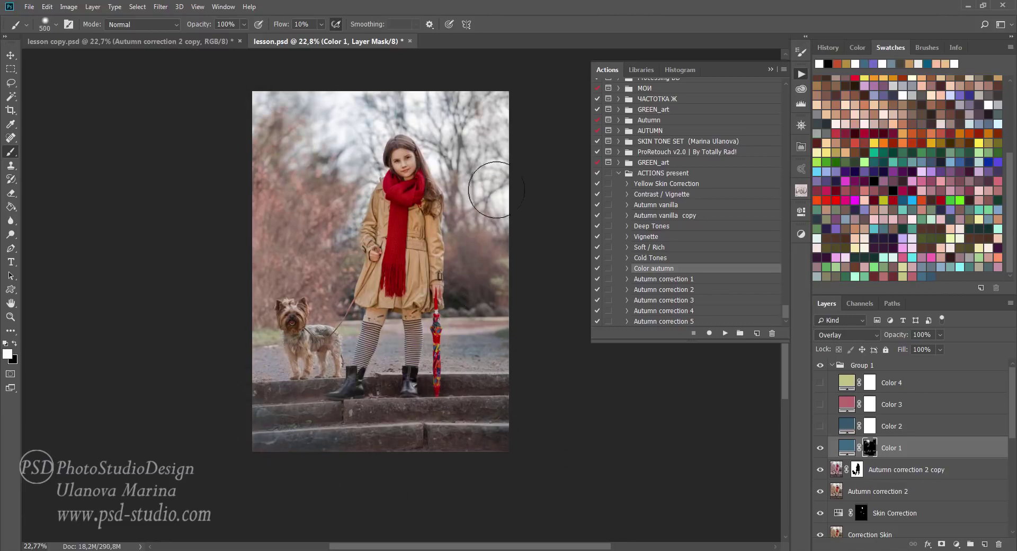
key(bracketleft)
key(bracketleft)
key(bracketleft)
key(bracketright)
key(bracketright)
key(bracketright)
key(x)
key(bracketleft)
key(bracketleft)
key(bracketleft)
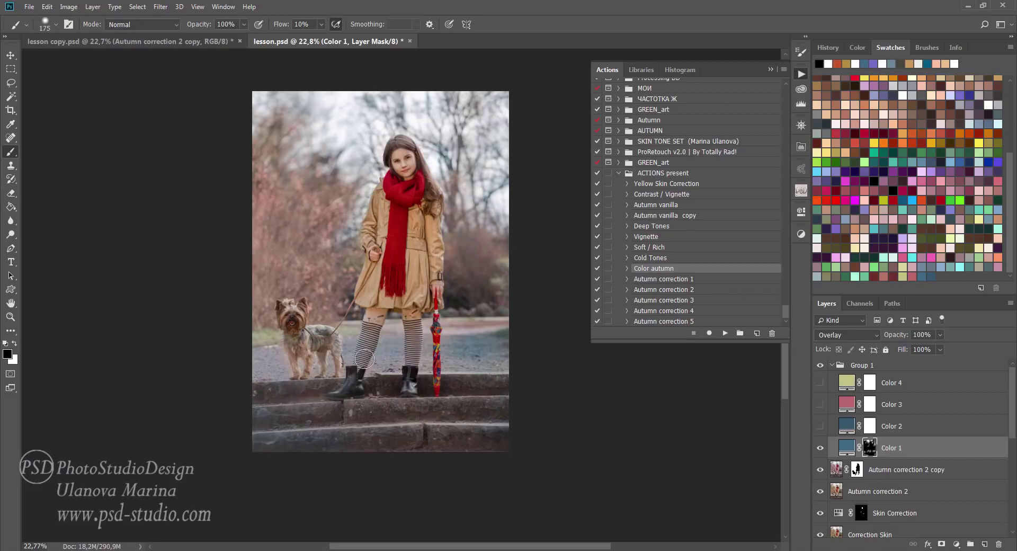
key(x)
key(x)
- Turn on Color 3 and Color 4 and invert both of their masks
click(821, 404)
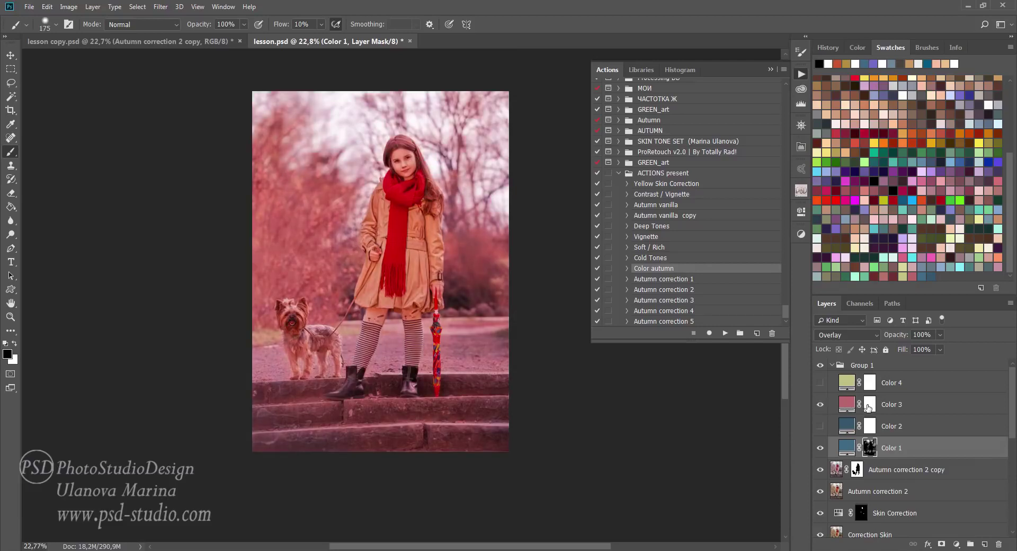
click(871, 406)
key(ctrl+i)
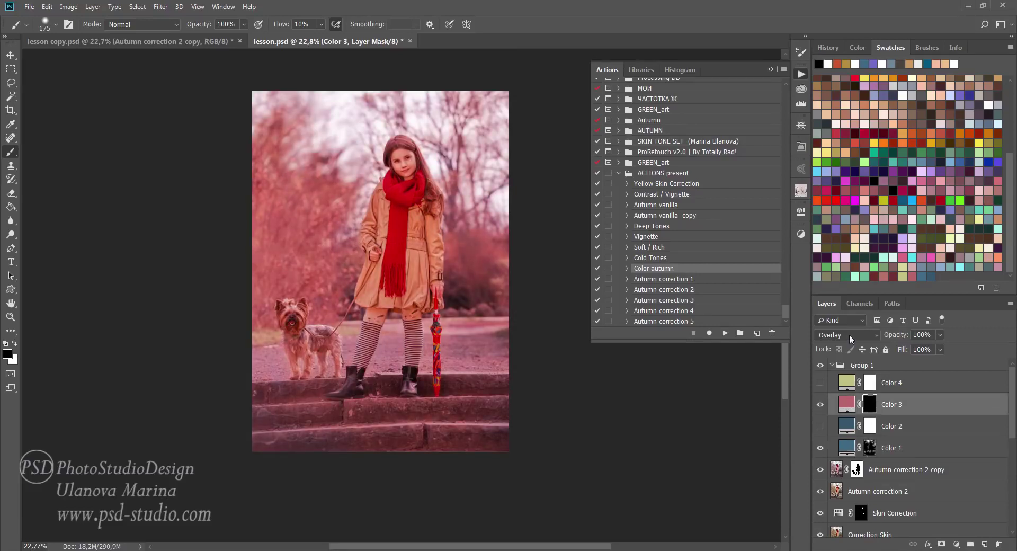
click(821, 383)
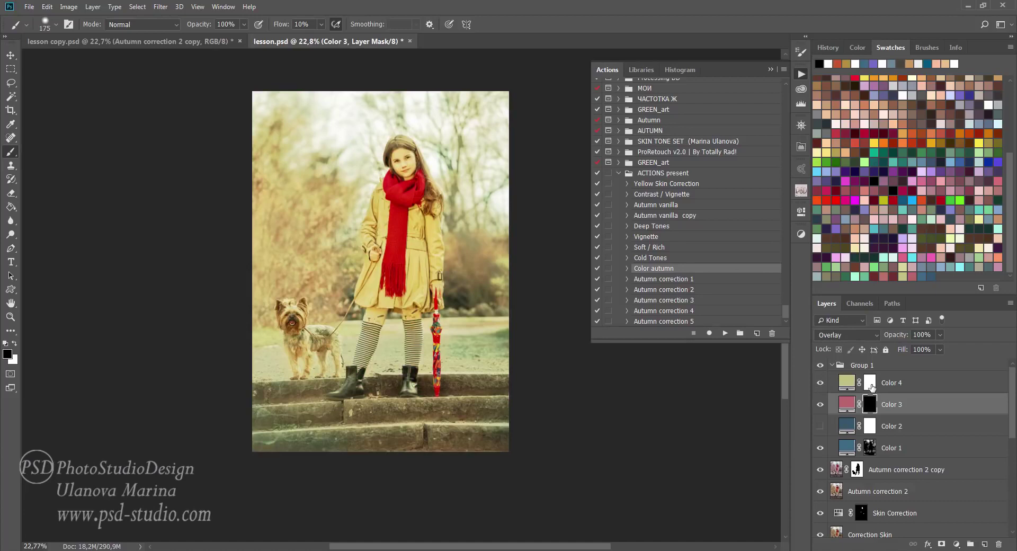
click(870, 384)
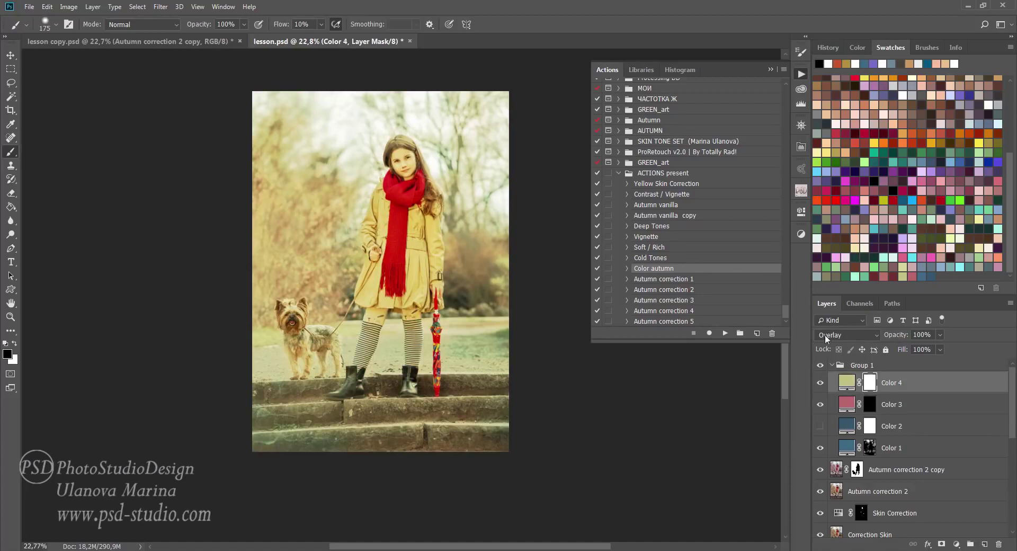
key(ctrl+i)
- Paint Color 4's warm yellow tint onto the girl's coat
key(x)
key(bracketleft)
key(bracketleft)
key(bracketleft)
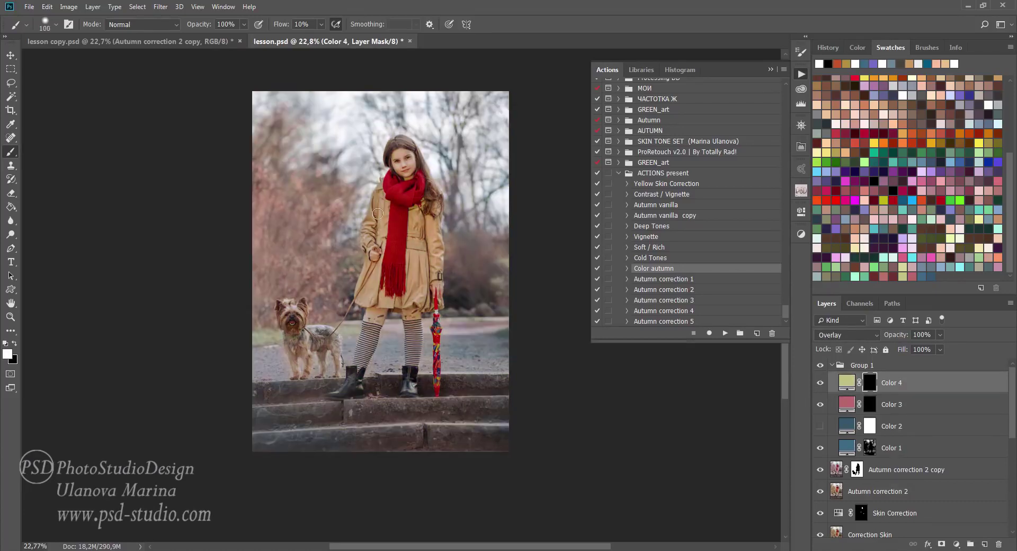
mouse_move(382, 212)
mouse_down()
mouse_move(366, 247)
mouse_move(371, 207)
mouse_move(435, 225)
mouse_move(432, 281)
mouse_move(384, 302)
mouse_move(378, 216)
mouse_move(377, 239)
mouse_move(426, 244)
mouse_move(421, 297)
mouse_move(376, 262)
mouse_up()
key(bracketright)
key(bracketright)
key(bracketleft)
key(bracketleft)
key(bracketleft)
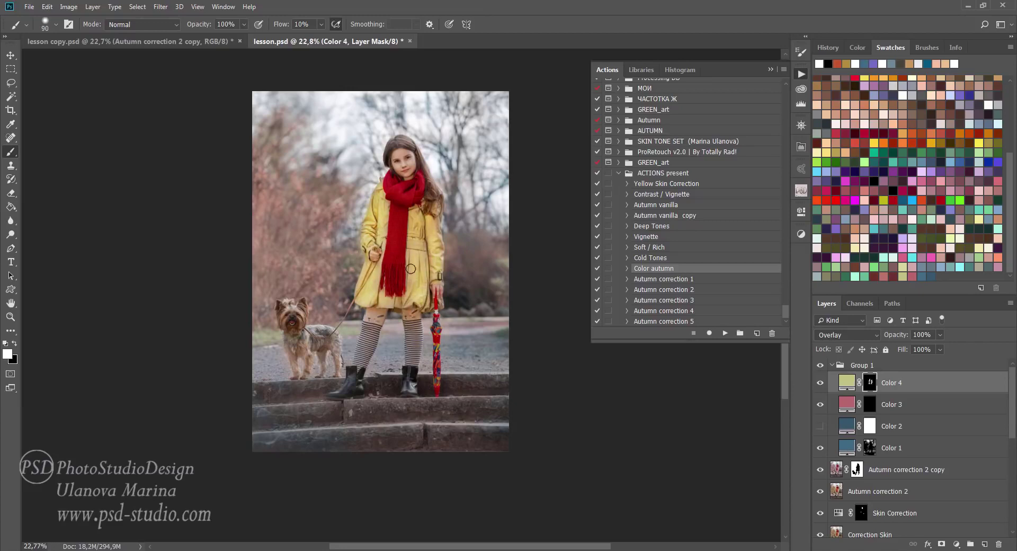
- Zoom in on the girl's face and set a small 3%-flow brush on Color 3's mask
key(alt+bracketleft)
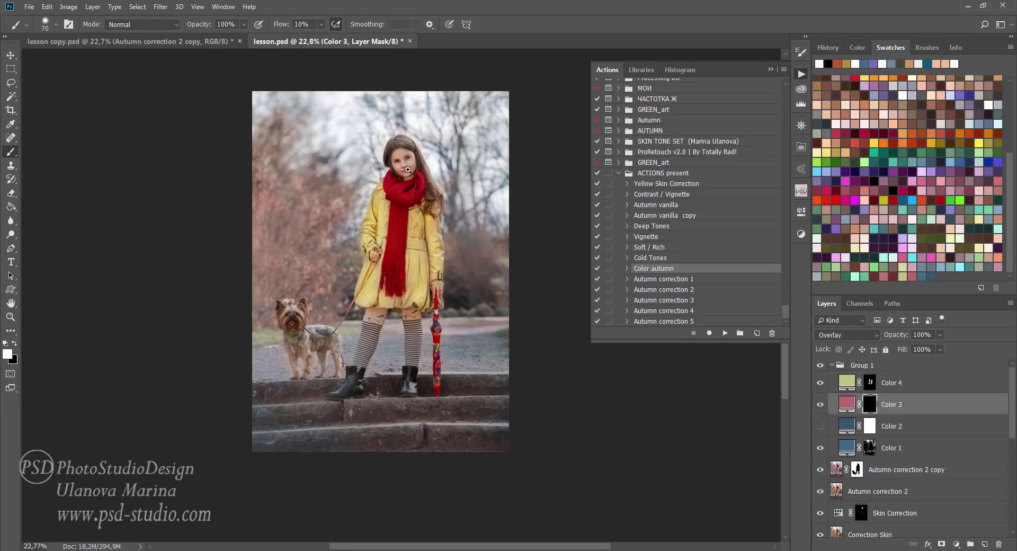
ctrl+click(408, 170)
key(bracketleft)
key(bracketleft)
key(bracketleft)
ctrl+click(416, 154)
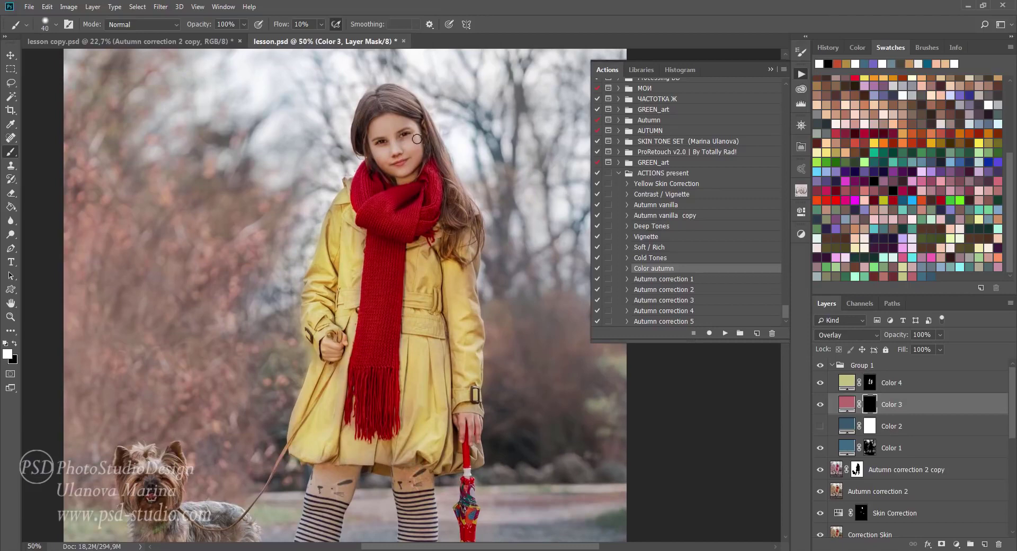
key(x)
key(bracketright)
key(shift+0)
key(shift+3)
- Touch up Color 3's soft pink tone on the face, alternating white and black
key(x)
key(x)
key(bracketright)
key(x)
drag(429, 288, 438, 292)
key(shift+0)
key(shift+3)
key(x)
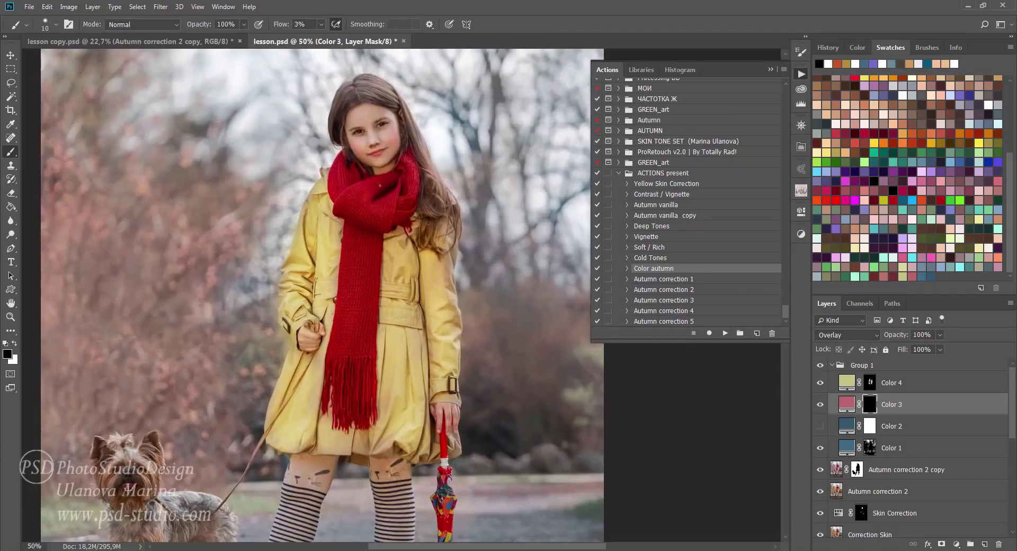
key(x)
scroll(388, 259, down, 1)
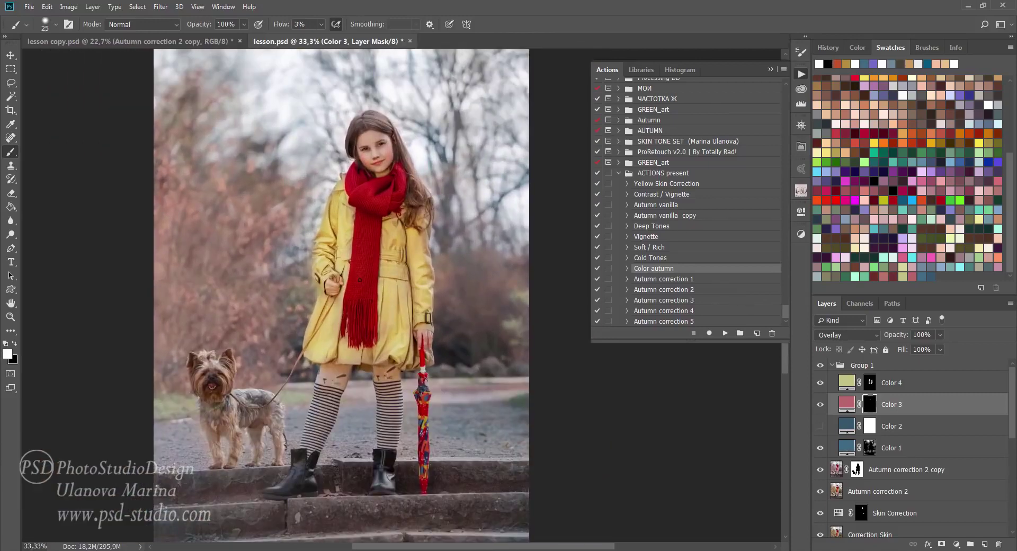
scroll(360, 280, down, 1)
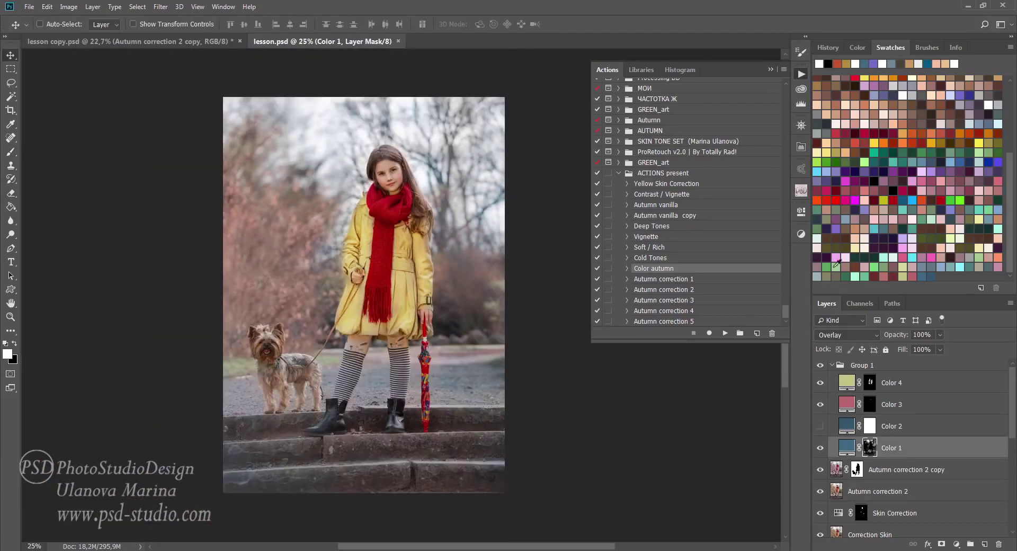
- Collapse Group 1 and toggle its visibility to compare the toning, leaving it visible
key(v)
click(845, 364)
click(832, 365)
click(821, 365)
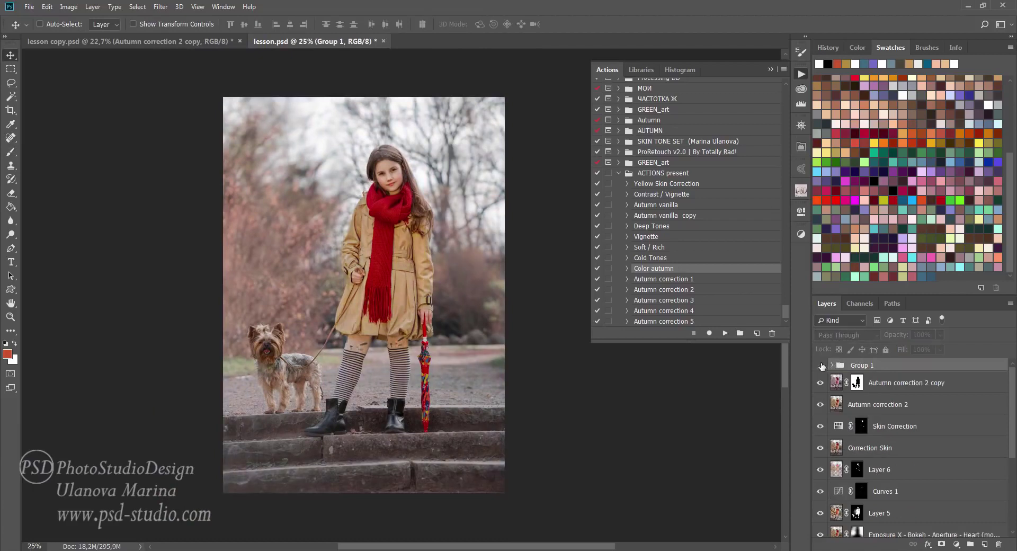
click(820, 365)
click(821, 365)
click(821, 365)
click(821, 382)
click(821, 366)
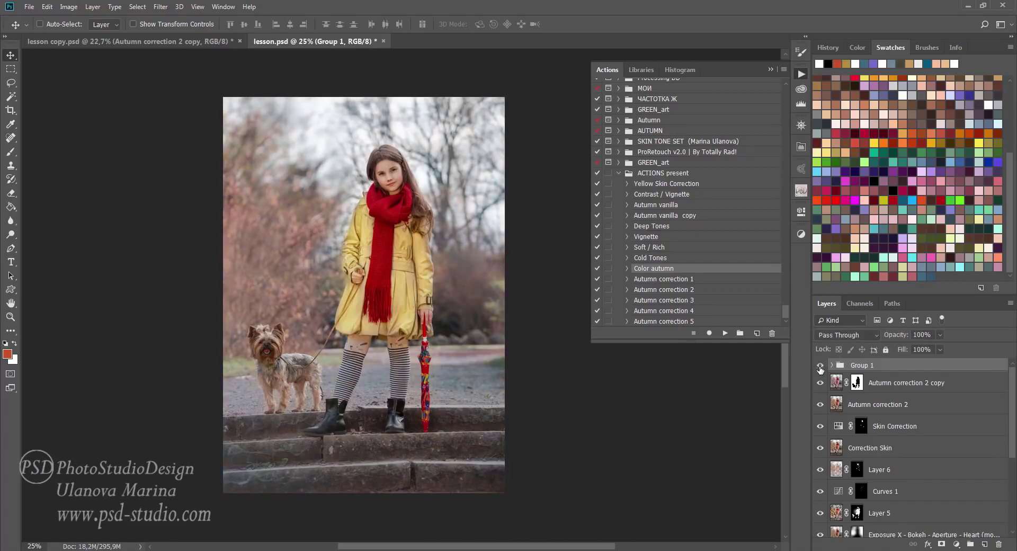
click(820, 365)
click(821, 365)
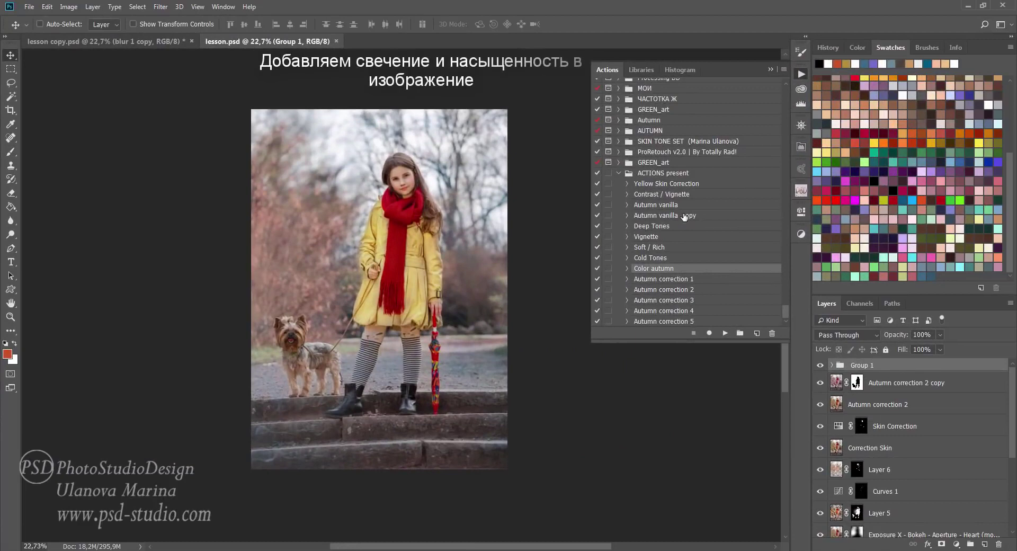
- Run the Soft / Rich action and lower blur 1 copy to 53% opacity, comparing on and off
click(666, 248)
click(725, 332)
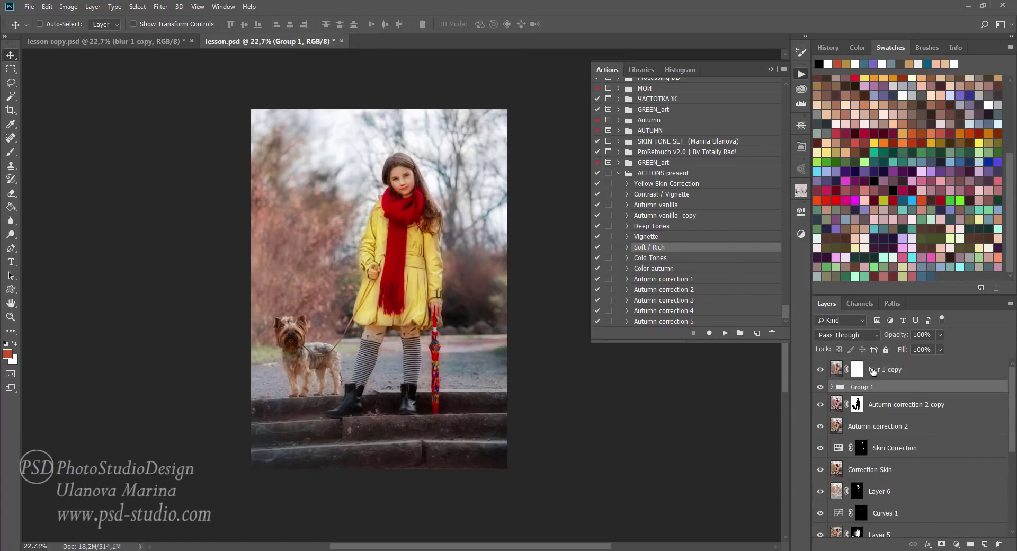
drag(904, 339, 895, 337)
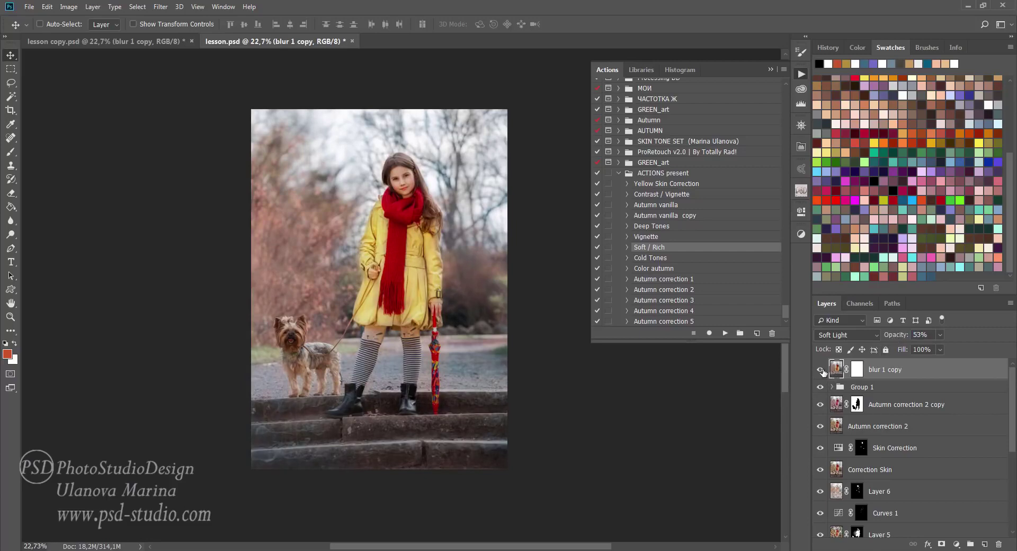
click(821, 370)
click(822, 370)
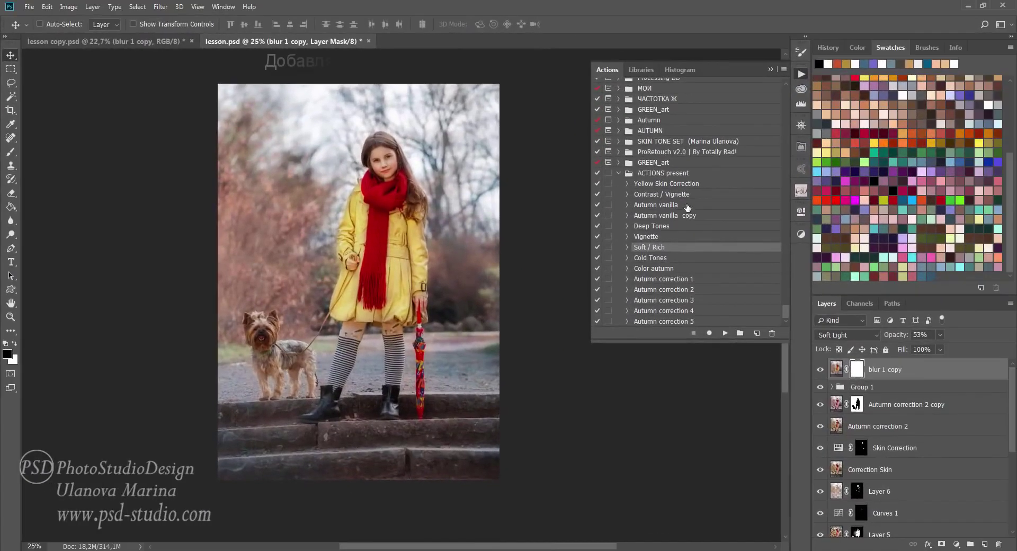
- Run the Autumn vanilla action and add a layer mask to its group
click(674, 206)
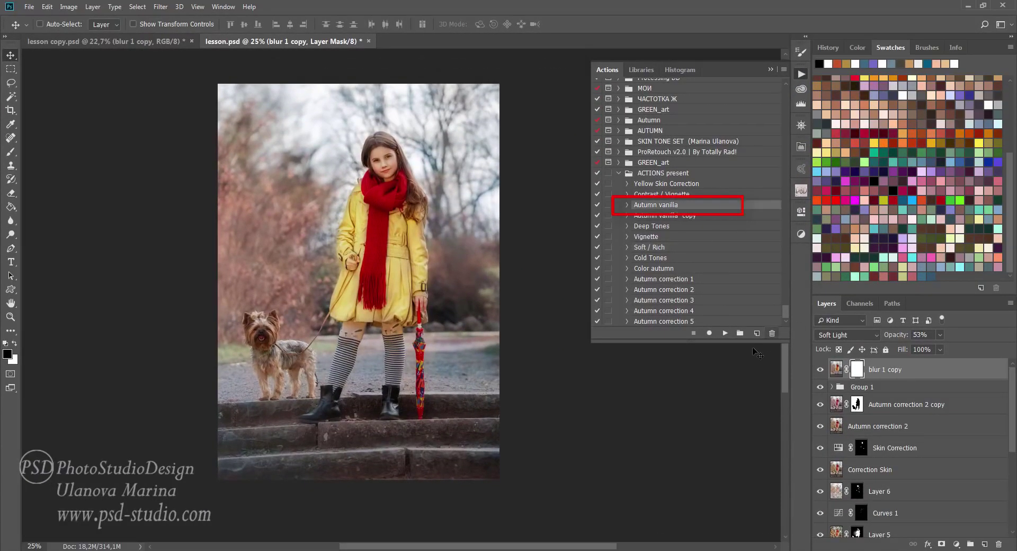
click(726, 333)
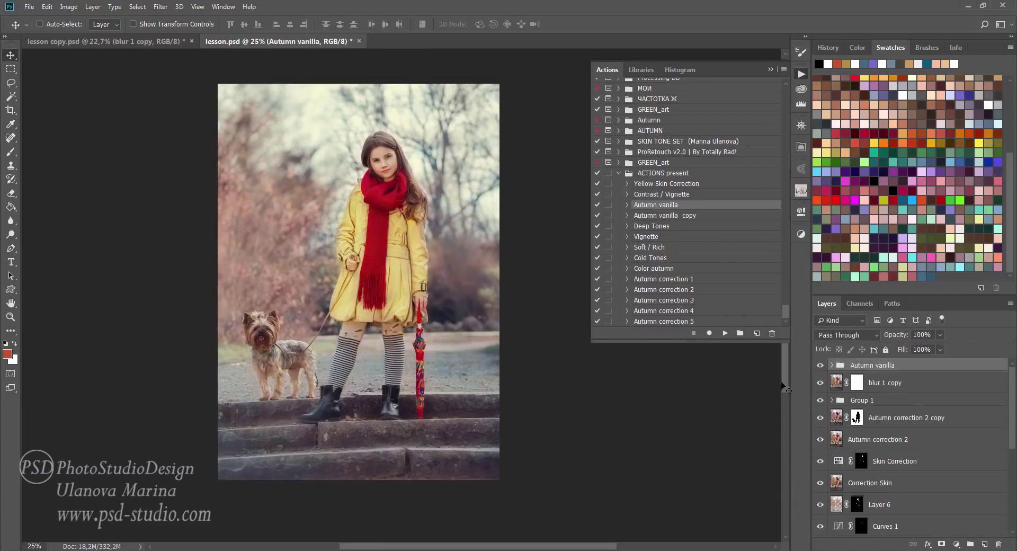
click(943, 545)
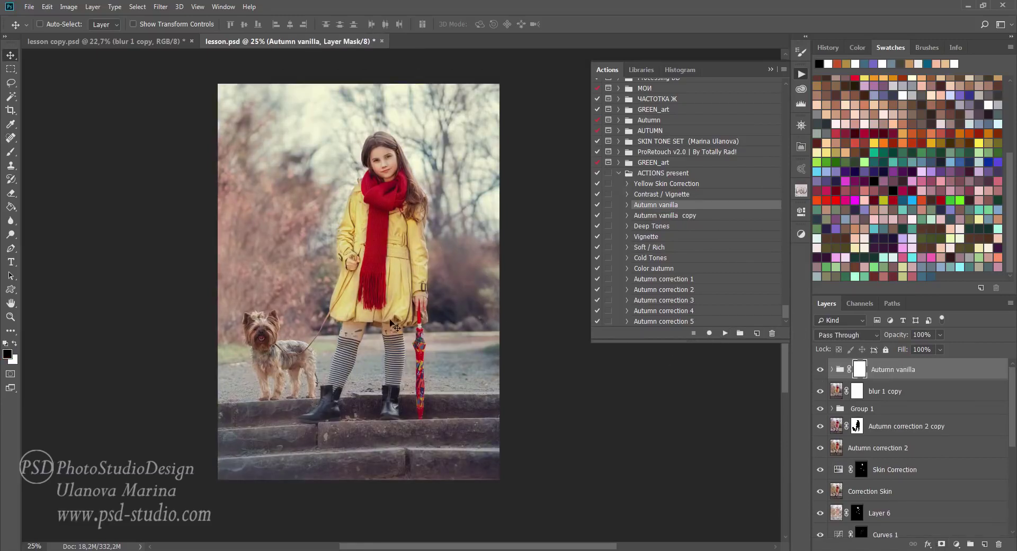
- Brush black on the mask over the girl's body, legs and the dog, then compare
key(b)
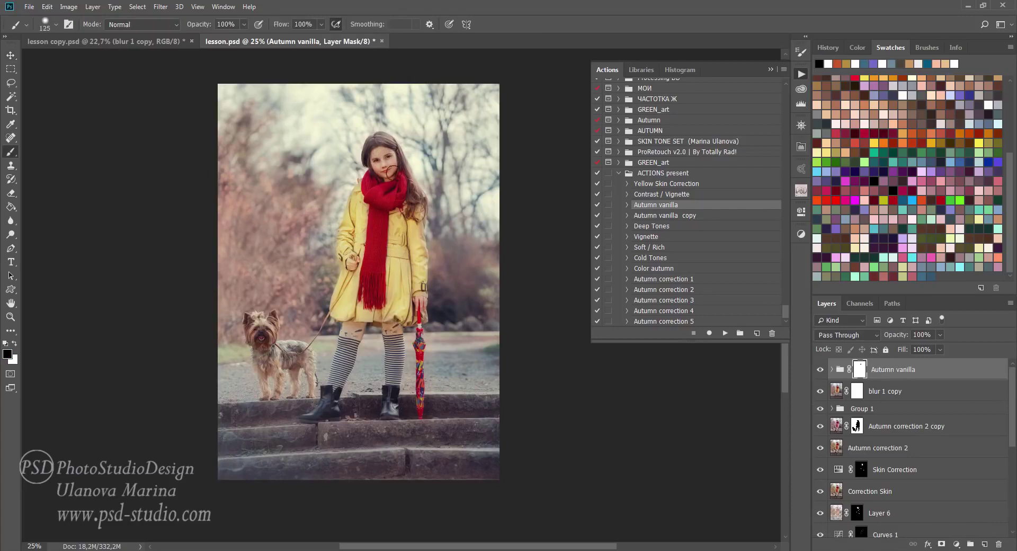
click(391, 172)
key(bracketright)
key(bracketright)
key(bracketright)
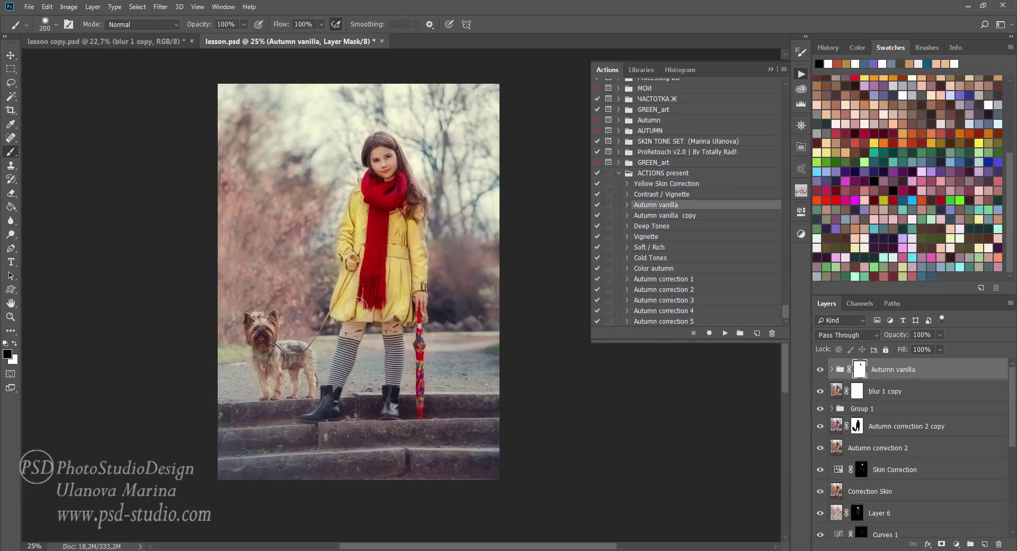
drag(356, 310, 392, 392)
key(bracketleft)
key(bracketleft)
key(bracketleft)
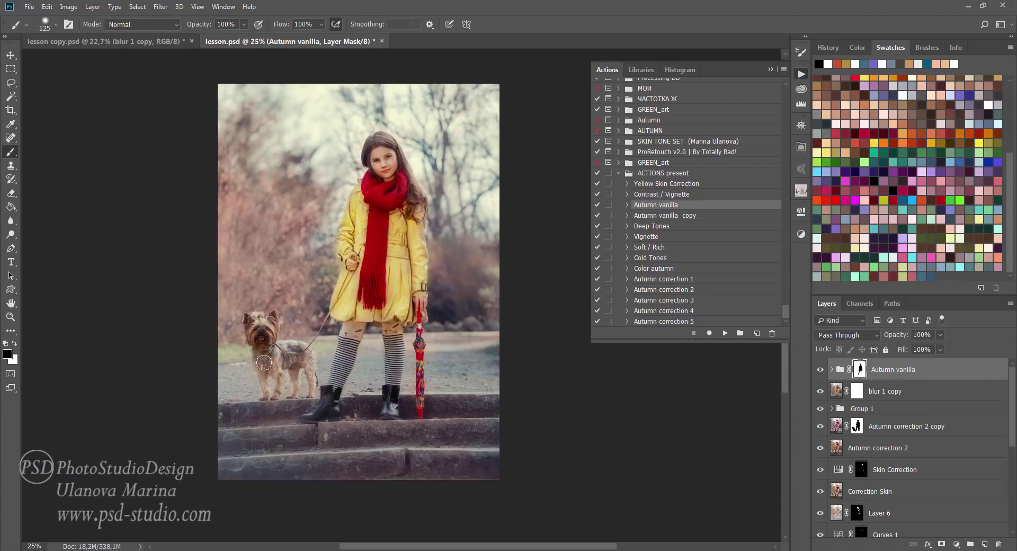
key(bracketleft)
key(bracketleft)
key(bracketleft)
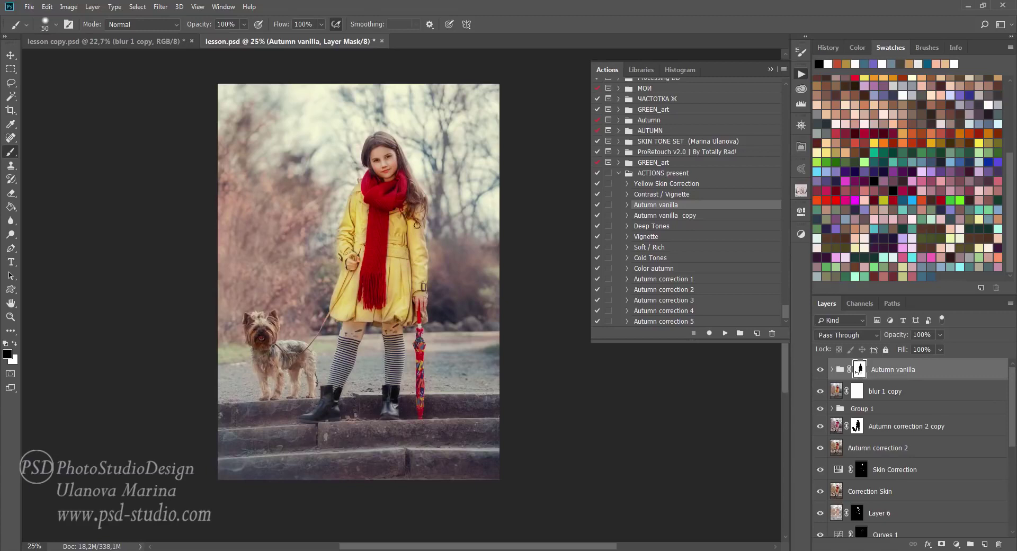
scroll(475, 277, down, 1)
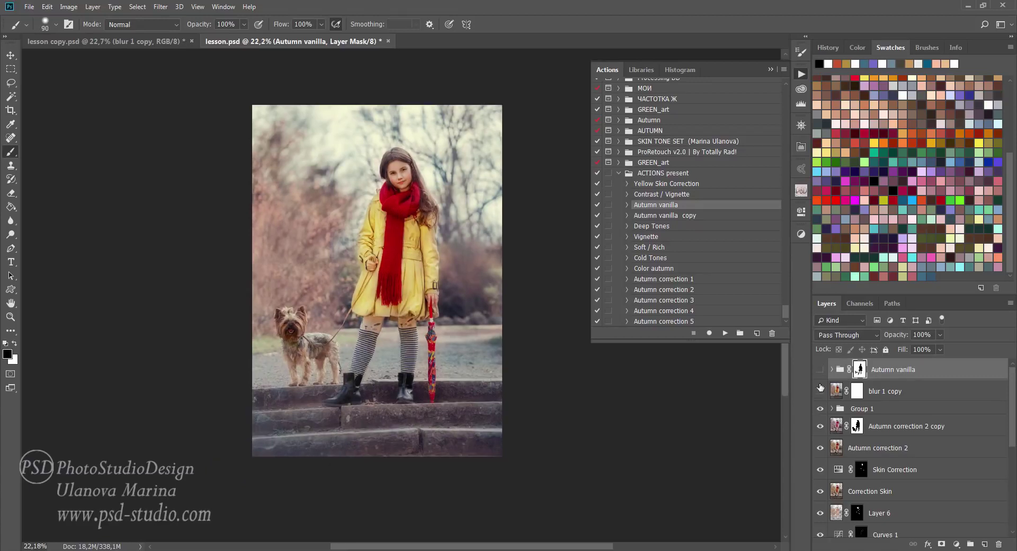
click(821, 391)
click(820, 371)
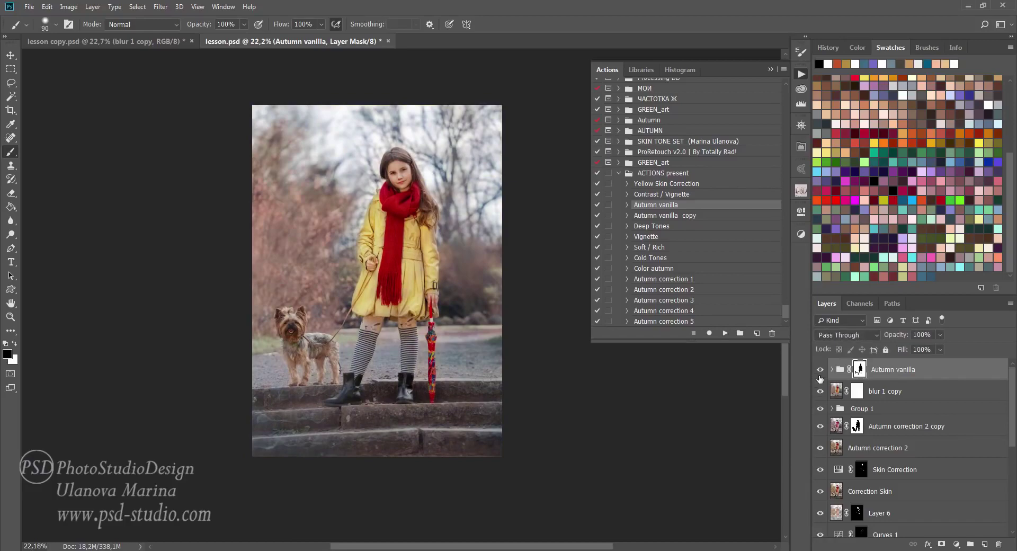
key(v)
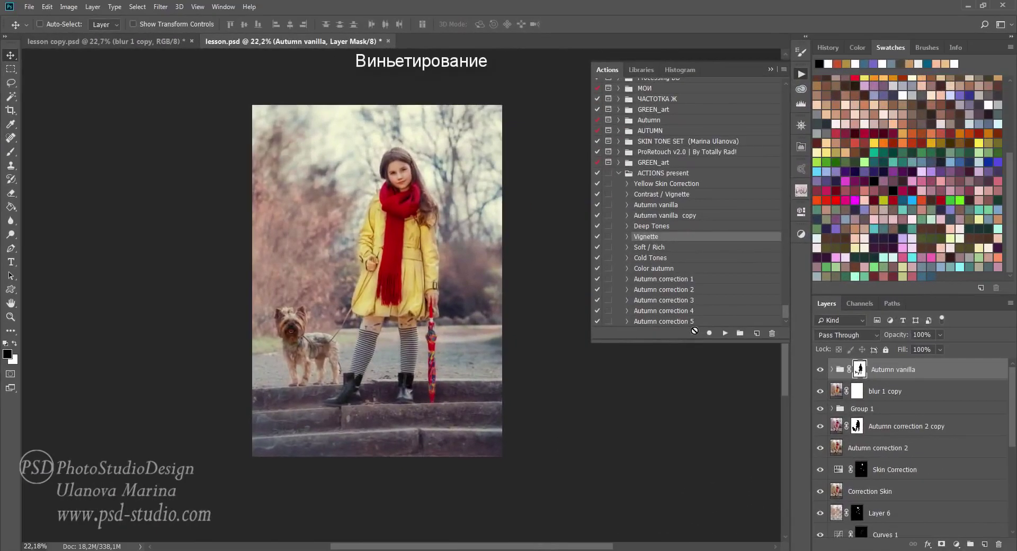
- Run the Vignette action, raise it to 79% opacity, and mask it off the girl at 10% flow
click(726, 334)
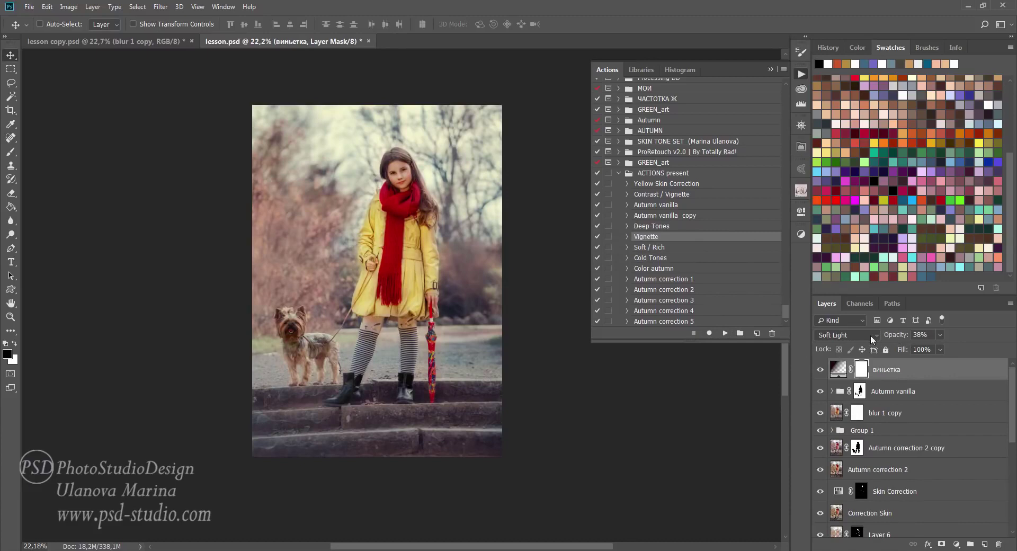
drag(896, 340, 906, 339)
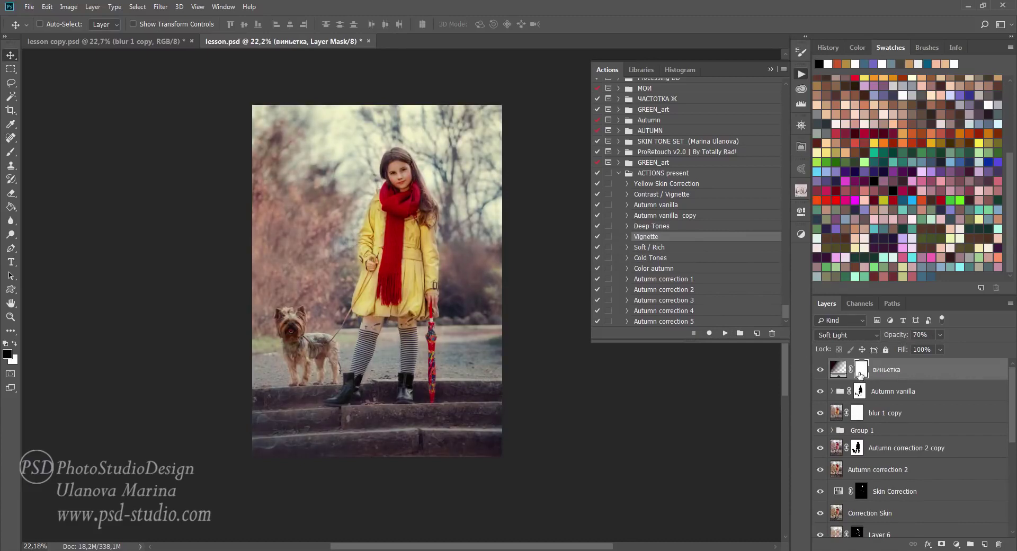
key(b)
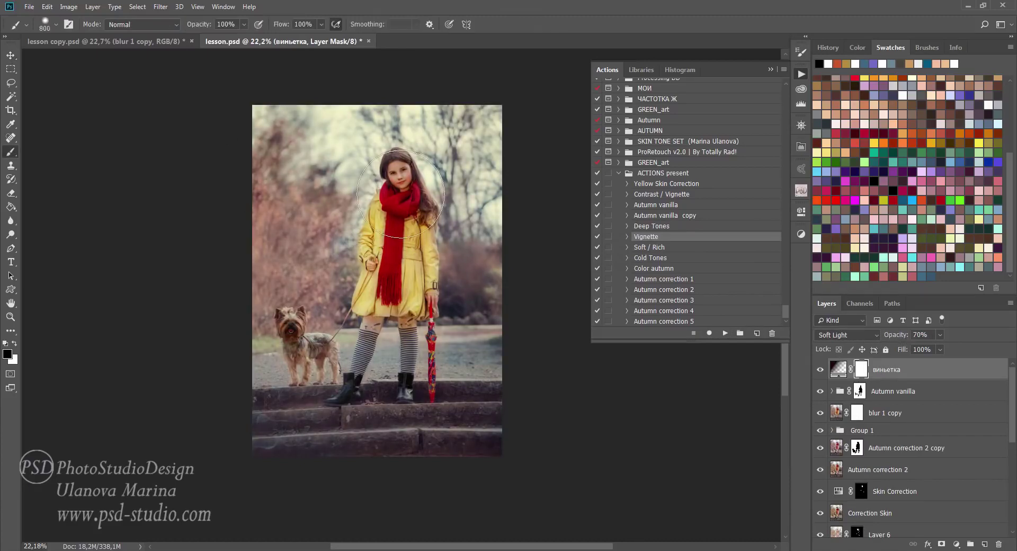
key(bracketright)
key(bracketright)
key(bracketright)
mouse_move(411, 274)
mouse_down()
mouse_move(381, 364)
mouse_move(323, 289)
mouse_up()
key(bracketleft)
key(bracketleft)
key(bracketleft)
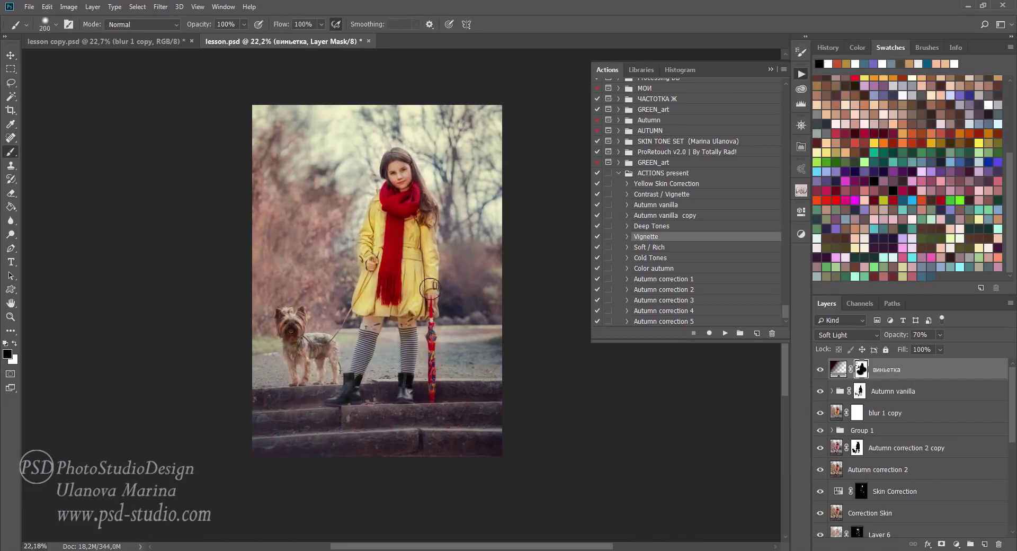
key(bracketright)
key(bracketright)
key(shift+1)
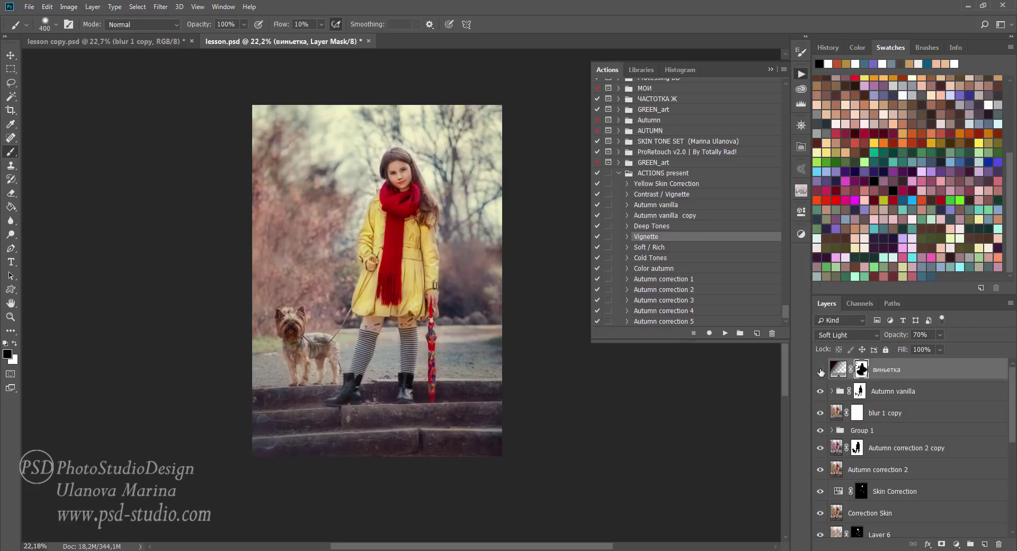
click(822, 373)
click(822, 372)
drag(895, 337, 900, 337)
key(bracketleft)
key(bracketleft)
key(bracketleft)
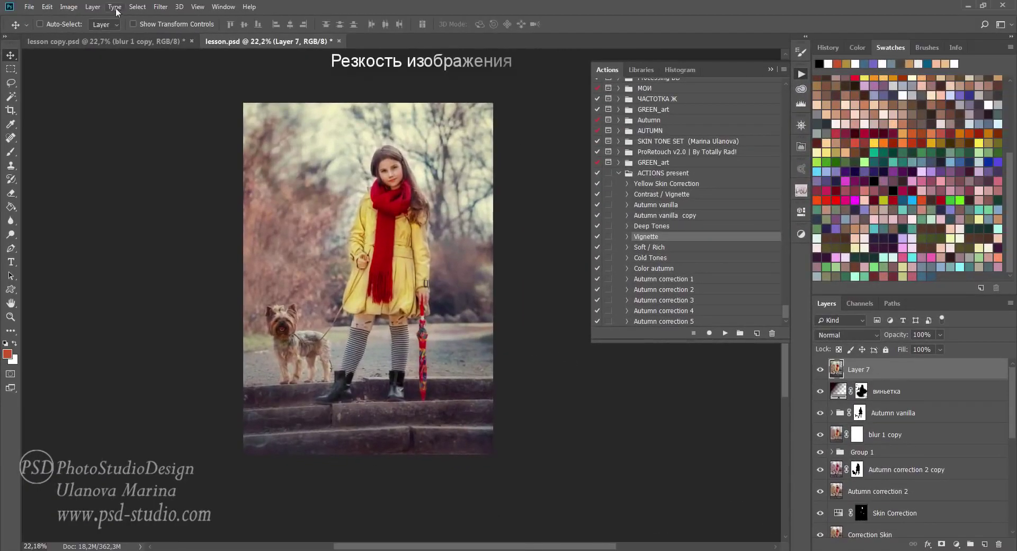
- Apply Smart Sharpen at 300% amount and 1.0 px radius to Layer 7
click(160, 7)
mouse_move(172, 186)
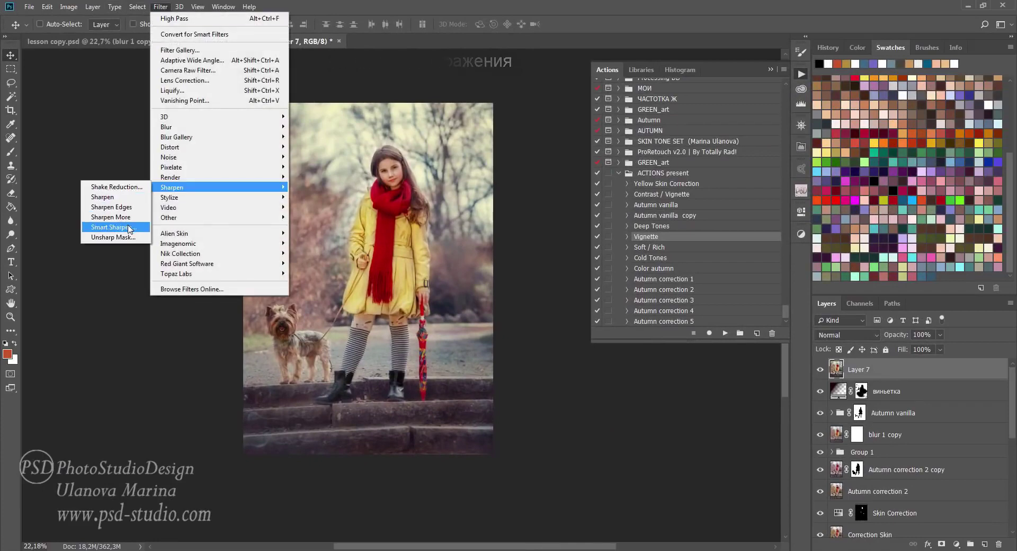
click(130, 227)
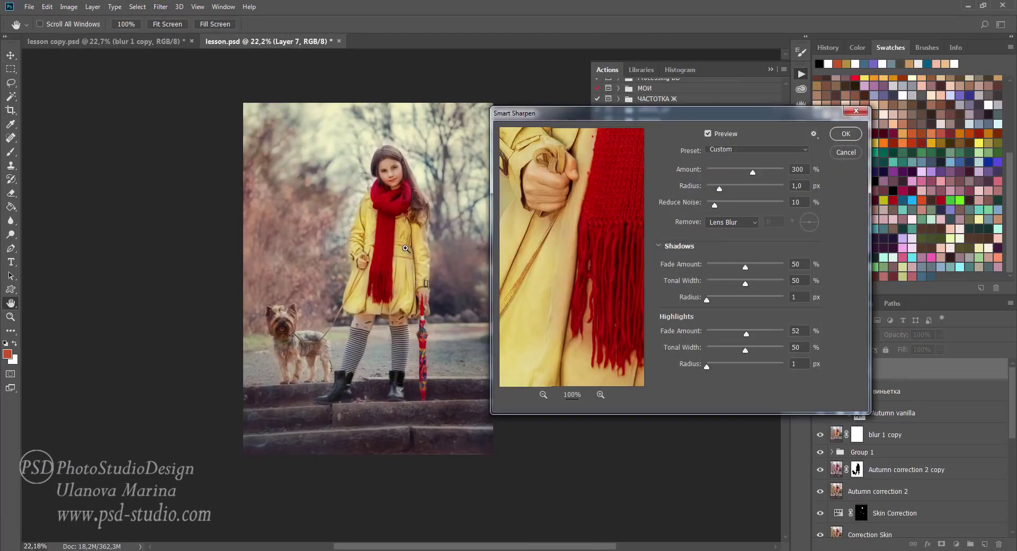
ctrl+click(403, 248)
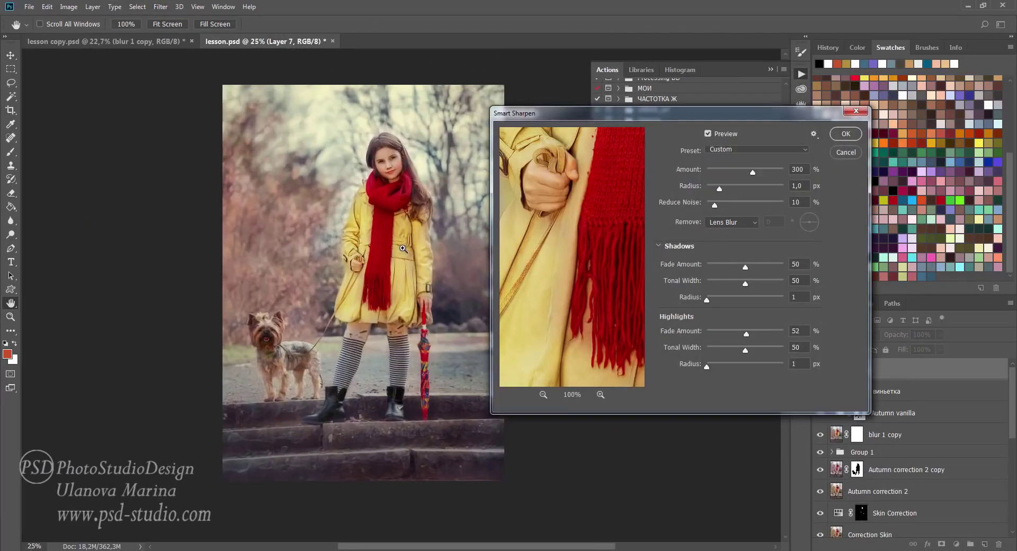
ctrl+click(403, 248)
ctrl+click(398, 254)
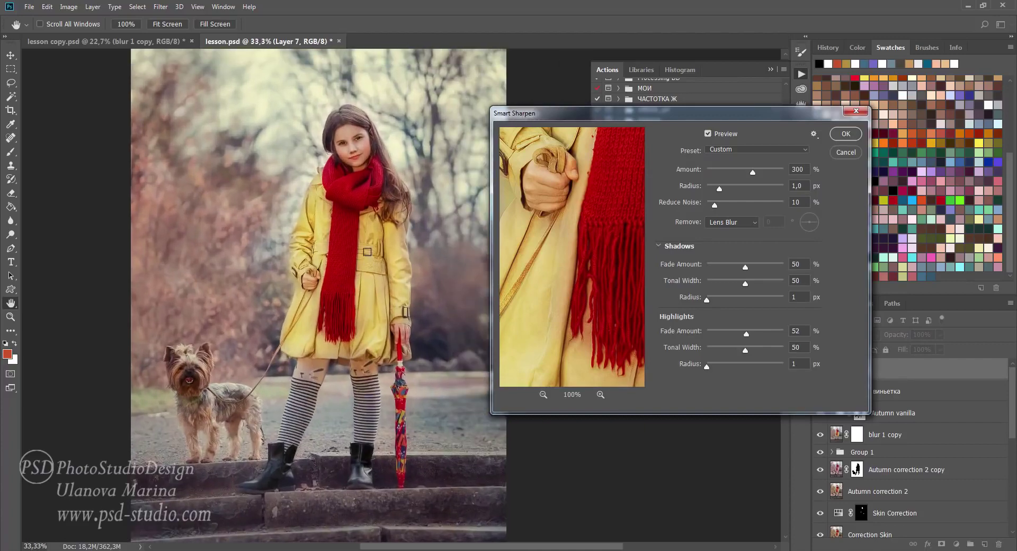
click(836, 139)
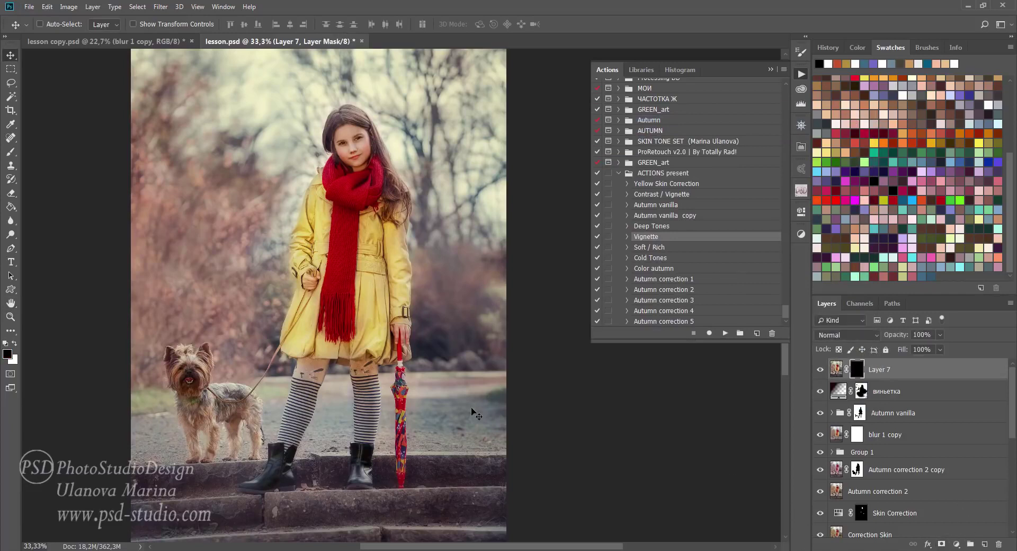
- Paint white on Layer 7's black mask to reveal the sharpening over the girl
key(b)
key(x)
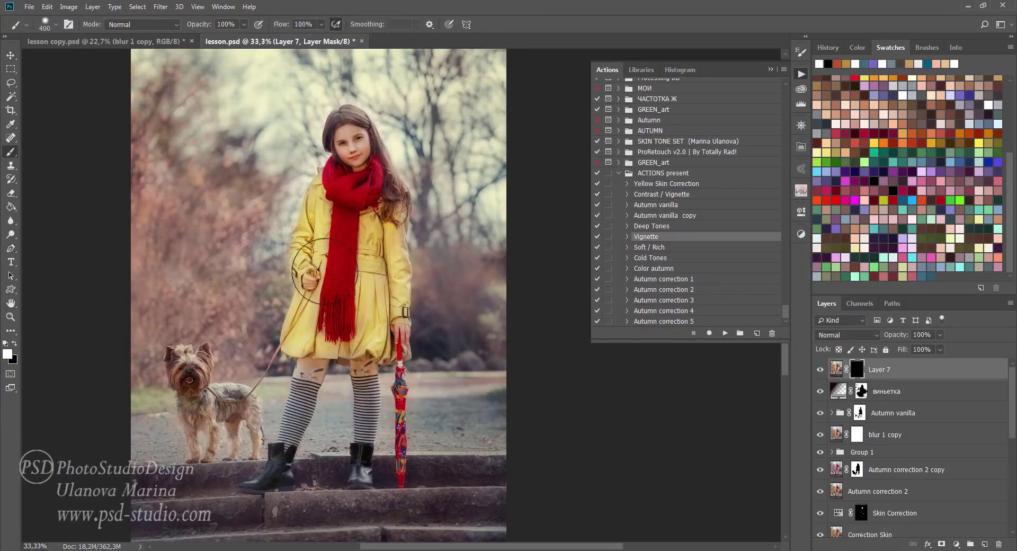
drag(324, 271, 282, 412)
key(ctrl+minus)
drag(350, 224, 379, 246)
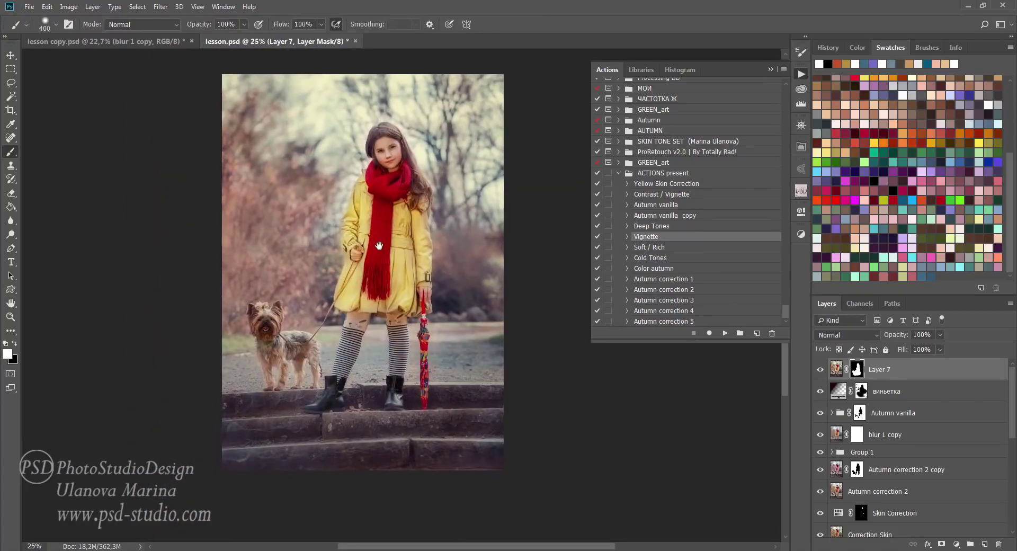
key(v)
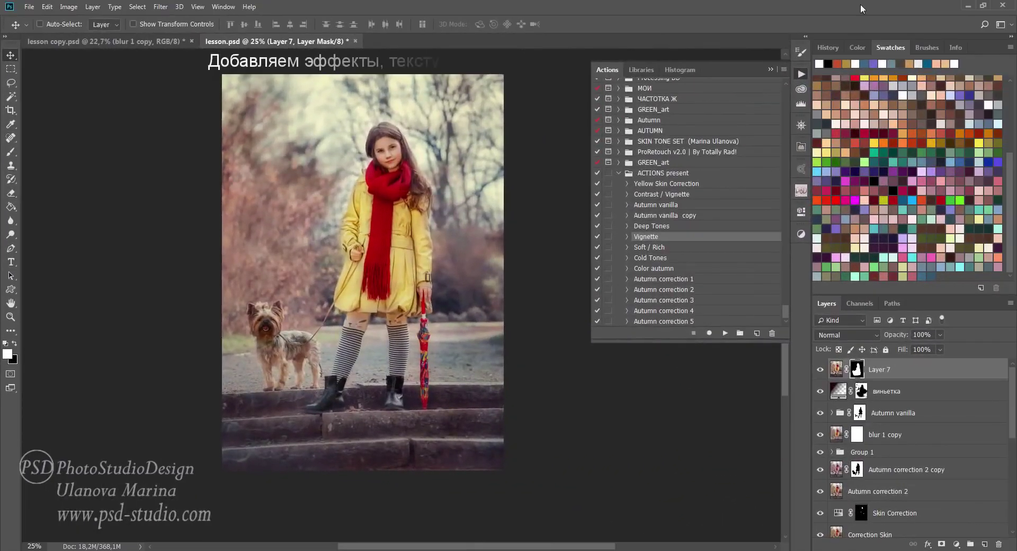
- Drag the scattered-leaves image 3 (14).png from the Overlays_textures_clipart folder onto the photo
click(771, 68)
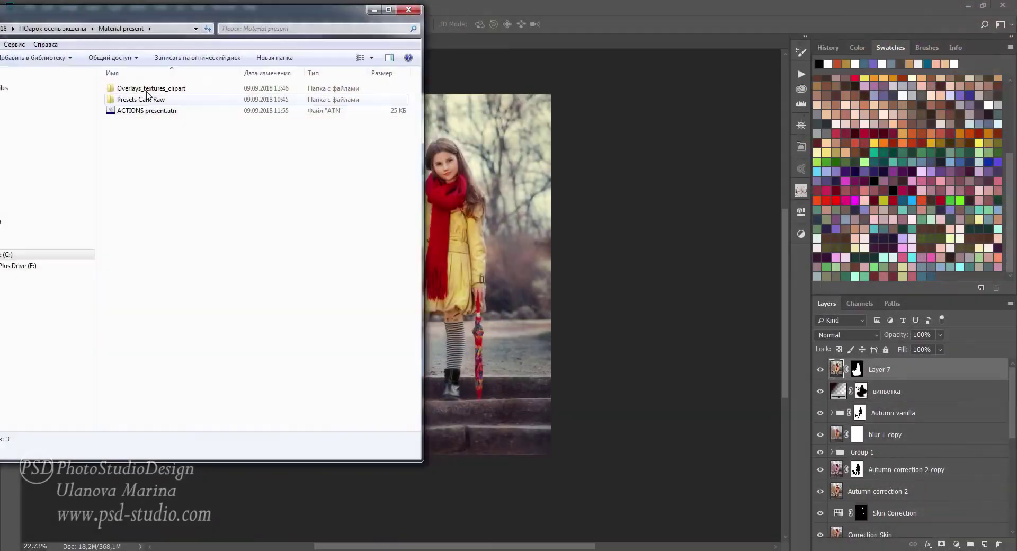
double_click(148, 89)
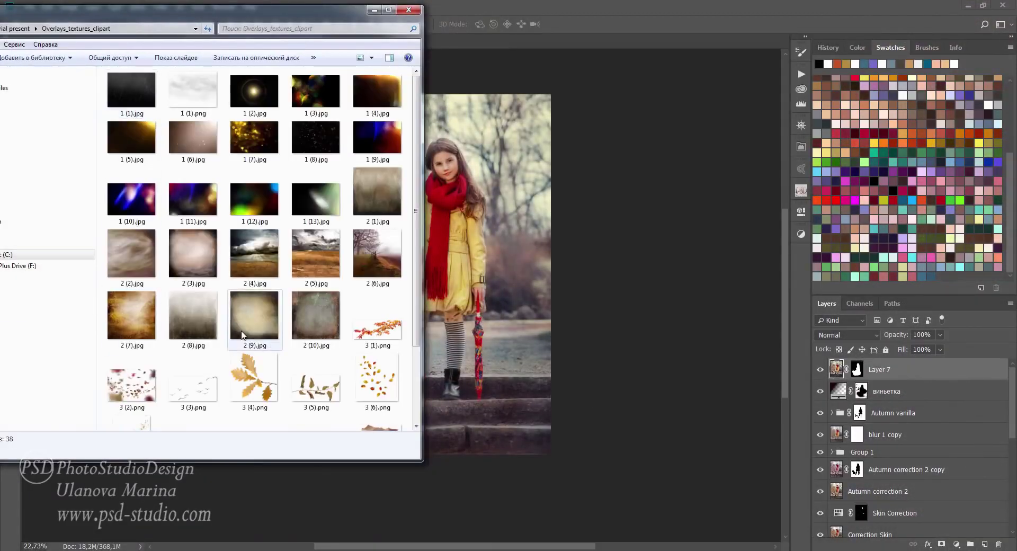
scroll(263, 334, down, 2)
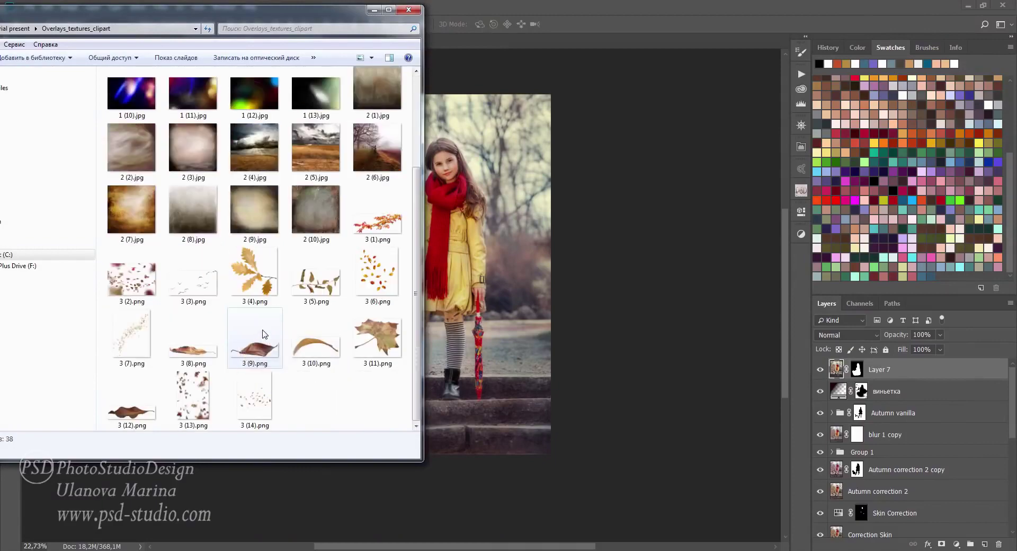
click(253, 399)
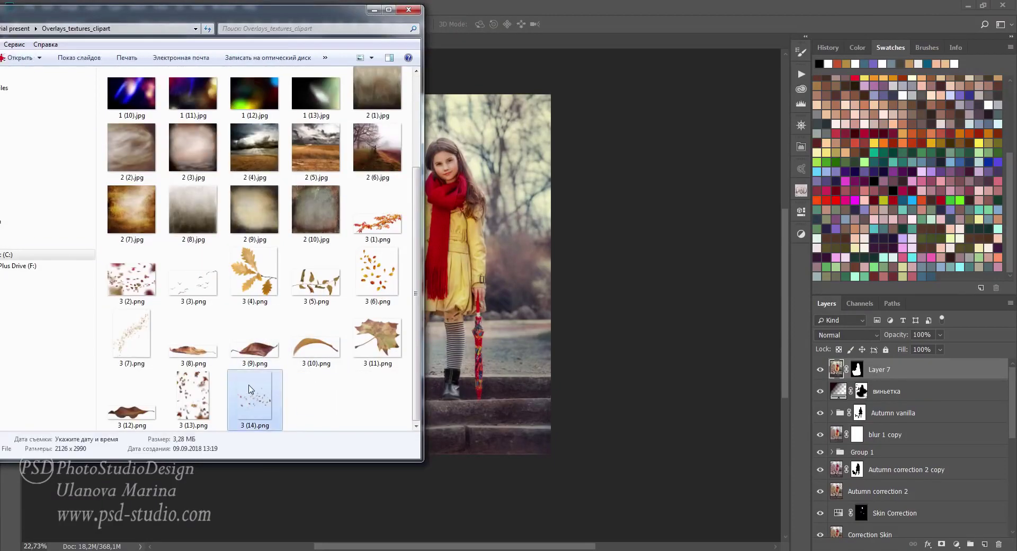
drag(251, 390, 503, 371)
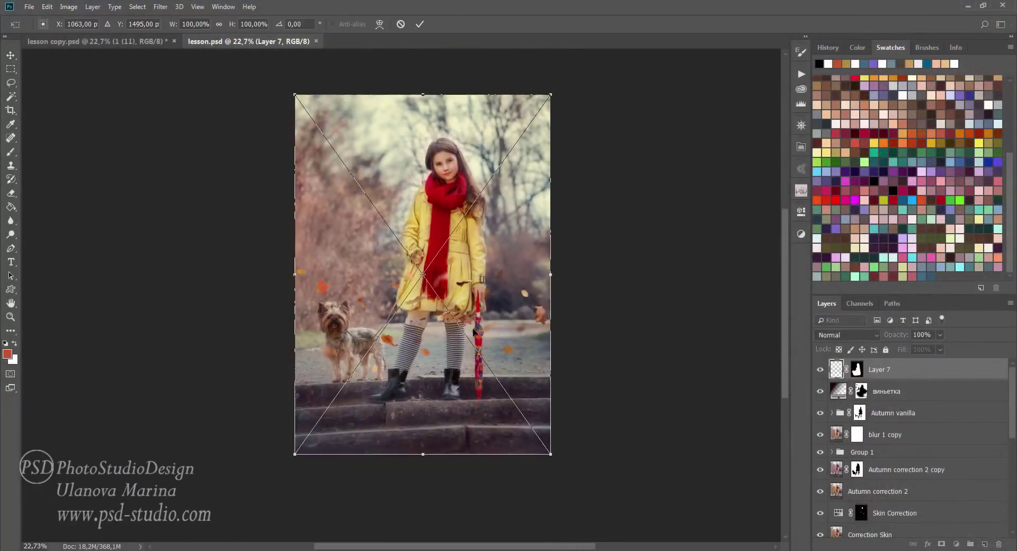
- Commit the leaves layer 3 (14), add a layer mask, and set a black 30%-flow brush
key(Return)
click(941, 544)
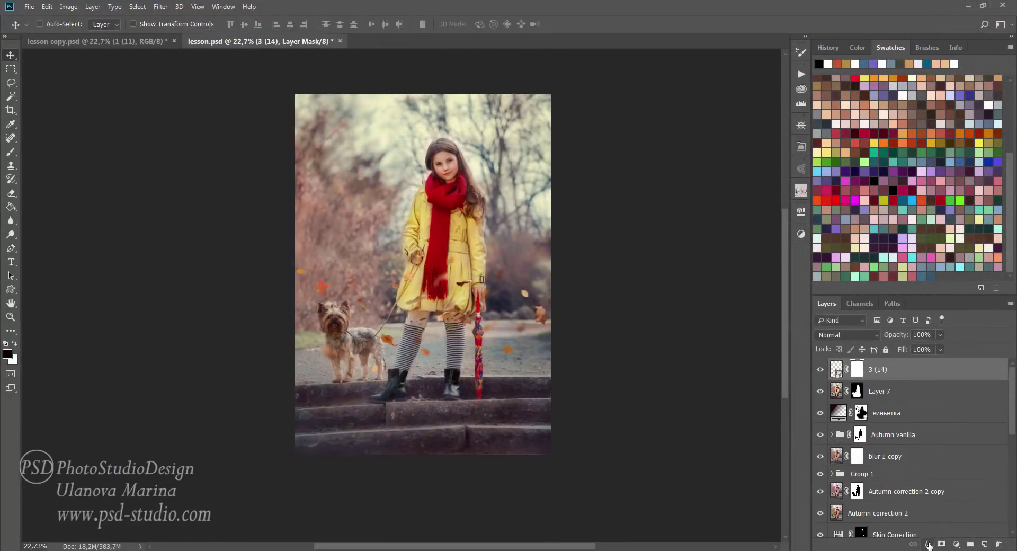
key(ctrl+equal)
key(b)
key(bracketleft)
key(bracketleft)
key(bracketleft)
key(shift+3)
- Paint out stray leaves on the mask, including the orange leaf beside the dog's head
click(449, 246)
click(473, 252)
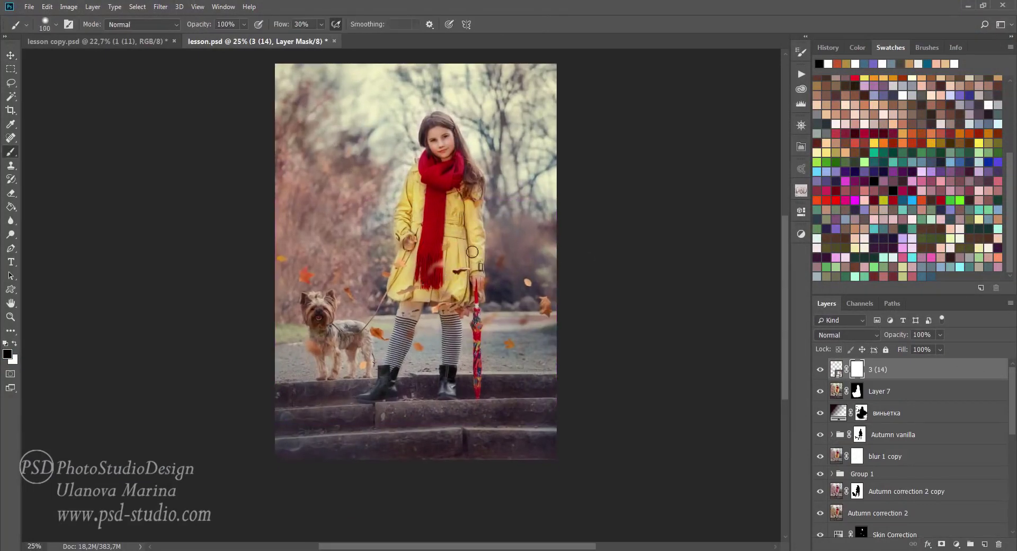
click(463, 299)
click(405, 277)
click(306, 276)
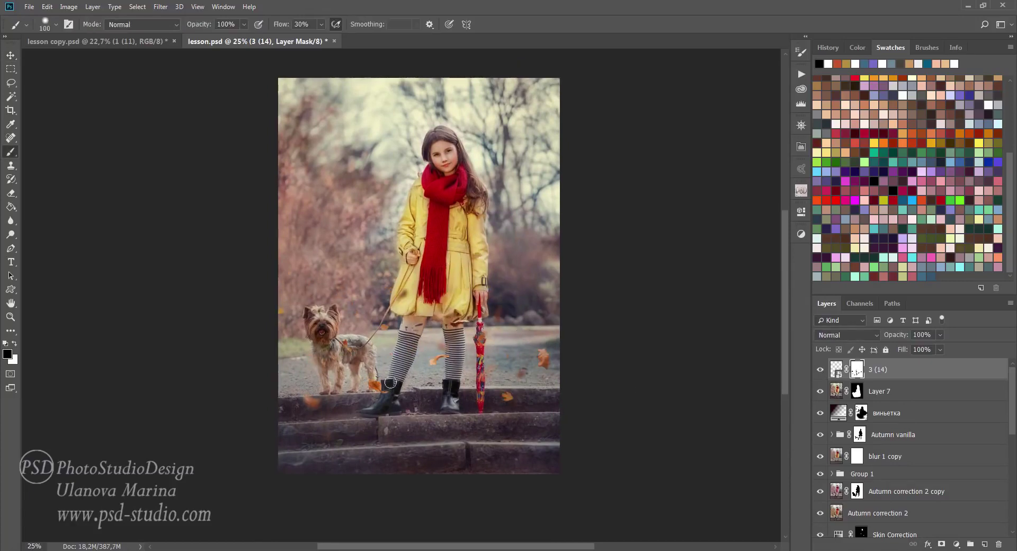
key(v)
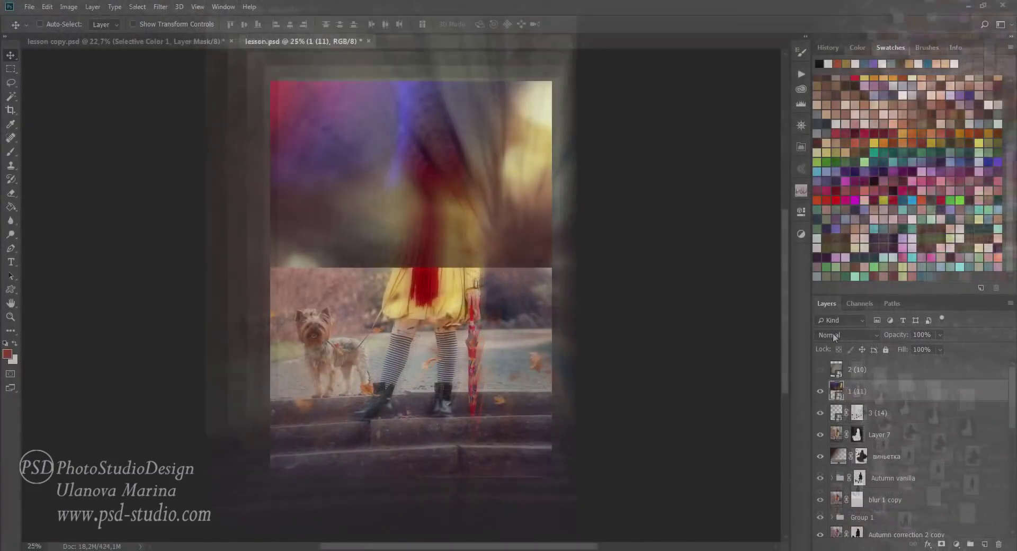
- Set bokeh layer 1 (11) to Screen and warp its top-left corner outward
click(863, 334)
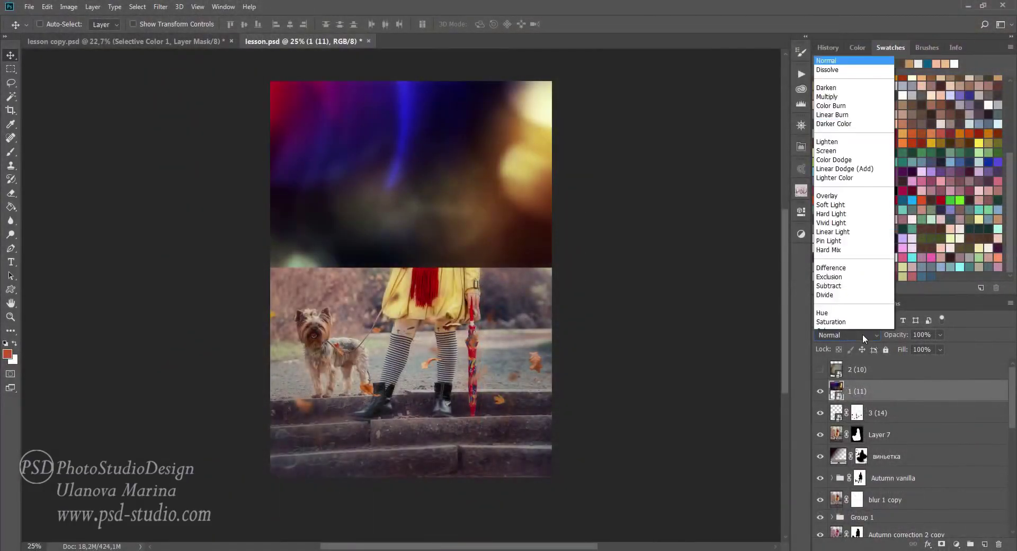
click(836, 136)
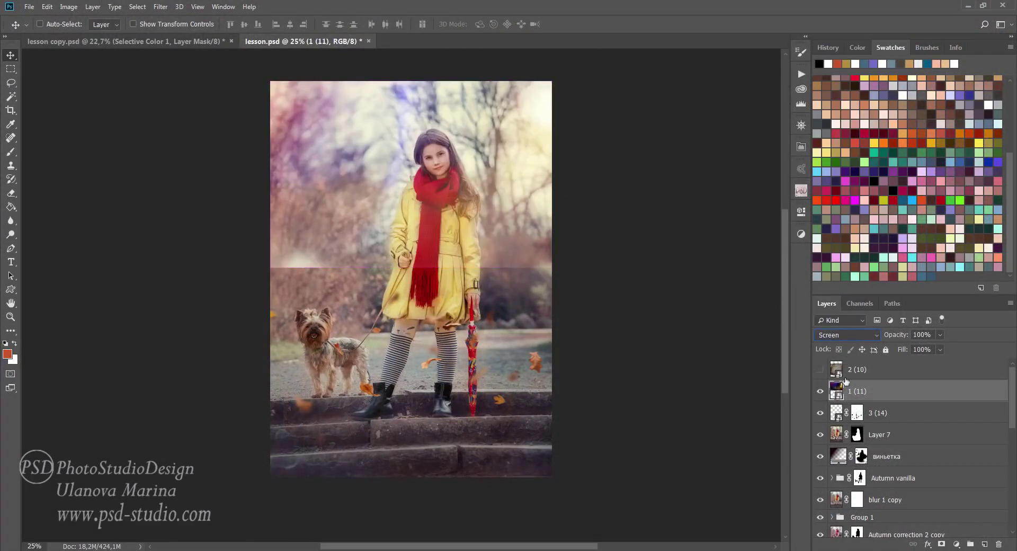
key(ctrl)
key(ctrl+t)
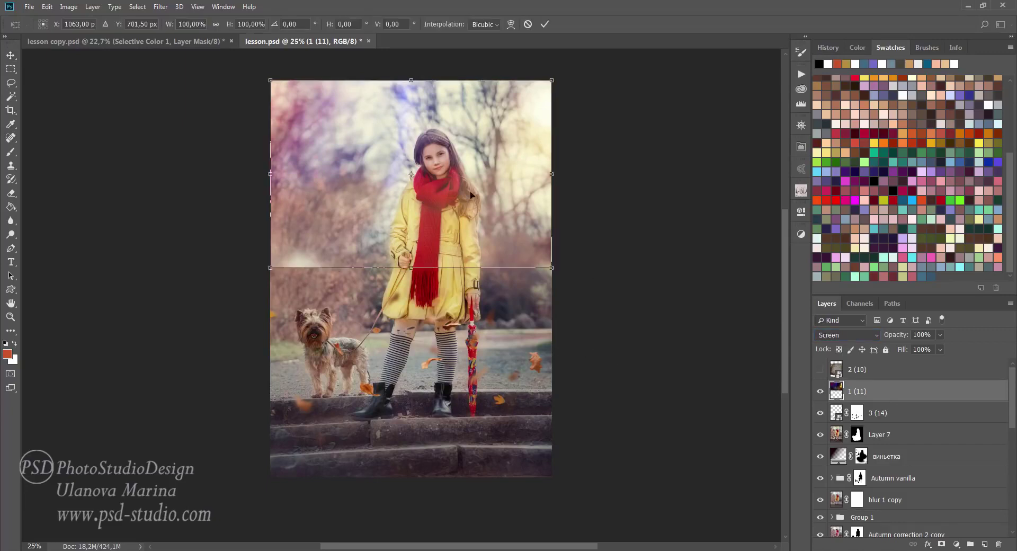
click(511, 25)
drag(270, 80, 221, 69)
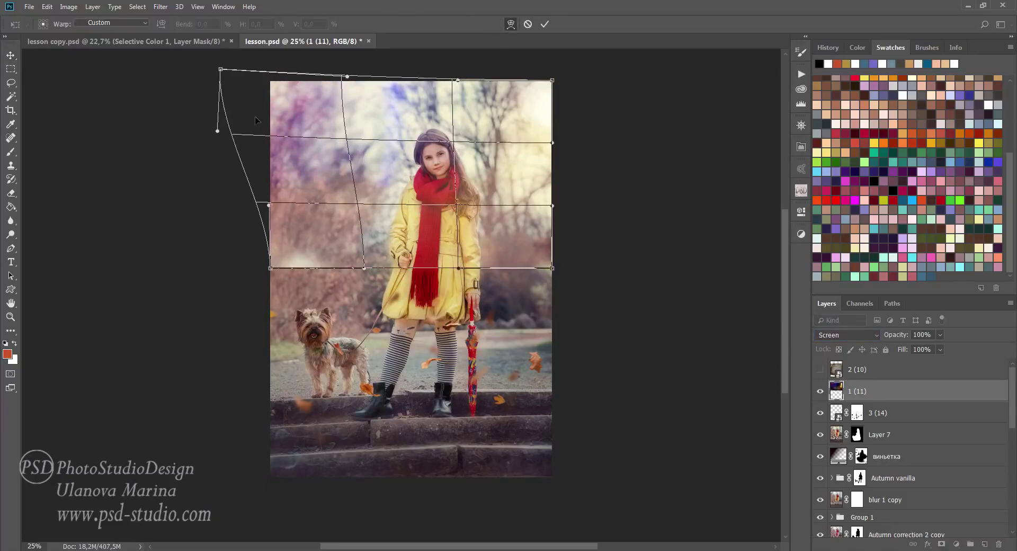
key(Return)
- Shift the bokeh layer's hue by +112 with Hue/Saturation
click(70, 7)
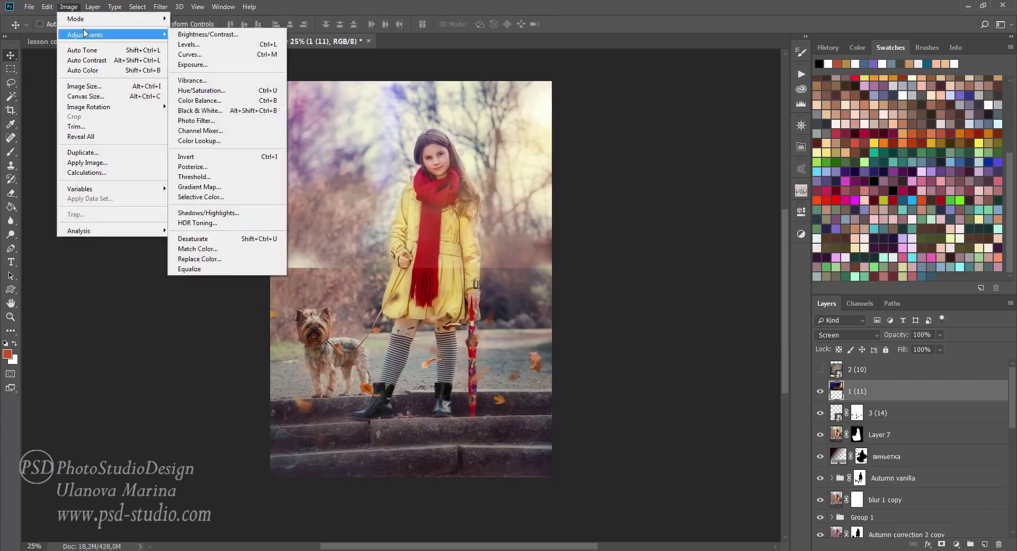
click(318, 91)
mouse_move(793, 242)
mouse_down()
mouse_move(762, 244)
mouse_move(831, 245)
mouse_up()
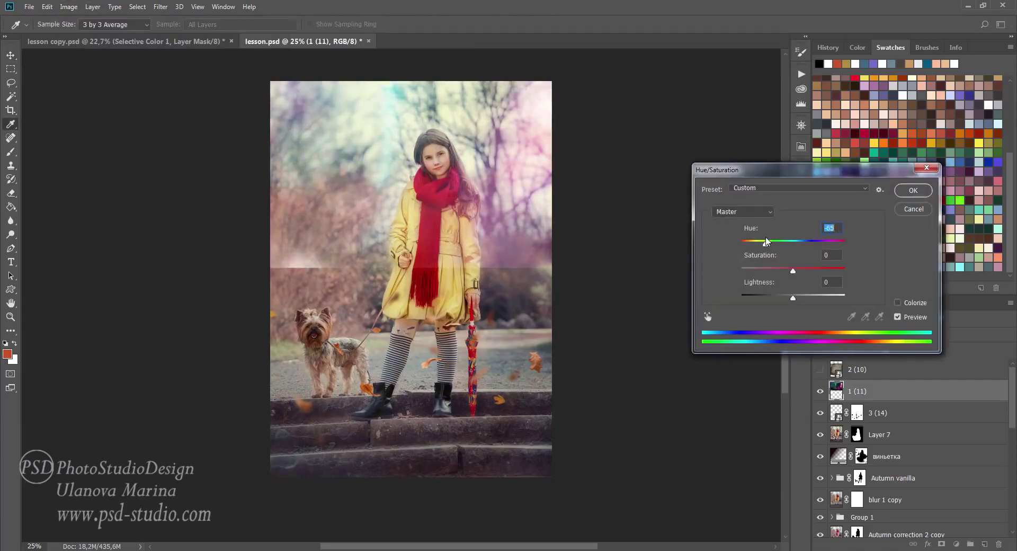
click(913, 190)
- Mask the bokeh off parts of the photo with a black brush and lower its opacity to 83%
click(942, 544)
key(b)
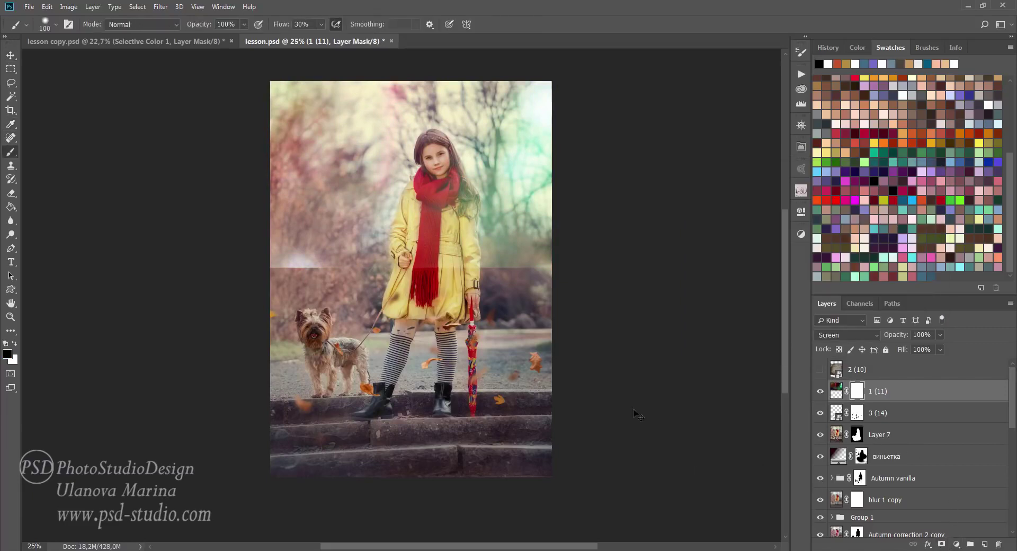
mouse_move(554, 268)
mouse_down()
mouse_move(518, 245)
mouse_move(526, 163)
mouse_up()
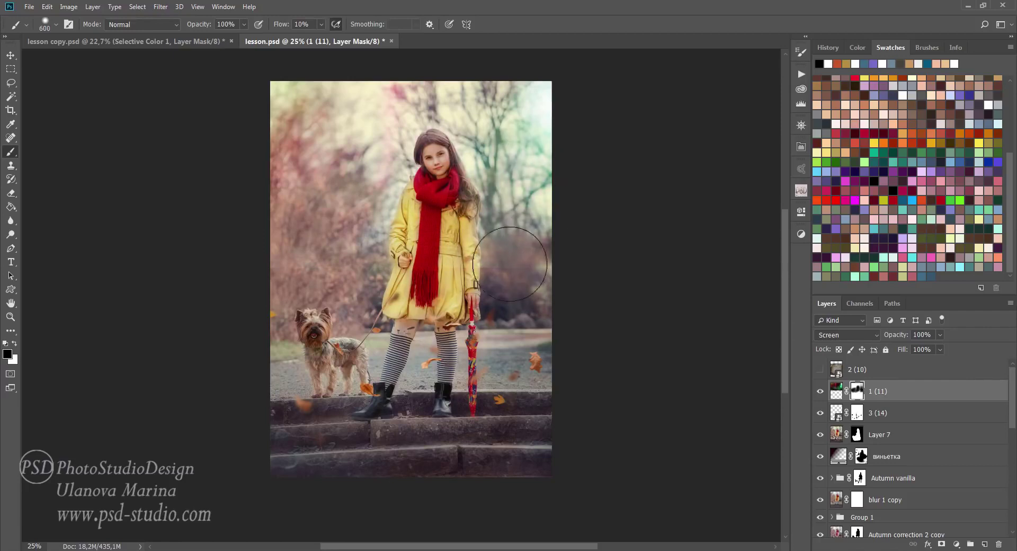
key(shift+1)
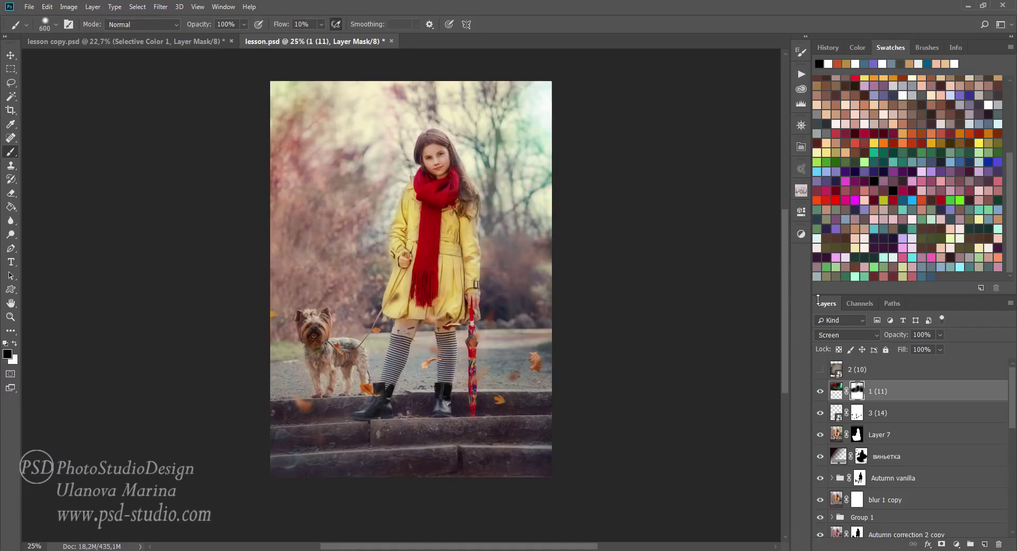
mouse_move(898, 335)
mouse_down()
mouse_move(552, 271)
mouse_move(527, 275)
mouse_up()
- Show texture layer 2 (10), move it below 1 (11), and stretch it over the whole photo
key(v)
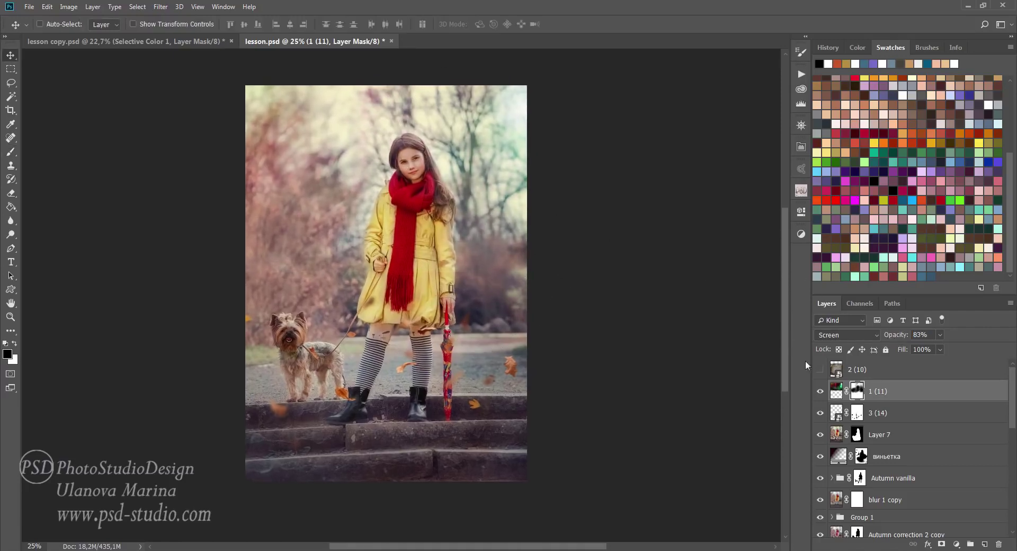
click(820, 369)
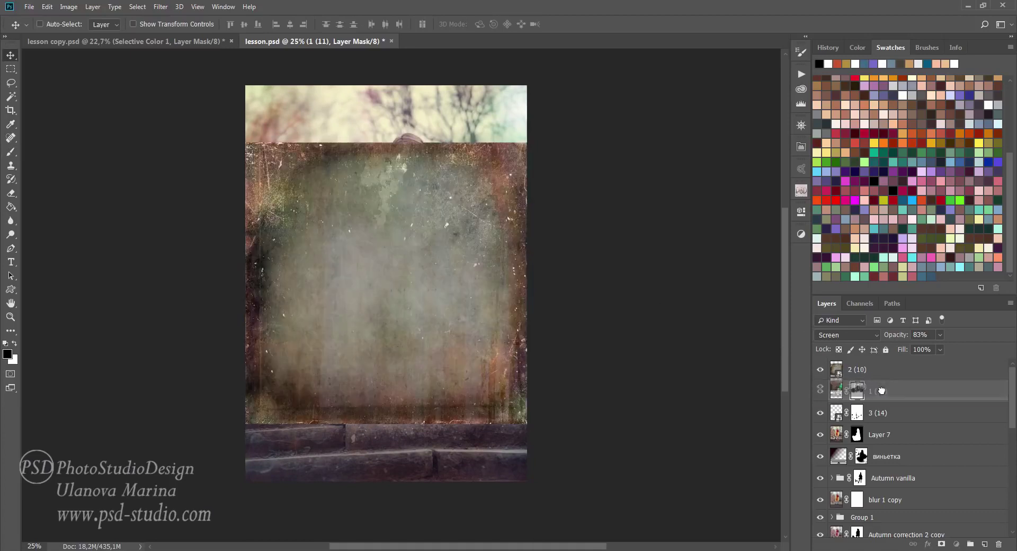
drag(859, 370, 859, 391)
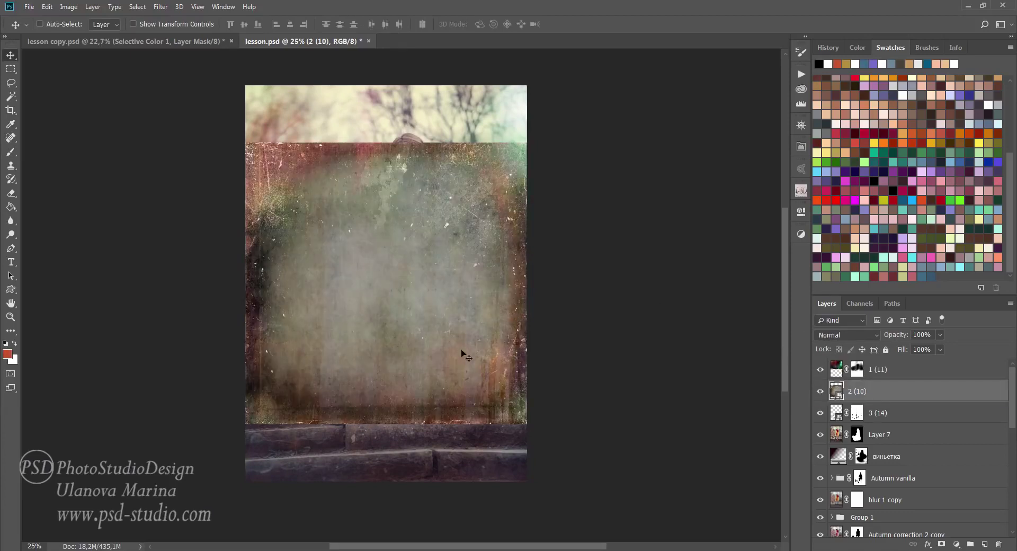
drag(461, 350, 449, 290)
key(ctrl+t)
drag(386, 366, 387, 479)
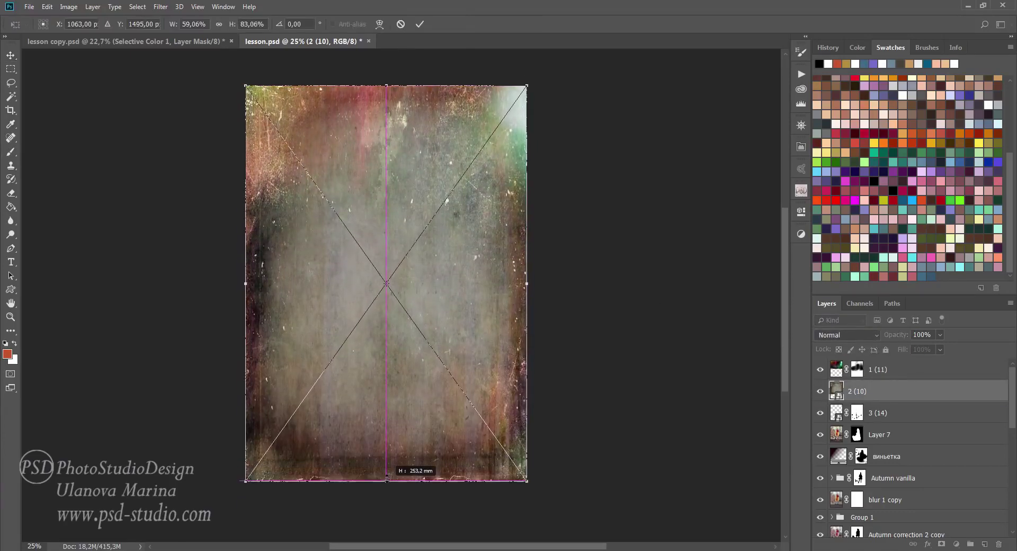
key(Return)
- Set the texture to Soft Light, lower its opacity, and mask it off the girl and dog
click(874, 335)
click(848, 196)
drag(901, 335, 900, 364)
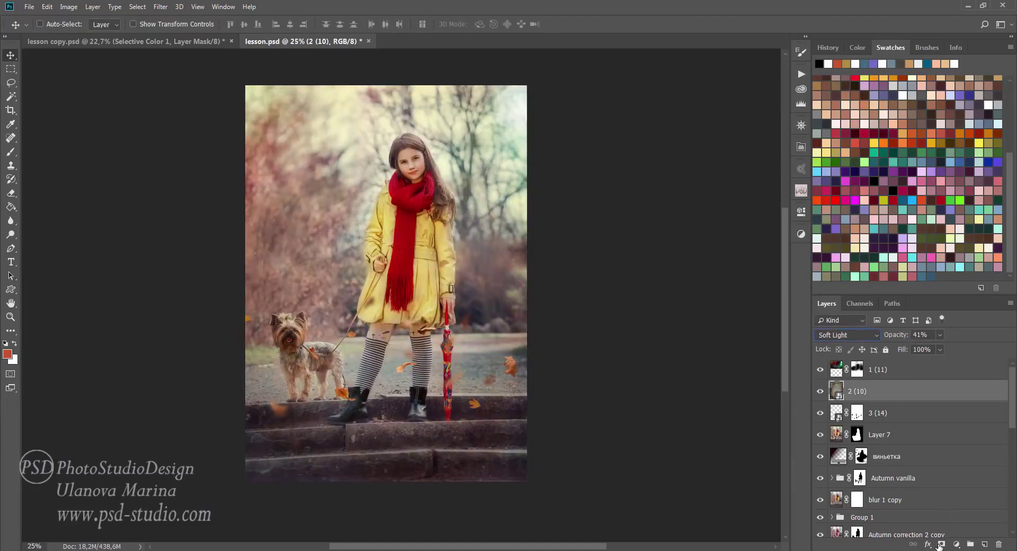
click(941, 544)
key(d)
click(10, 158)
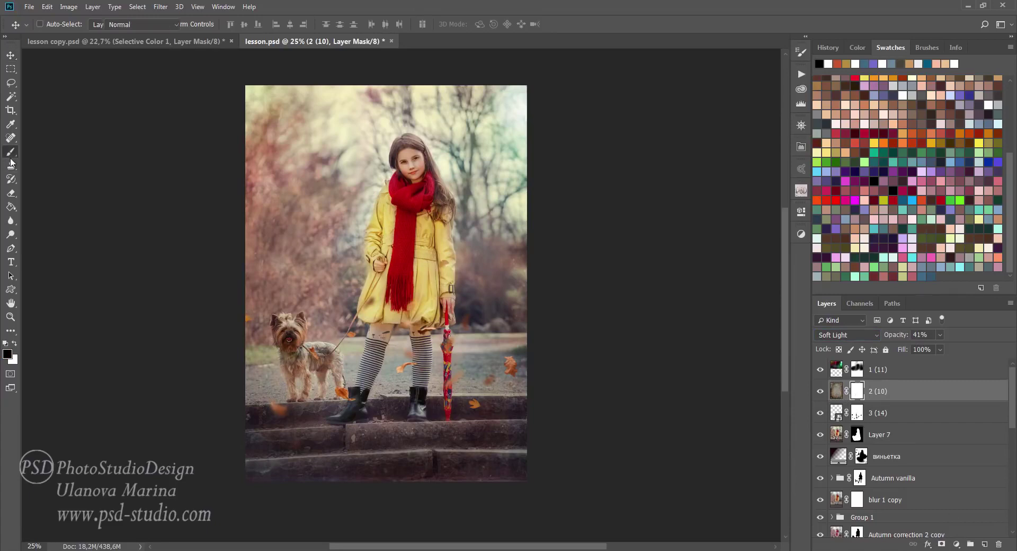
drag(419, 175, 307, 344)
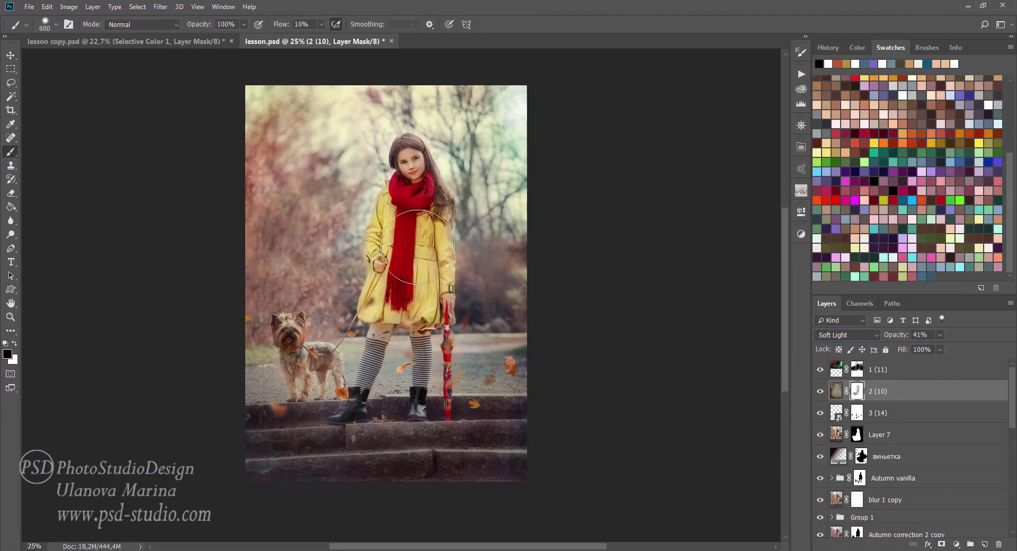
key(bracketleft)
key(bracketleft)
key(bracketleft)
key(shift+0)
- Toggle the bokeh and texture layers to compare, then lower the texture opacity to about 30%
key(v)
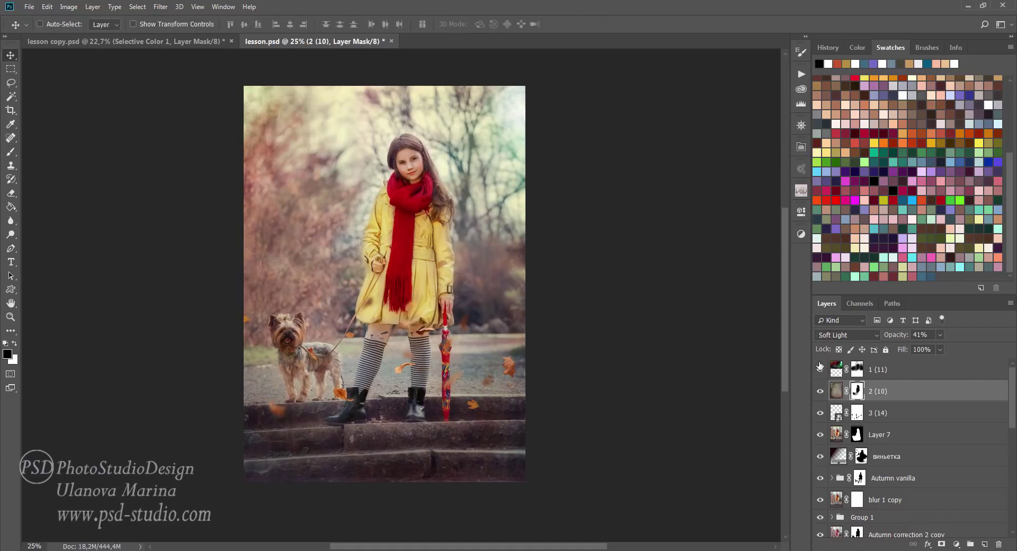
click(821, 370)
drag(638, 360, 640, 352)
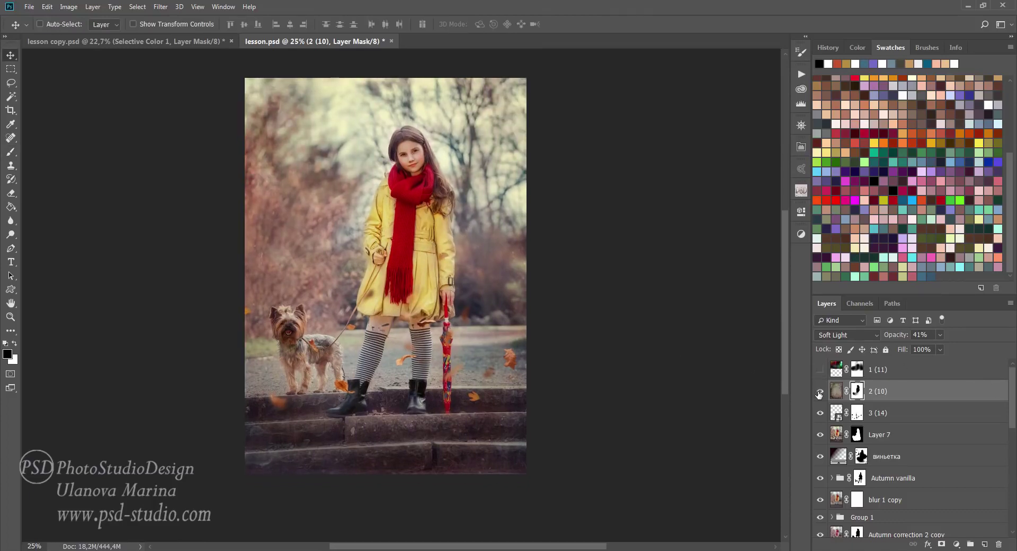
click(820, 391)
click(821, 392)
click(821, 392)
click(820, 393)
click(821, 370)
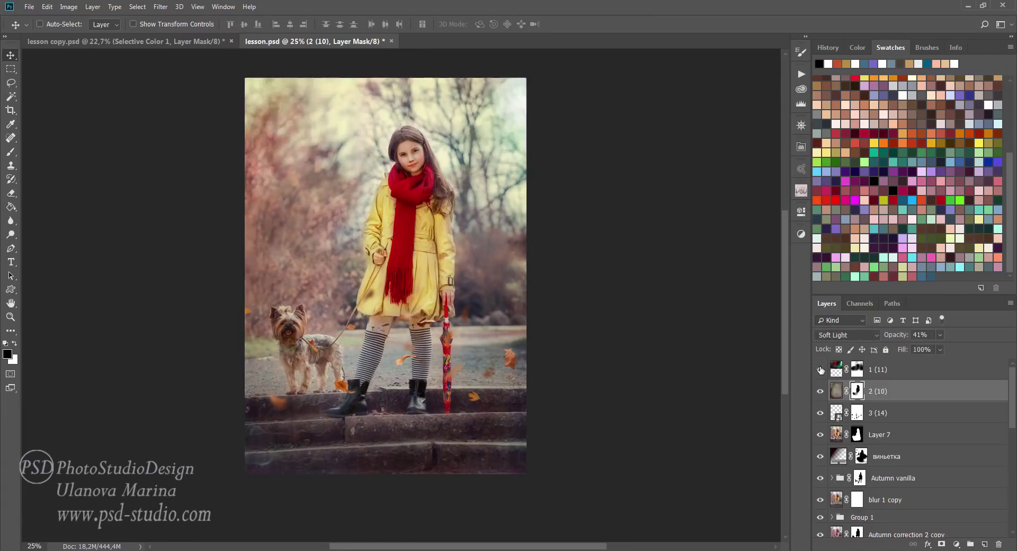
click(821, 370)
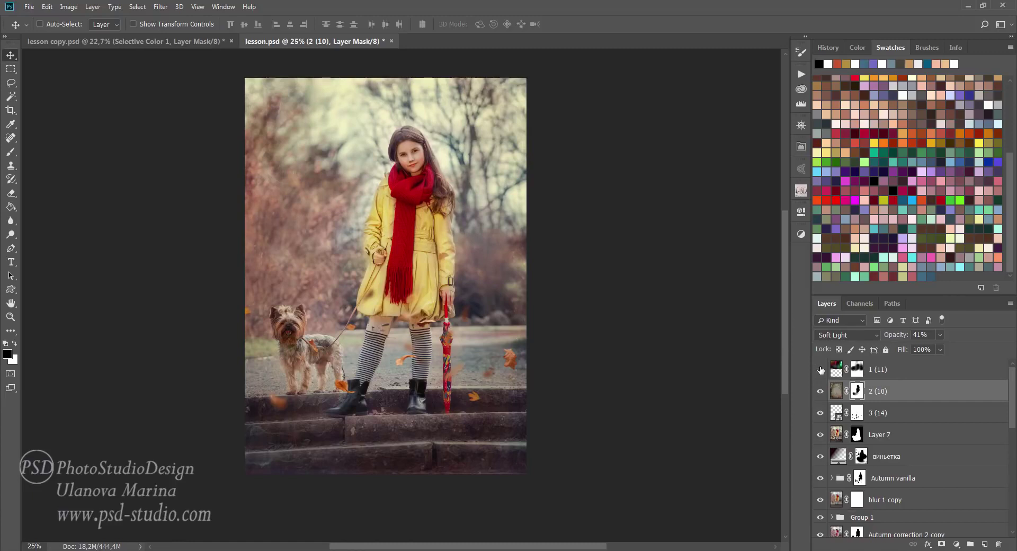
click(836, 391)
drag(911, 339, 901, 337)
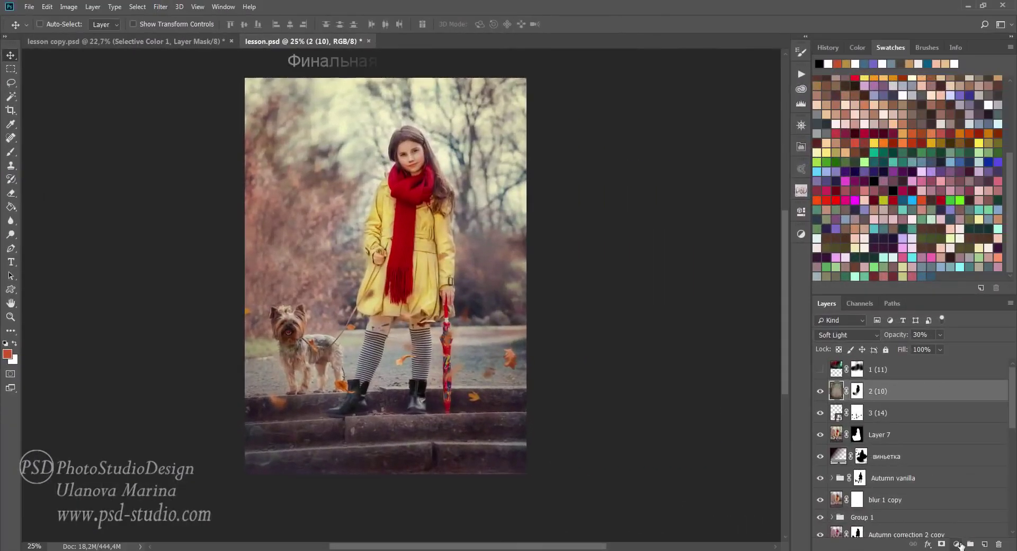
- Add a Curves adjustment layer and pull in the RGB and Red highlight end points
click(957, 544)
click(953, 407)
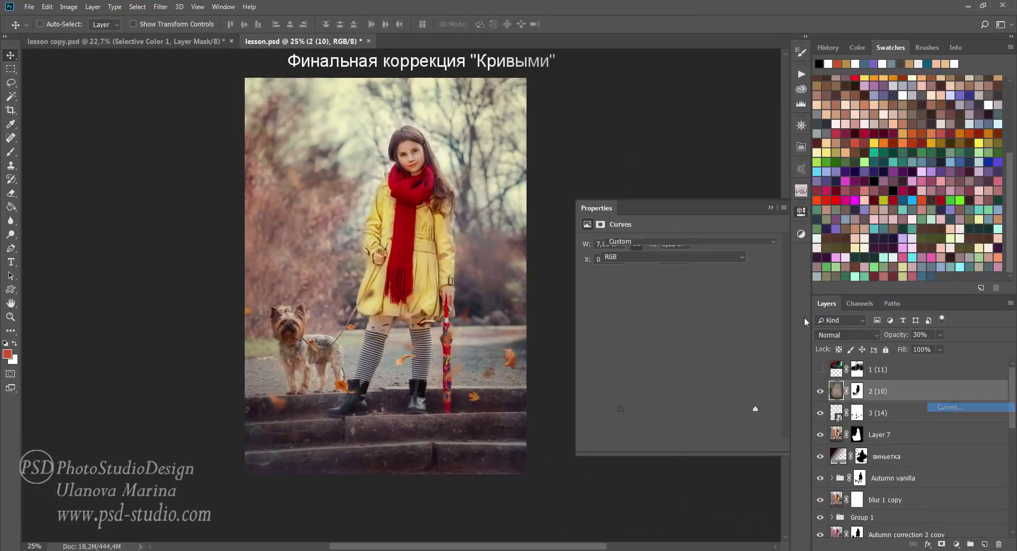
drag(755, 408, 751, 408)
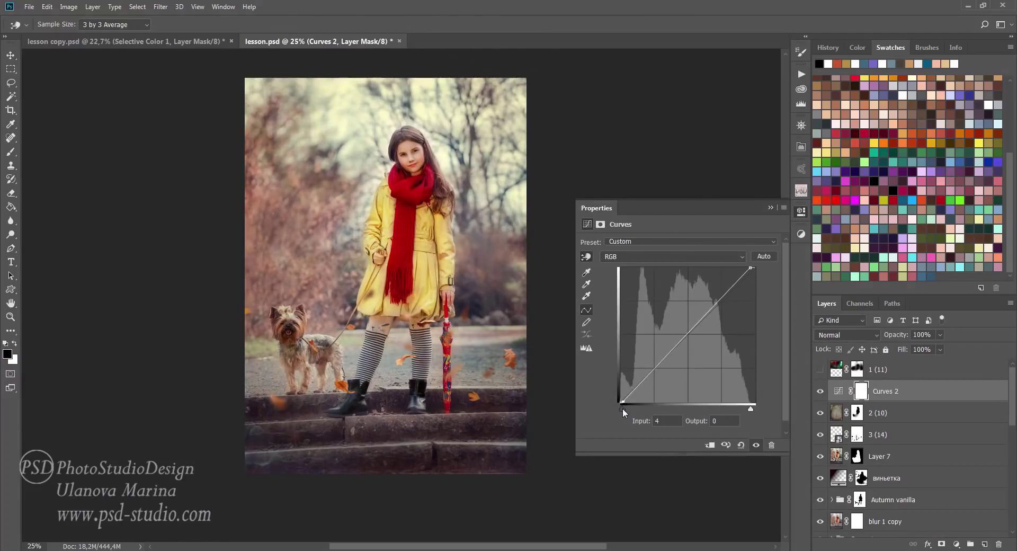
click(662, 257)
click(647, 269)
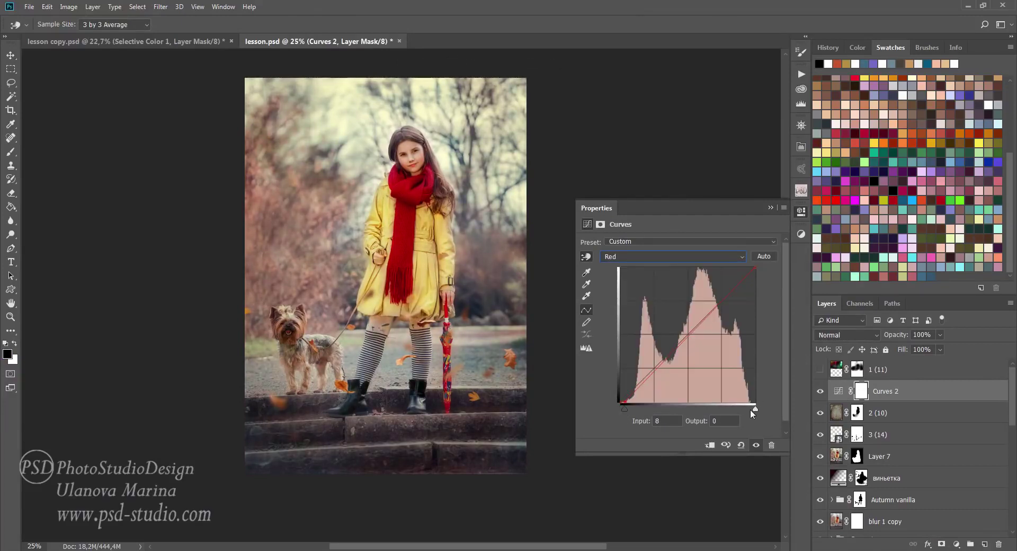
drag(754, 409, 749, 409)
- Pull in the Green and Blue end points, then invert the Curves 2 mask to black
click(656, 258)
click(631, 269)
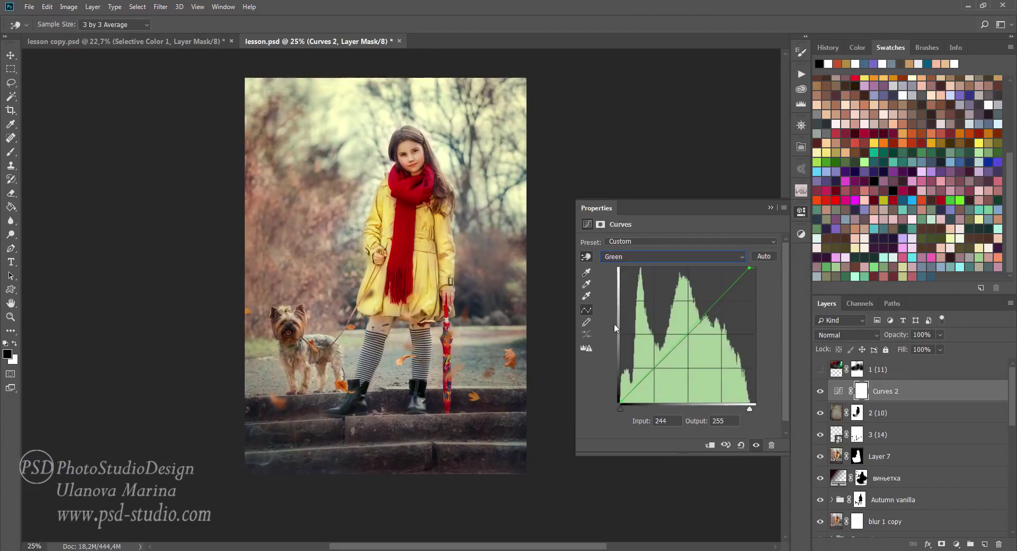
drag(620, 408, 624, 409)
click(673, 257)
click(635, 296)
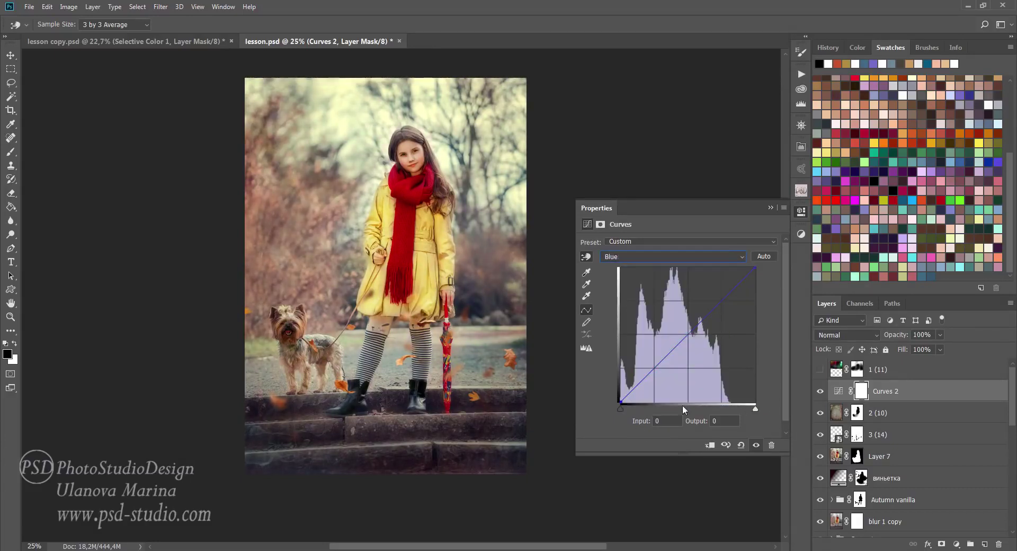
drag(755, 409, 746, 409)
drag(620, 409, 623, 409)
click(801, 211)
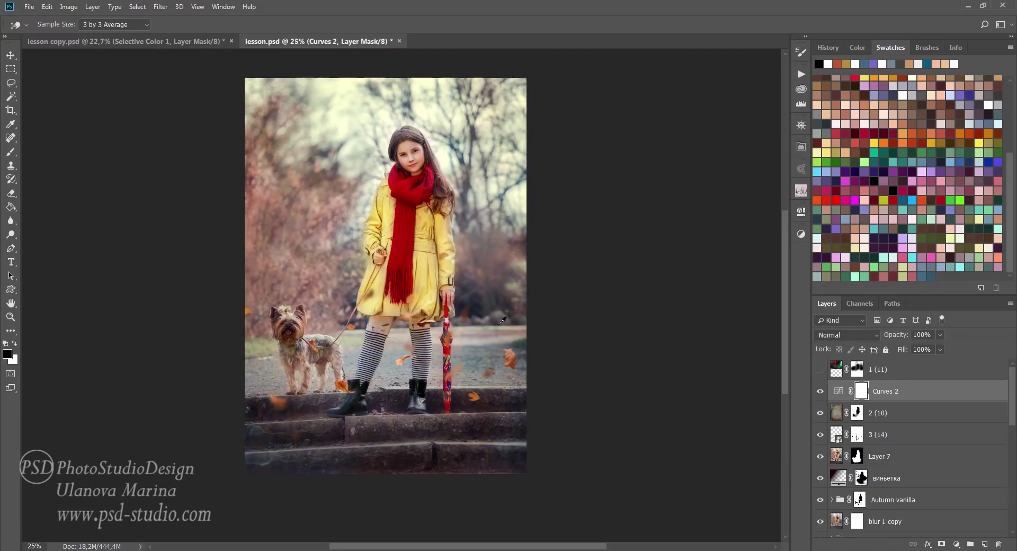
key(ctrl+i)
- Paint white on the Curves 2 mask over the girl, then set a 600 px brush at 30% flow
key(b)
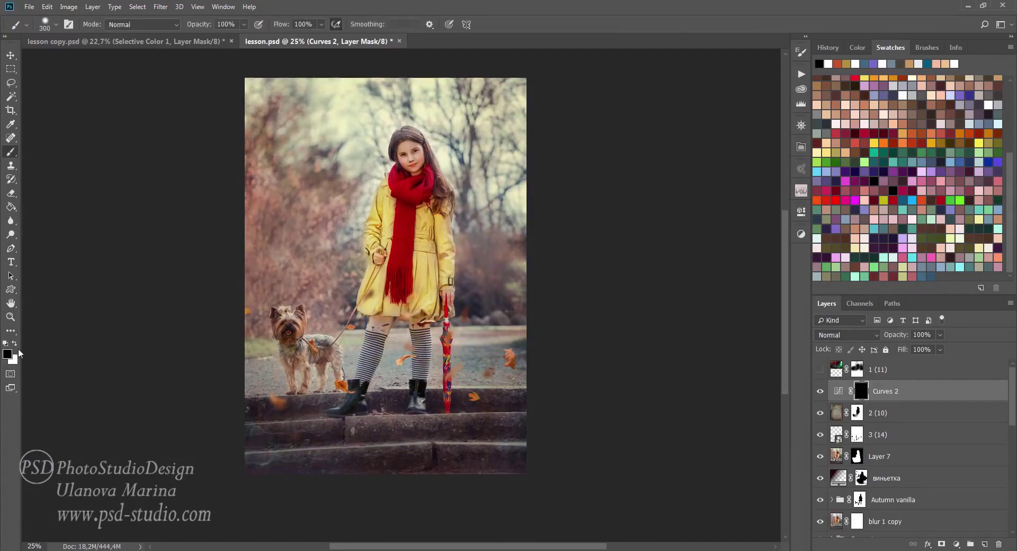
key(x)
drag(407, 250, 414, 176)
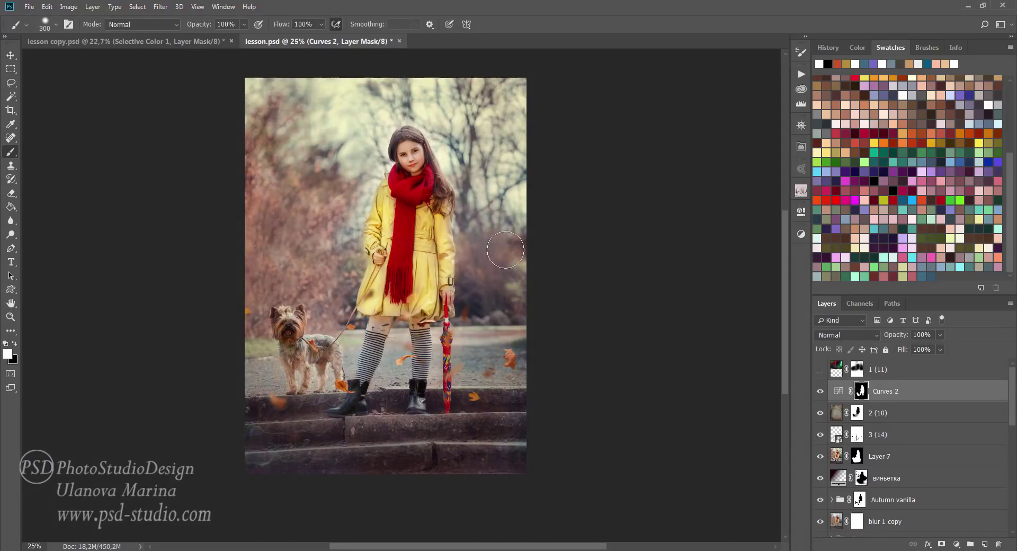
key(bracketright)
key(bracketright)
key(bracketright)
key(shift+3)
scroll(572, 342, up, 1)
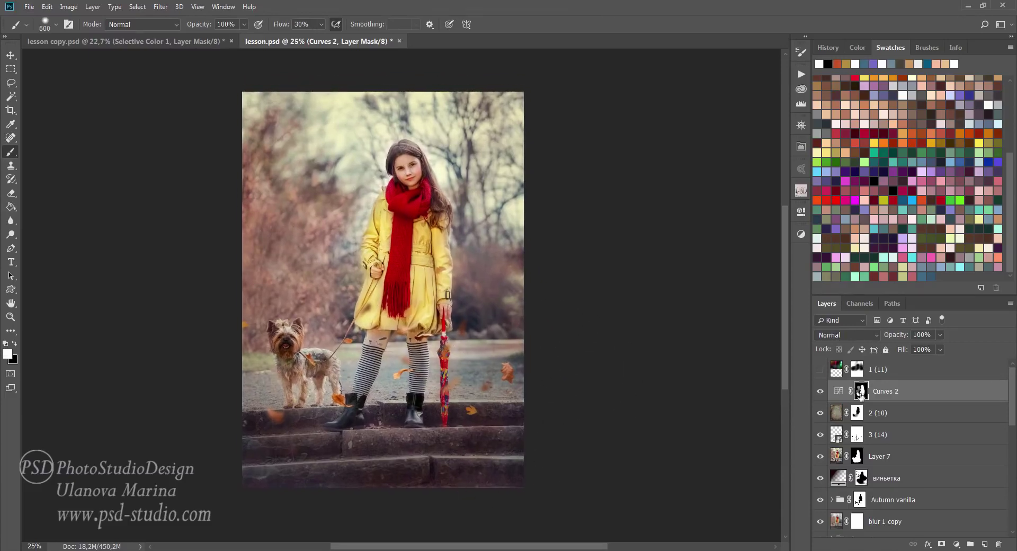
- Select layer 2 (10)'s mask and set a black 250 px brush at 10% flow
click(857, 412)
key(shift+1)
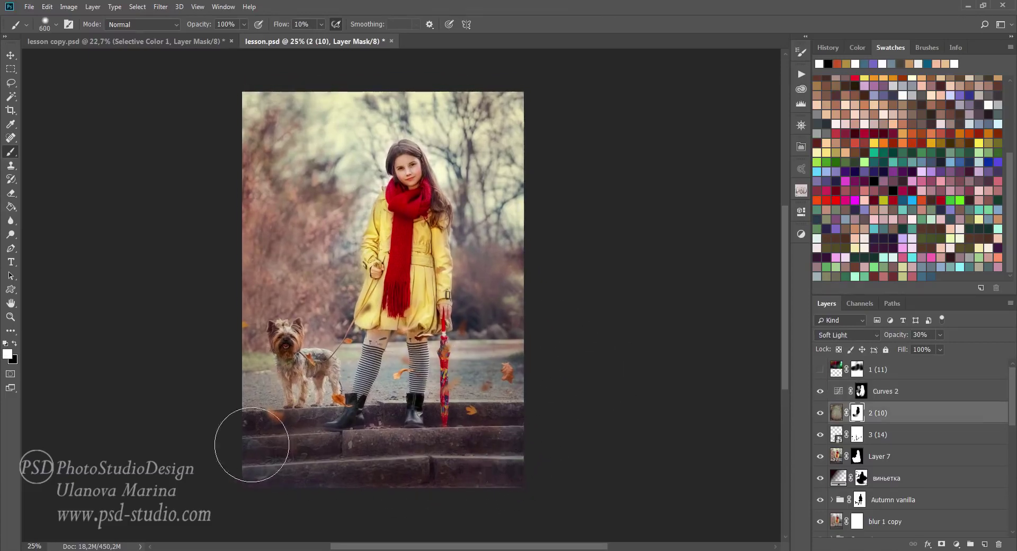
key(x)
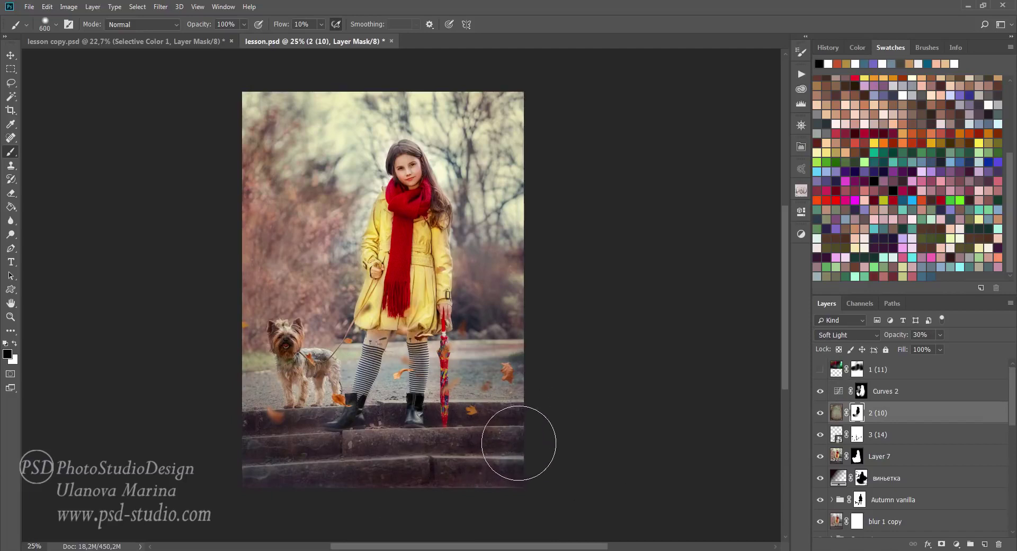
key(bracketleft)
key(bracketleft)
key(bracketleft)
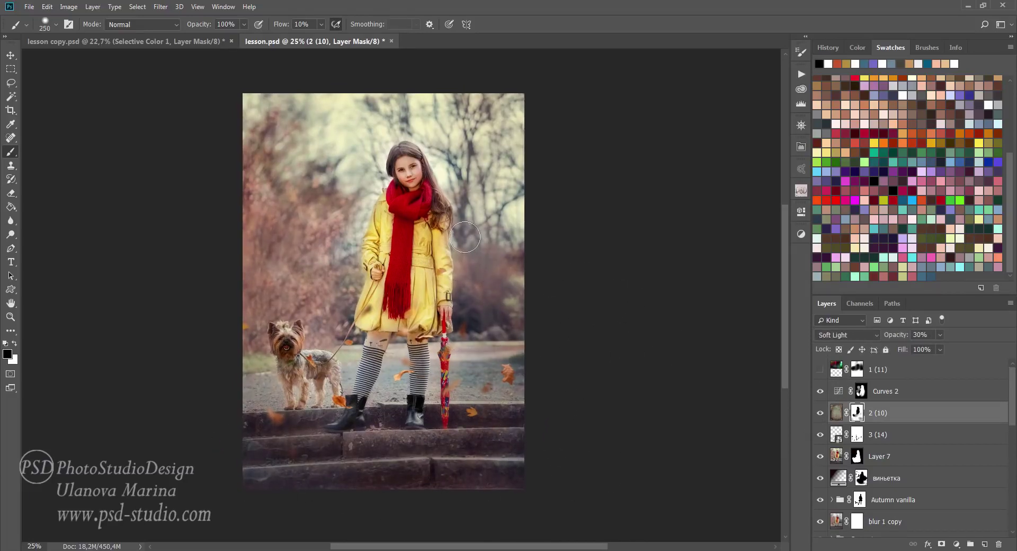
- Add a Curves 3 layer above Curves 2 lifting midtones 156 to 172, with its mask inverted
key(v)
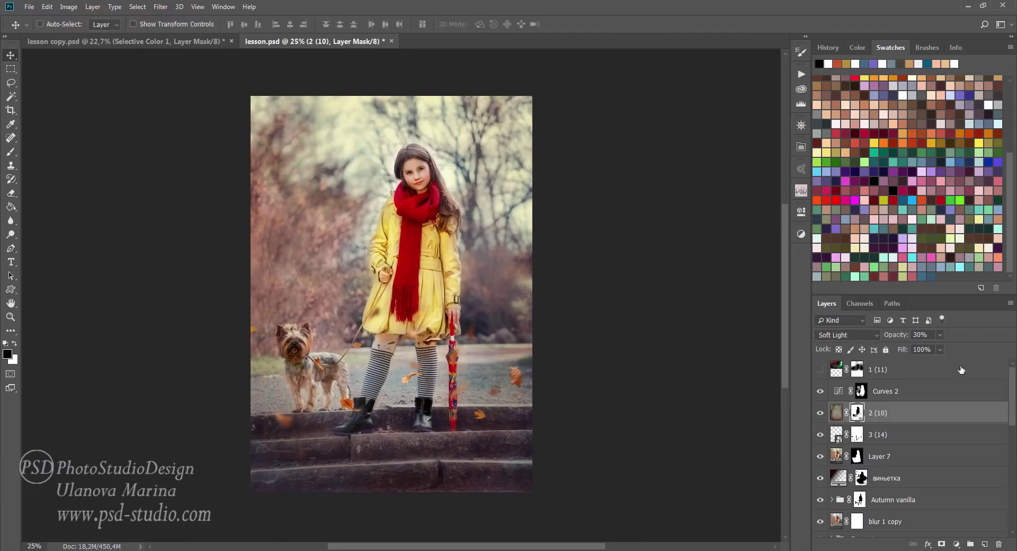
click(927, 385)
click(957, 544)
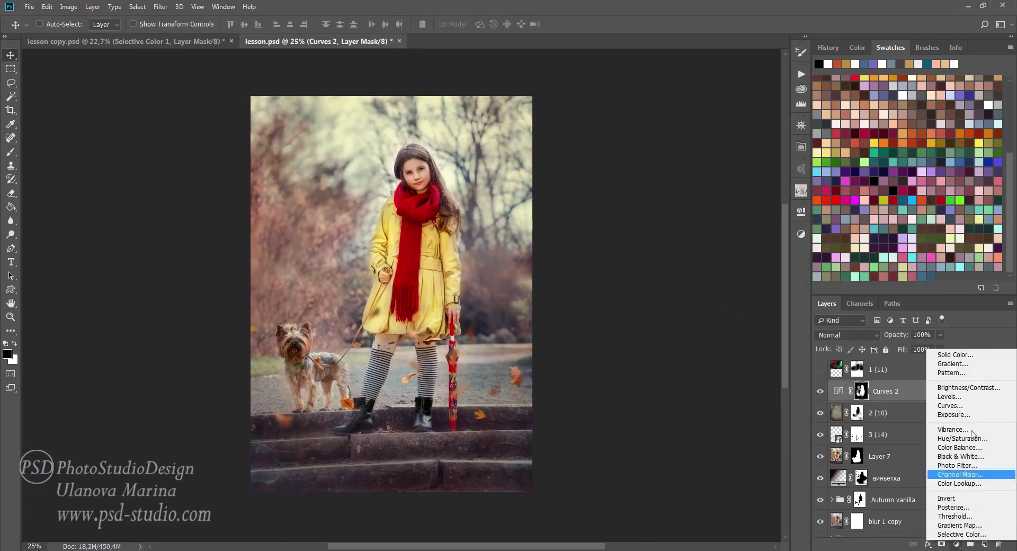
click(969, 406)
drag(700, 323, 703, 311)
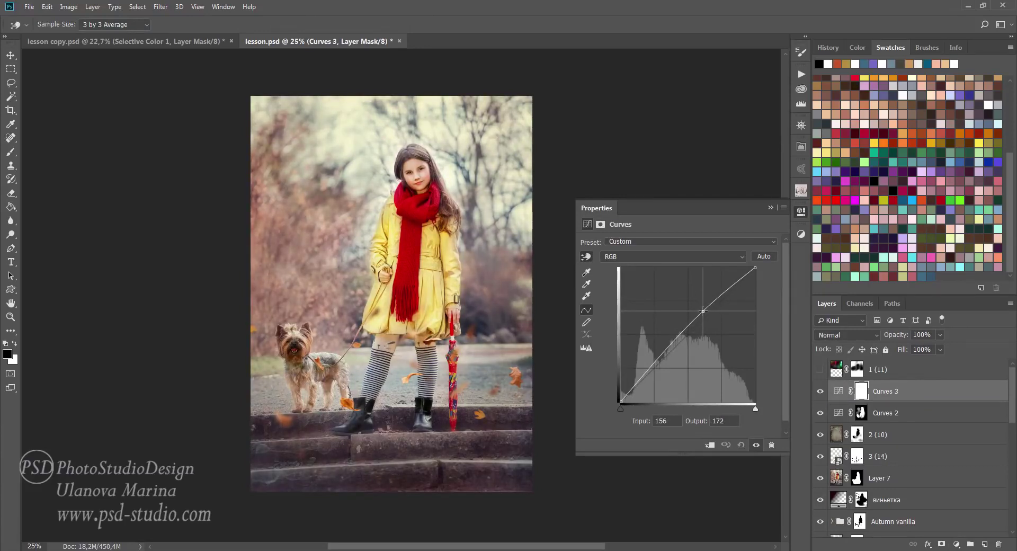
click(770, 207)
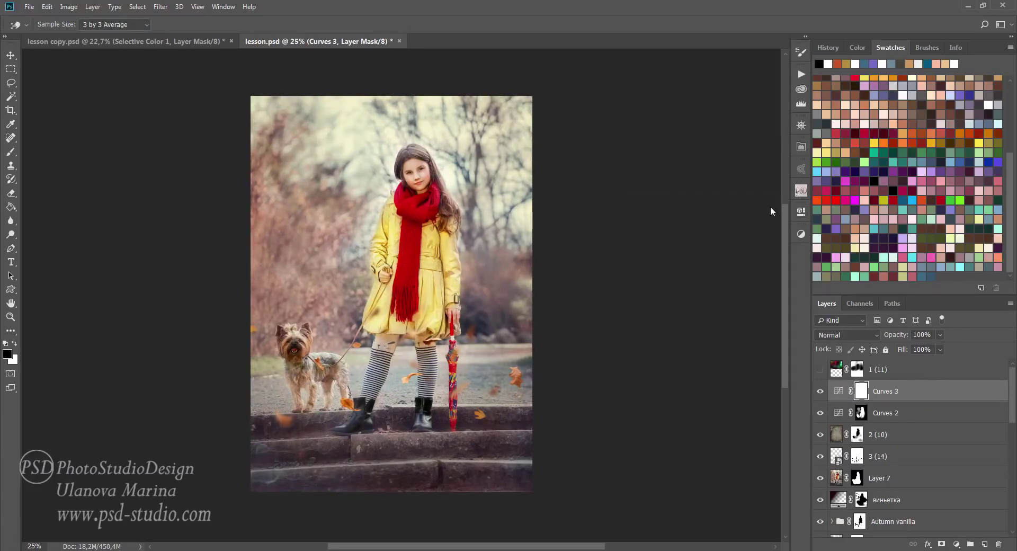
key(ctrl+i)
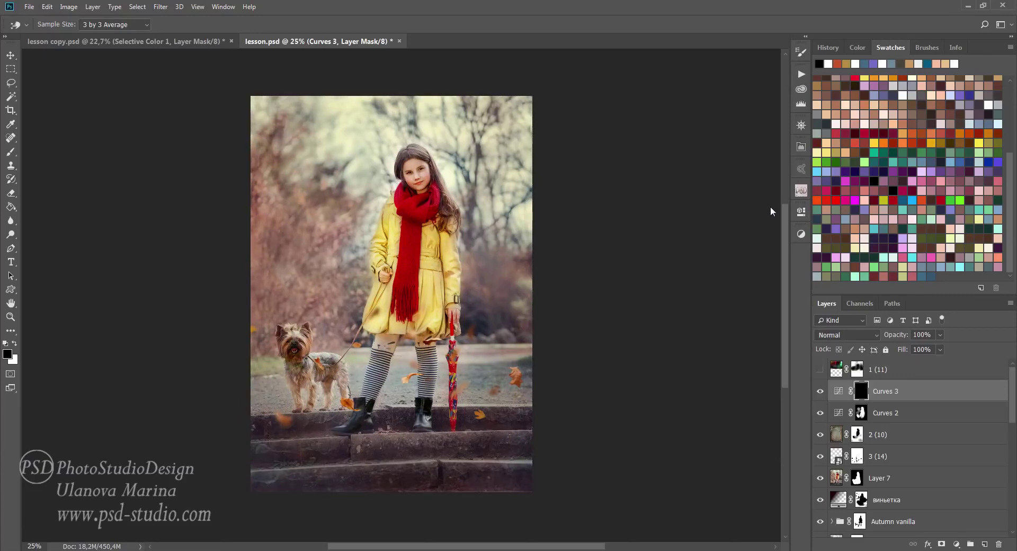
- Paint the Curves 3 brightening onto the coat and legs with a 125 px brush, at 36% opacity
key(b)
key(x)
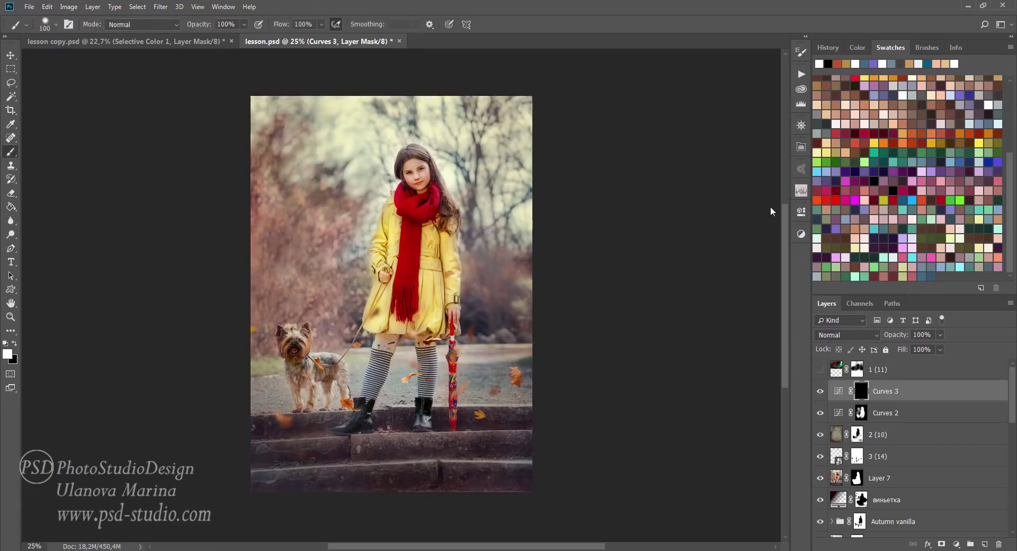
key(bracketleft)
key(bracketright)
key(bracketright)
drag(376, 263, 433, 370)
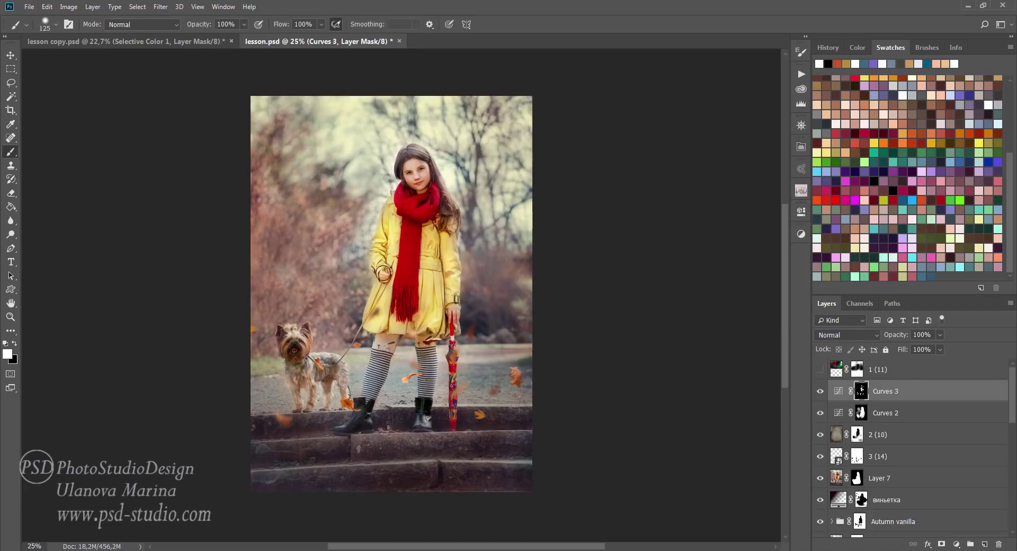
drag(894, 336, 888, 342)
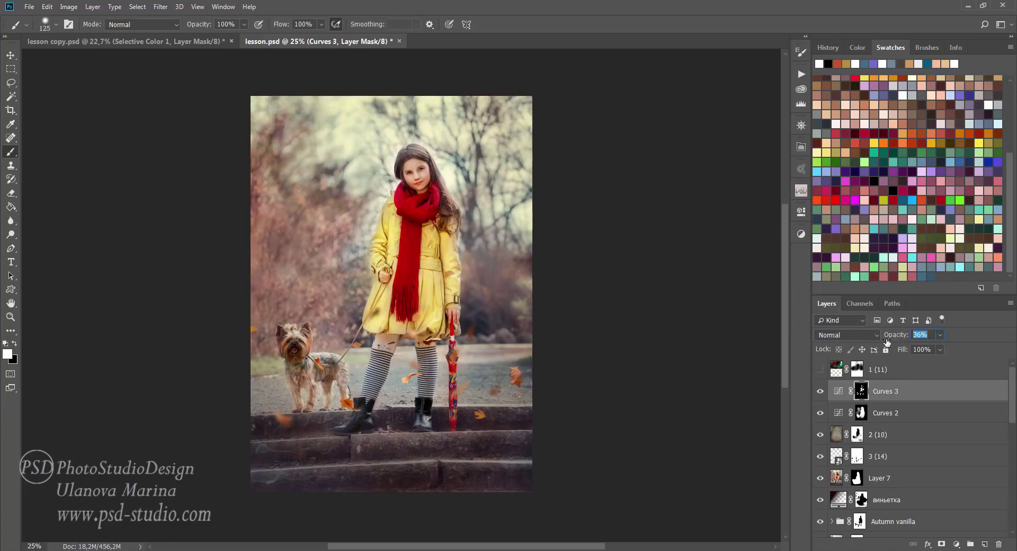
click(820, 392)
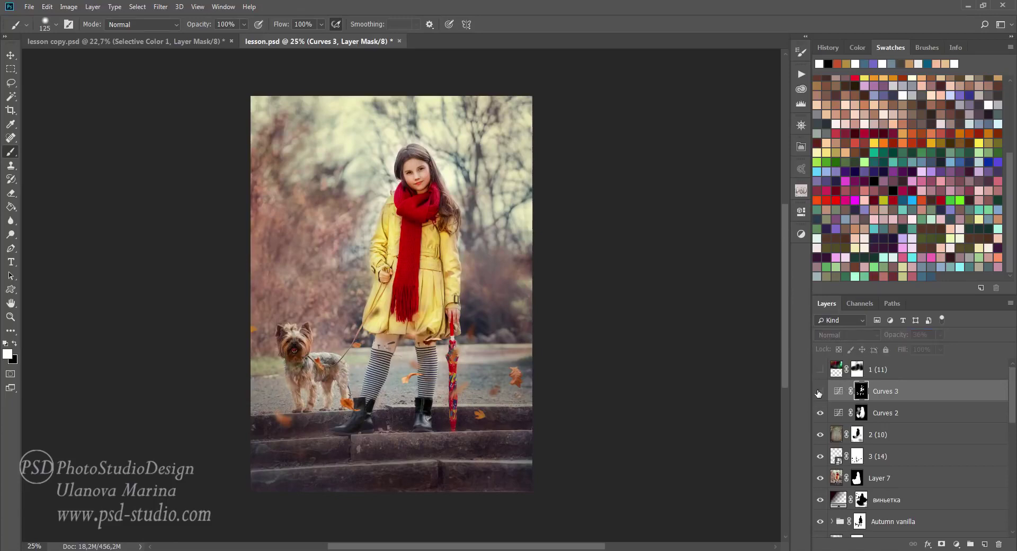
click(820, 392)
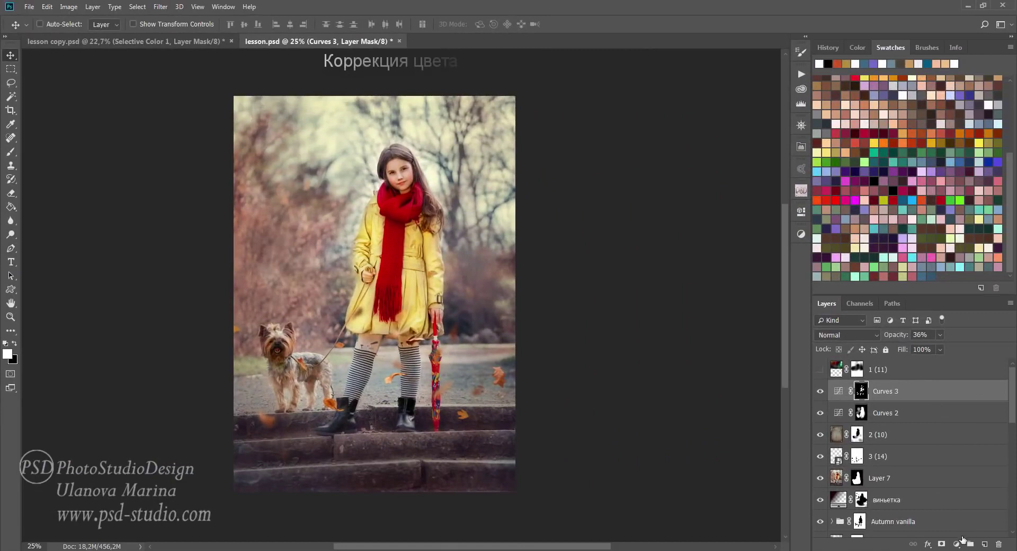
- Add a Selective Color layer adjusting Reds: Cyan +39, Magenta -12, Yellow -13
click(956, 544)
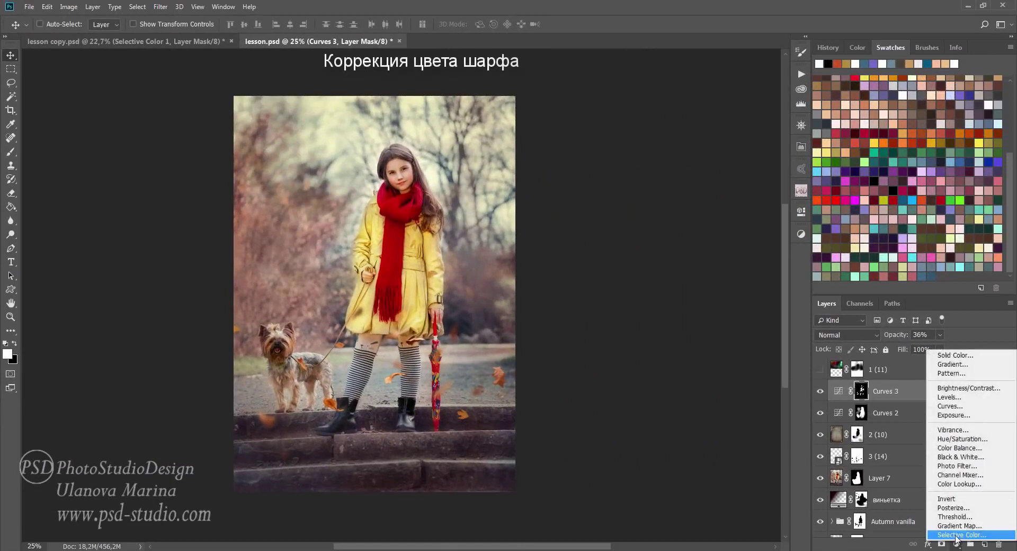
click(948, 540)
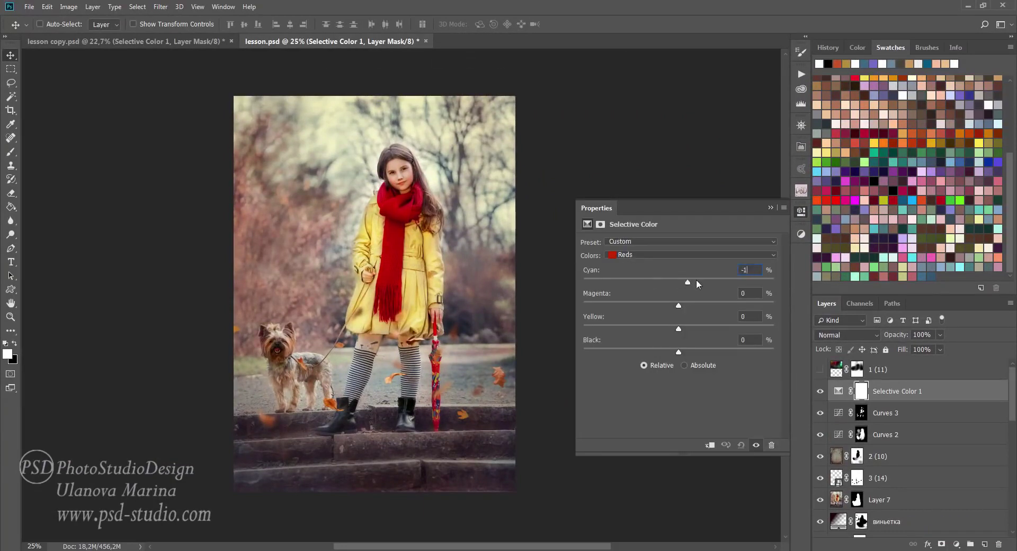
mouse_move(678, 282)
mouse_down()
mouse_move(716, 282)
mouse_move(681, 305)
mouse_up()
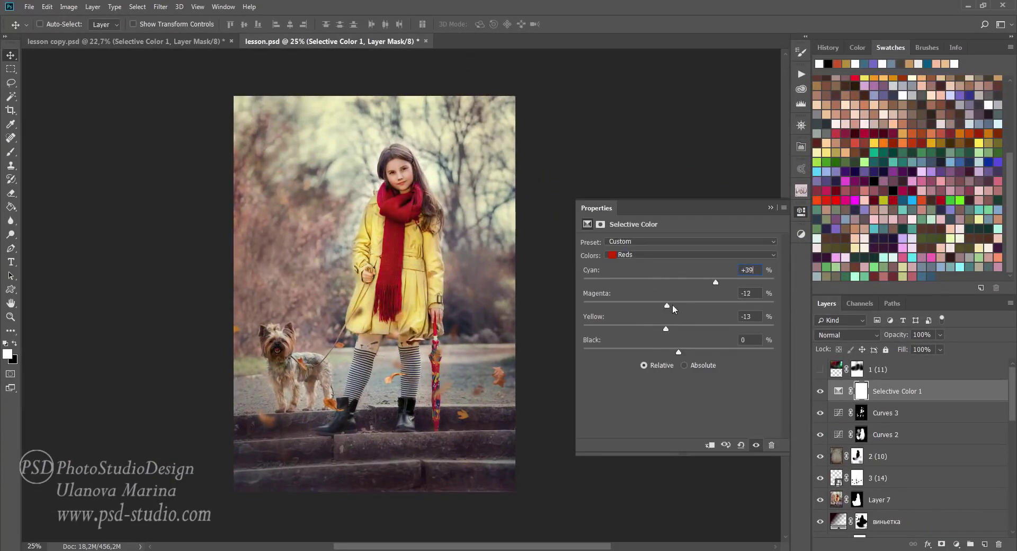
drag(679, 351, 666, 352)
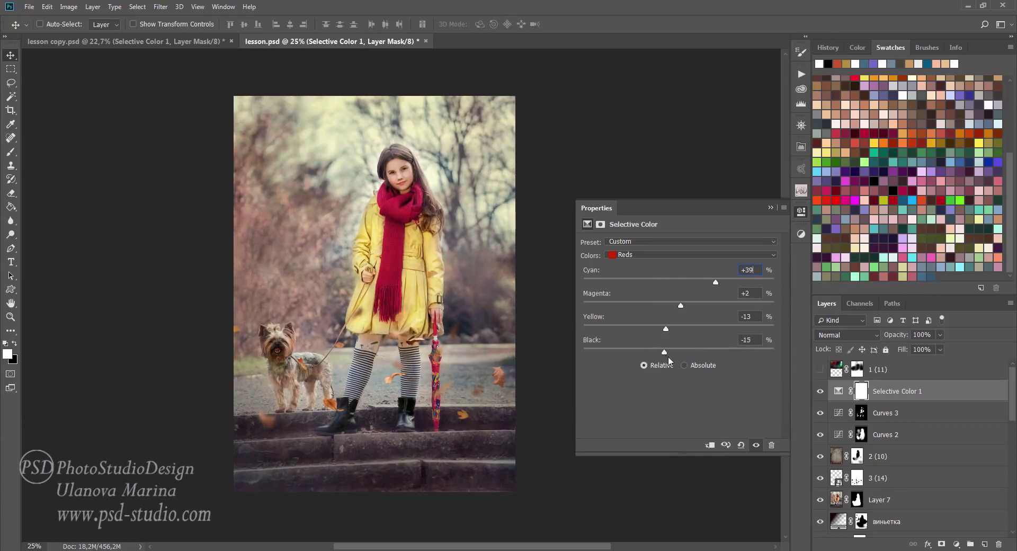
click(772, 207)
- Invert the Selective Color 1 mask and paint white over the scarf
key(ctrl+i)
key(b)
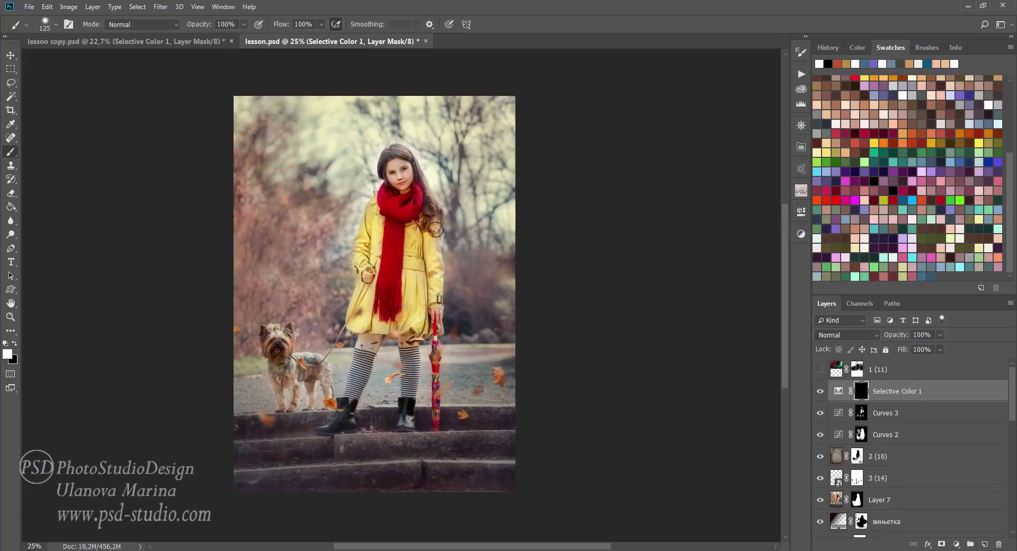
mouse_move(383, 193)
mouse_down()
mouse_move(401, 212)
mouse_move(380, 296)
mouse_up()
key(bracketleft)
key(bracketleft)
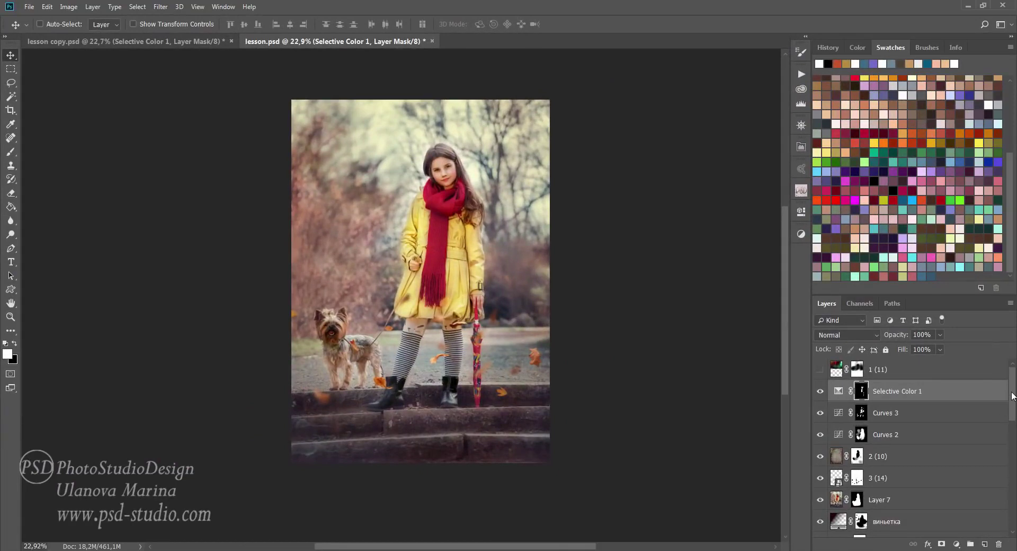
drag(1013, 391, 1012, 520)
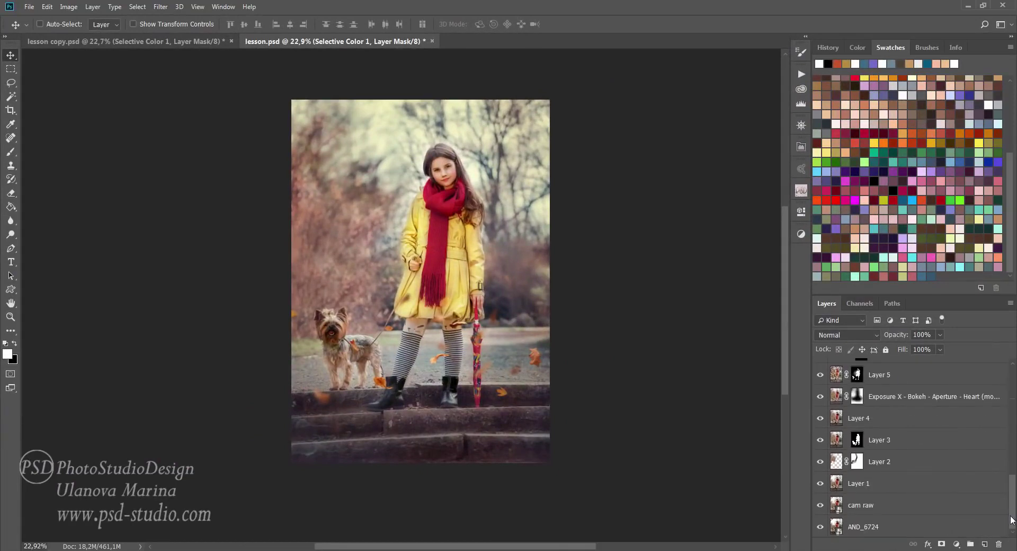
alt+click(821, 526)
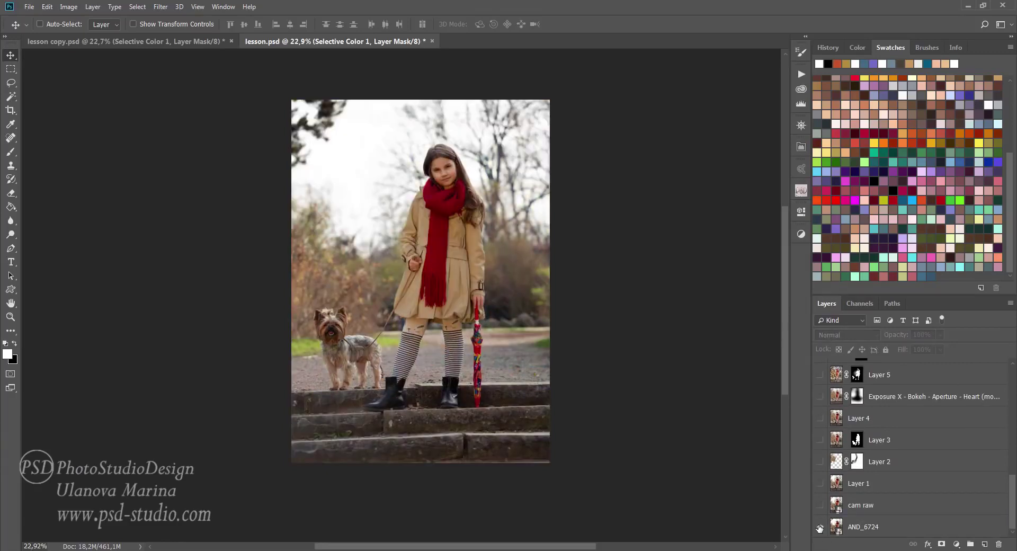
alt+click(820, 528)
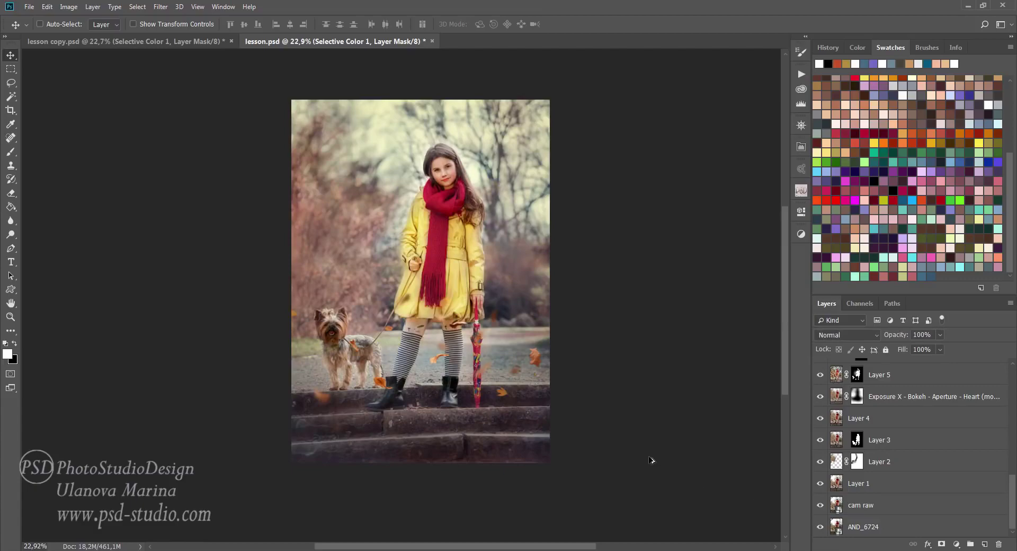